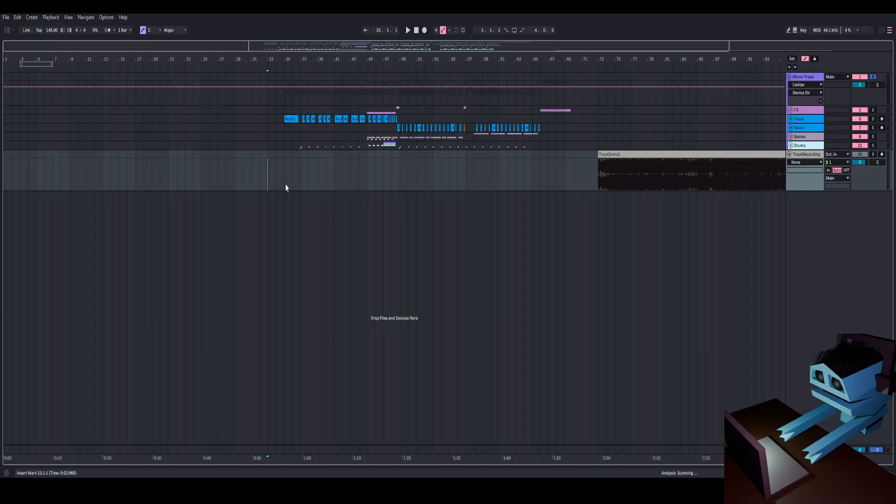
Unfold the Basses group, show the BassLayer devices, and collapse the BassLayer, BassLayer2 and Bass tracks.
{"action": "left_click", "coordinate": [791, 136]}
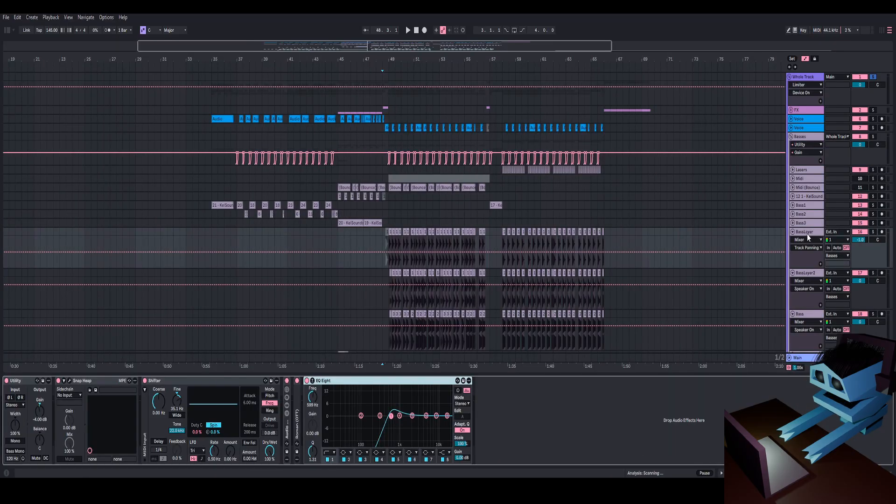
{"action": "left_click", "coordinate": [807, 234]}
{"action": "left_click", "coordinate": [793, 274]}
{"action": "left_click", "coordinate": [794, 282]}
{"action": "left_click", "coordinate": [793, 232]}
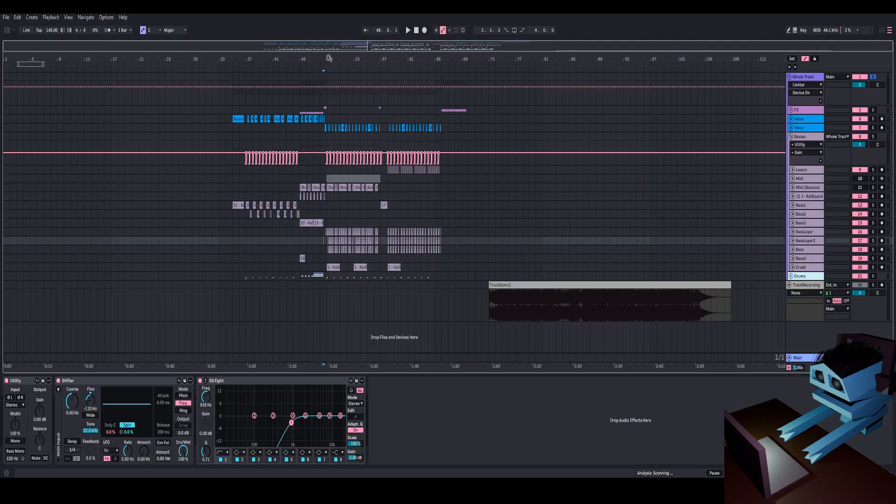
Set the playback start to bar 49 and unfold the BassLayer, BassLayer2 and Bass tracks.
{"action": "mouse_move", "coordinate": [329, 59]}
{"action": "left_mouse_down"}
{"action": "mouse_move", "coordinate": [329, 136]}
{"action": "mouse_move", "coordinate": [329, 92]}
{"action": "mouse_move", "coordinate": [328, 127]}
{"action": "mouse_move", "coordinate": [329, 92]}
{"action": "mouse_move", "coordinate": [354, 86]}
{"action": "mouse_move", "coordinate": [355, 133]}
{"action": "left_mouse_up"}
{"action": "left_click_drag", "start_coordinate": [356, 59], "coordinate": [344, 42]}
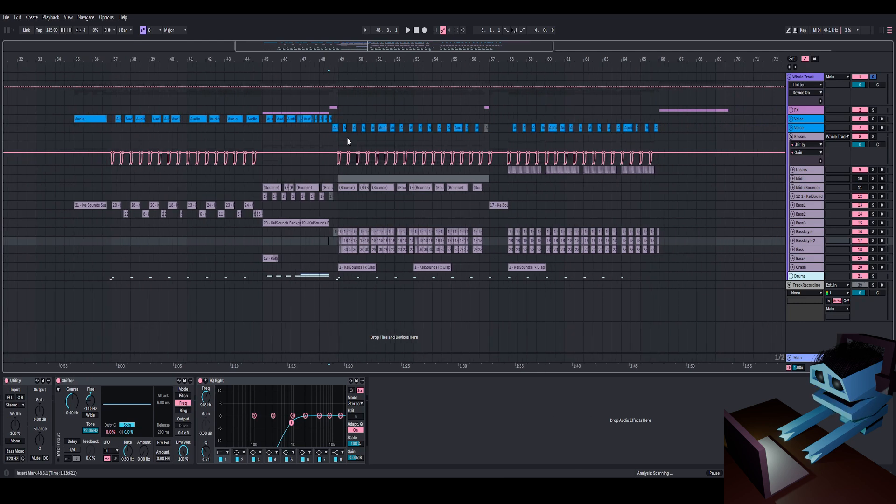
{"action": "scroll", "coordinate": [347, 142], "scroll_direction": "up", "scroll_amount": 5}
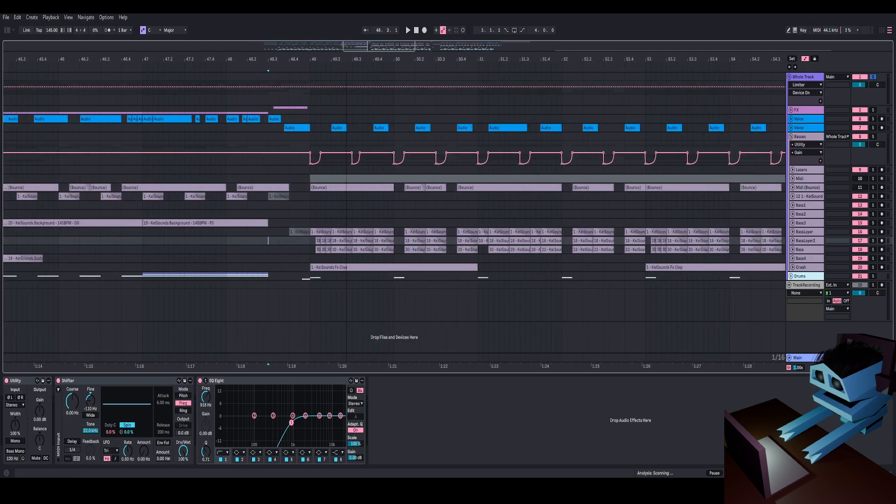
{"action": "left_click", "coordinate": [310, 251]}
{"action": "left_click", "coordinate": [793, 232]}
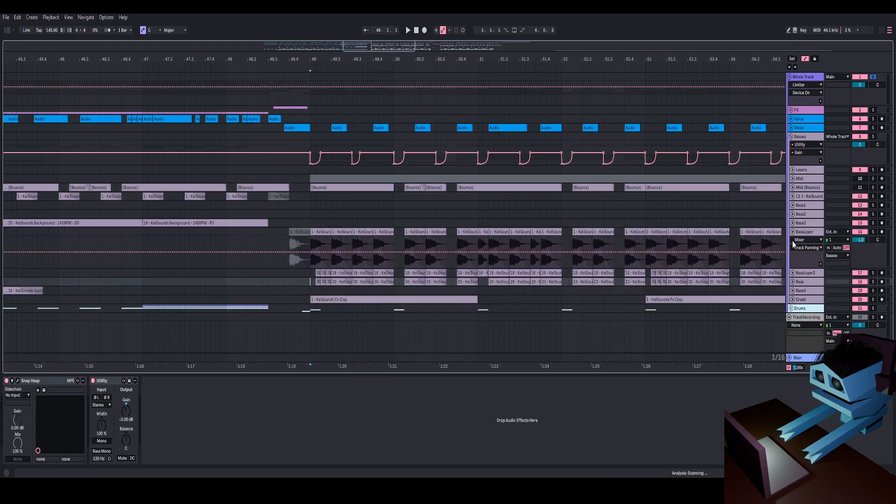
{"action": "left_click", "coordinate": [793, 273]}
{"action": "left_click", "coordinate": [793, 315]}
Solo the Bass track and play it back from bar 49.
{"action": "left_click", "coordinate": [873, 314]}
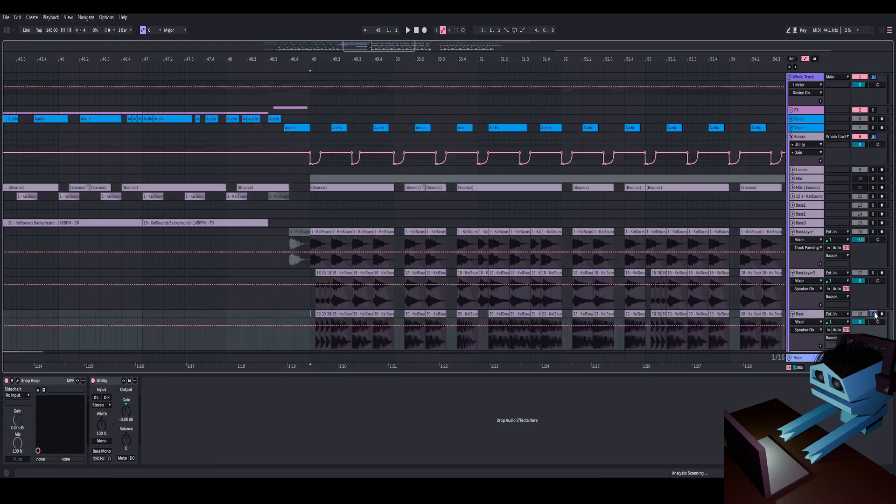
{"action": "key", "text": "space"}
{"action": "scroll", "coordinate": [757, 280], "scroll_direction": "down", "scroll_amount": 3}
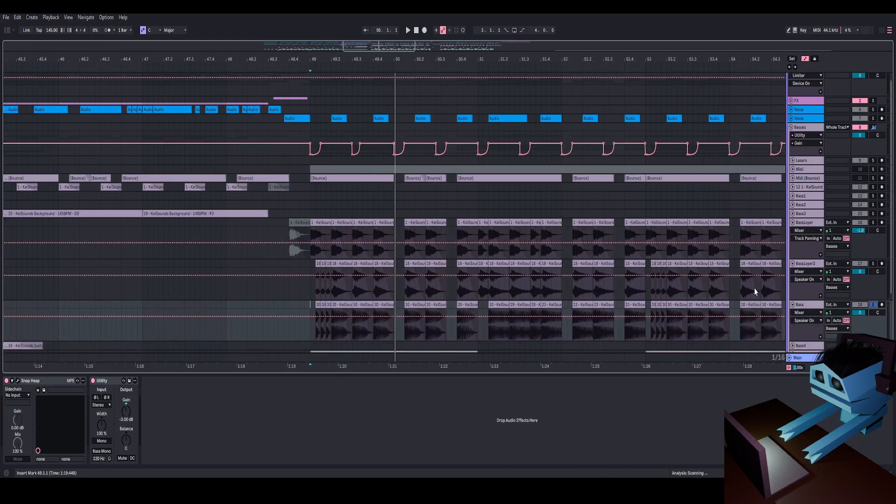
{"action": "scroll", "coordinate": [798, 276], "scroll_direction": "down", "scroll_amount": 1}
Show the BassLayer2 device chain, solo that track and play it from bar 49.
{"action": "left_click", "coordinate": [810, 236]}
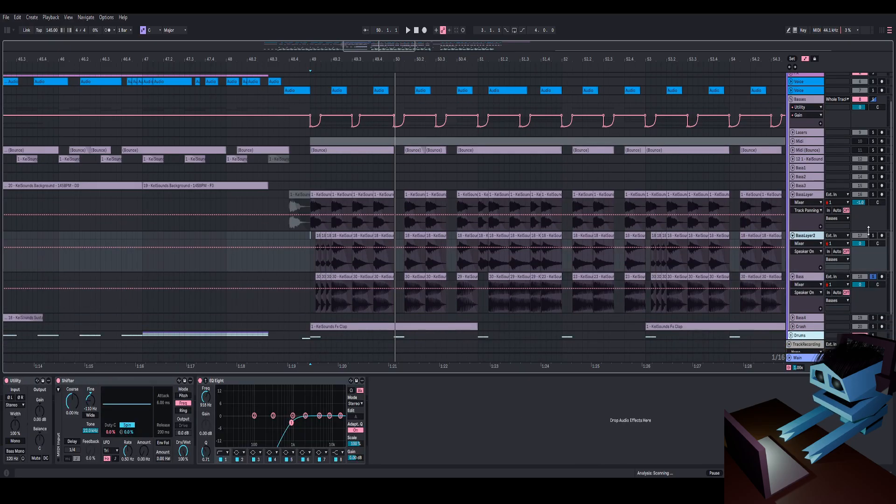
{"action": "left_click", "coordinate": [873, 235]}
{"action": "key", "text": "space"}
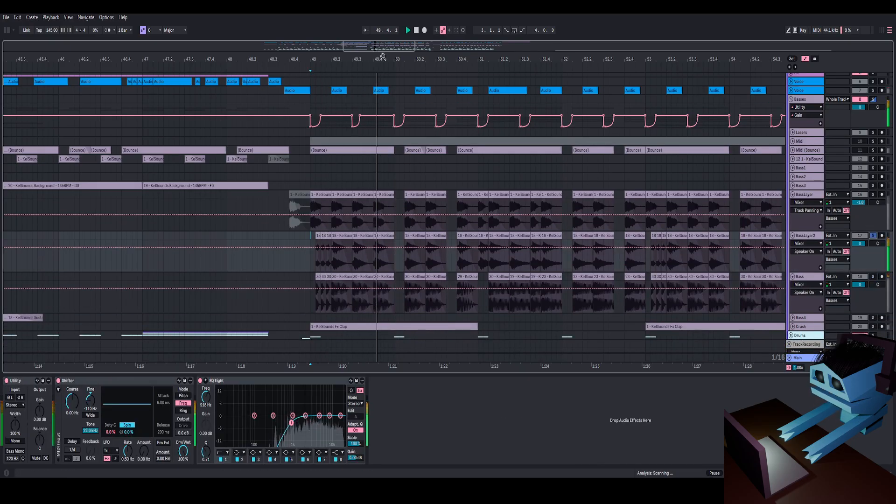
{"action": "left_click_drag", "start_coordinate": [381, 56], "coordinate": [313, 58]}
Solo the BassLayer track, show its device chain and play it from bar 49.
{"action": "left_click", "coordinate": [873, 194]}
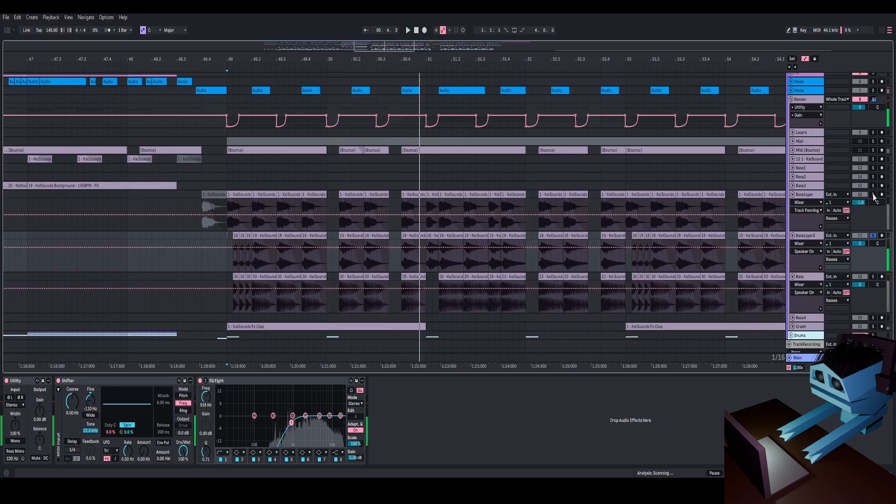
{"action": "left_click", "coordinate": [808, 195]}
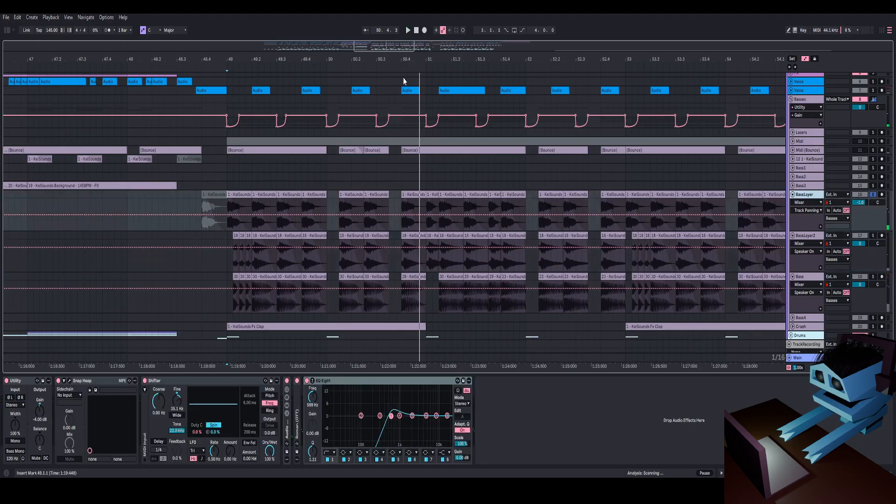
{"action": "key", "text": "space"}
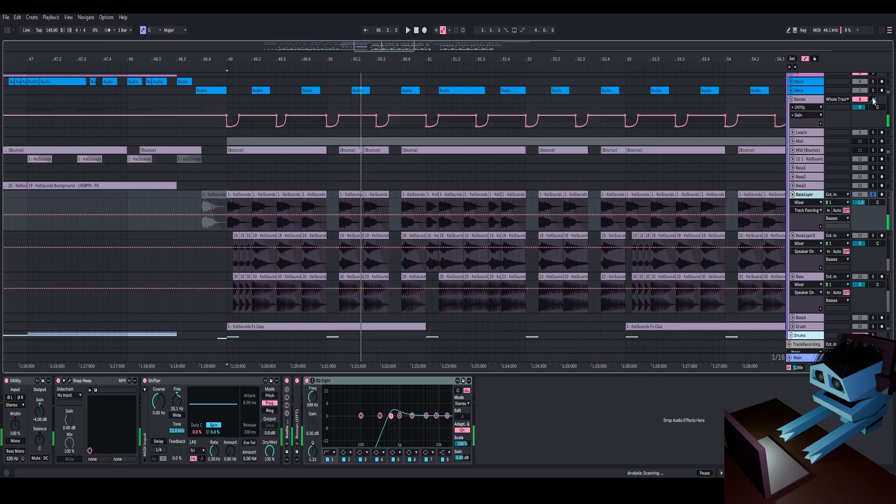
Add BassLayer2 and Bass to the solo and play all three bass layers together.
{"action": "left_click", "coordinate": [874, 236], "text": "ctrl"}
{"action": "left_click", "coordinate": [874, 277], "text": "ctrl"}
{"action": "key", "text": "space"}
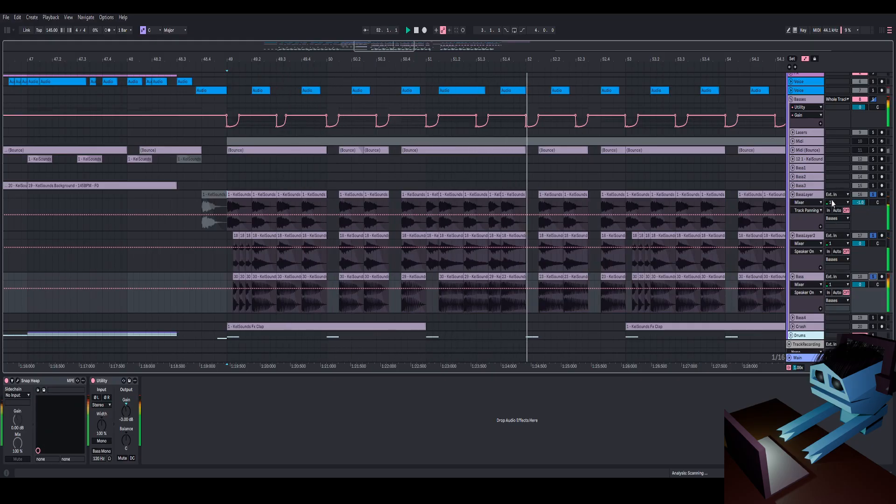
{"action": "key", "text": "space"}
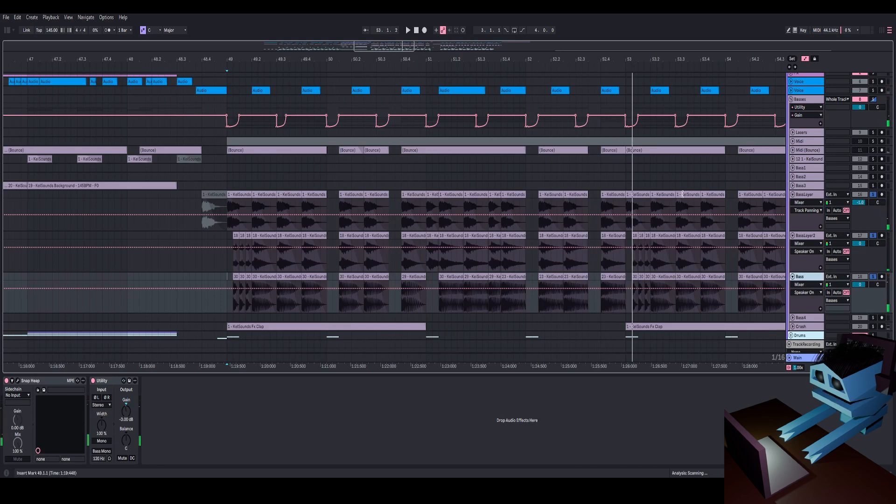
Examine the Bass track's Snap Heap effects, including the nested Snap Heap with its convolver and filter, and close both plugin windows.
{"action": "left_click", "coordinate": [19, 381]}
{"action": "left_click_drag", "start_coordinate": [469, 57], "coordinate": [431, 22]}
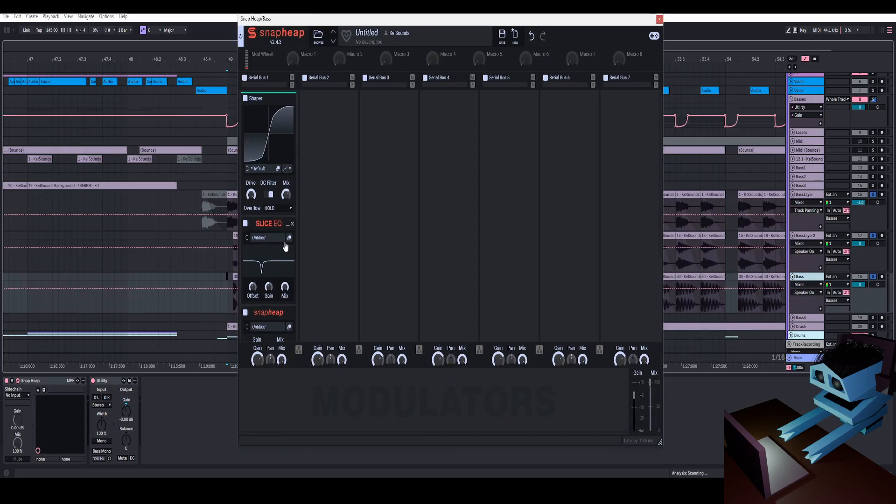
{"action": "scroll", "coordinate": [265, 227], "scroll_direction": "down", "scroll_amount": 3}
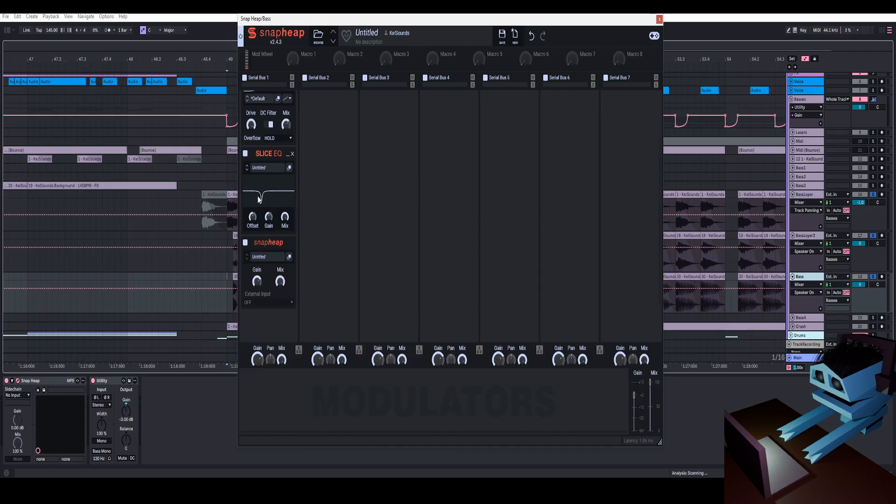
{"action": "left_click", "coordinate": [278, 244]}
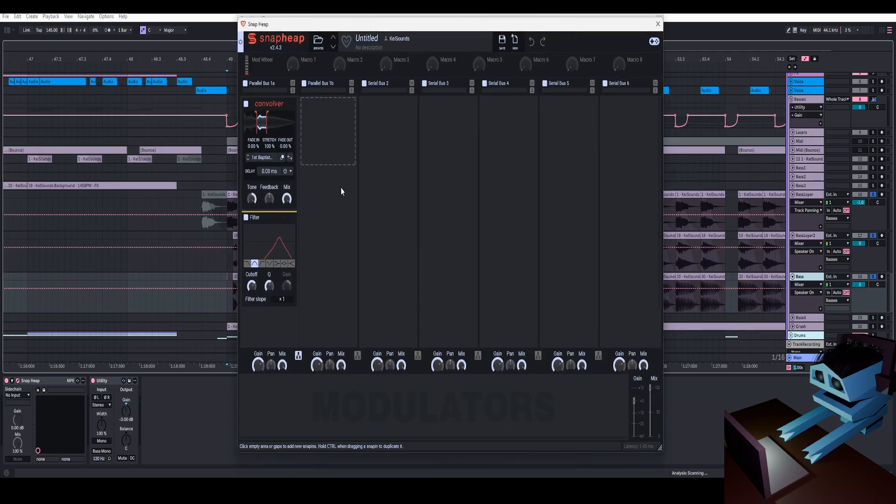
{"action": "left_click", "coordinate": [659, 25]}
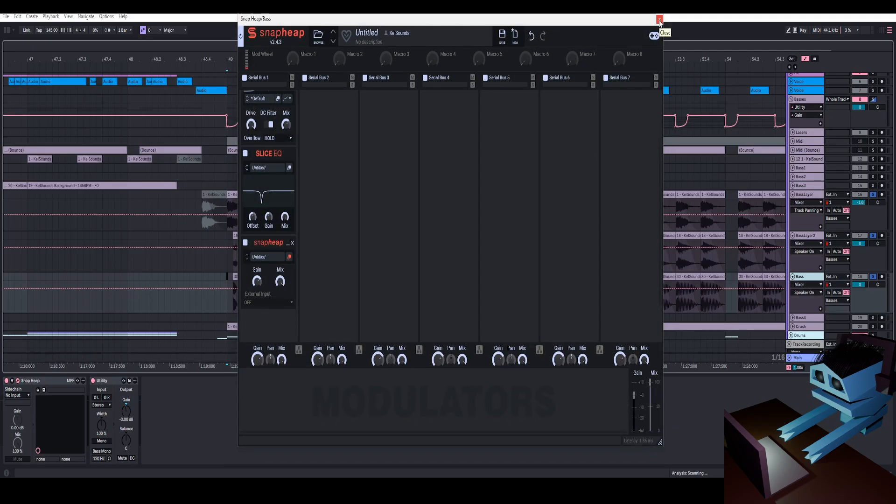
{"action": "left_click", "coordinate": [659, 20]}
Solo only the Bass track, bypass its Snap Heap and play the dry sound from bar 49.
{"action": "left_click", "coordinate": [874, 278]}
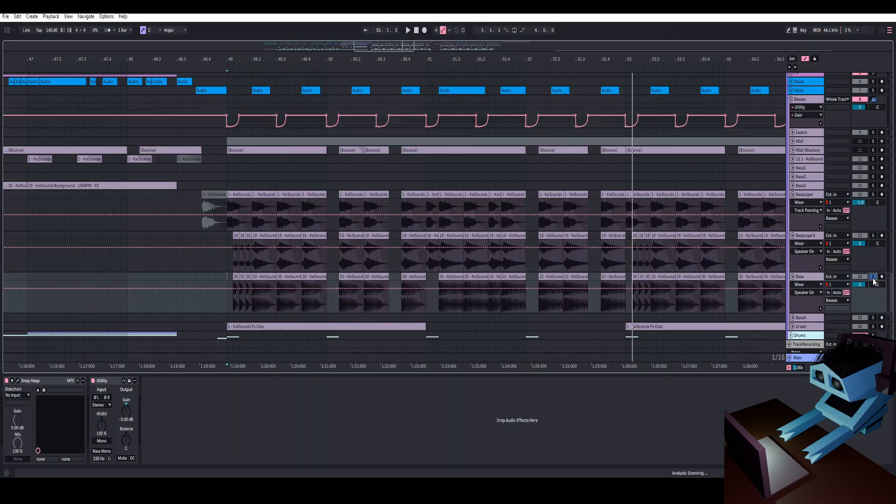
{"action": "left_click", "coordinate": [6, 381]}
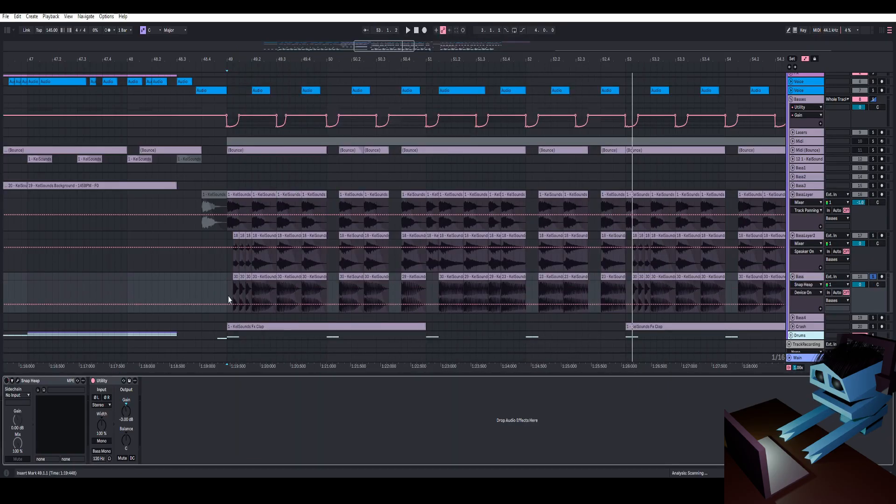
{"action": "scroll", "coordinate": [226, 284], "scroll_direction": "down", "scroll_amount": 2}
{"action": "key", "text": "space"}
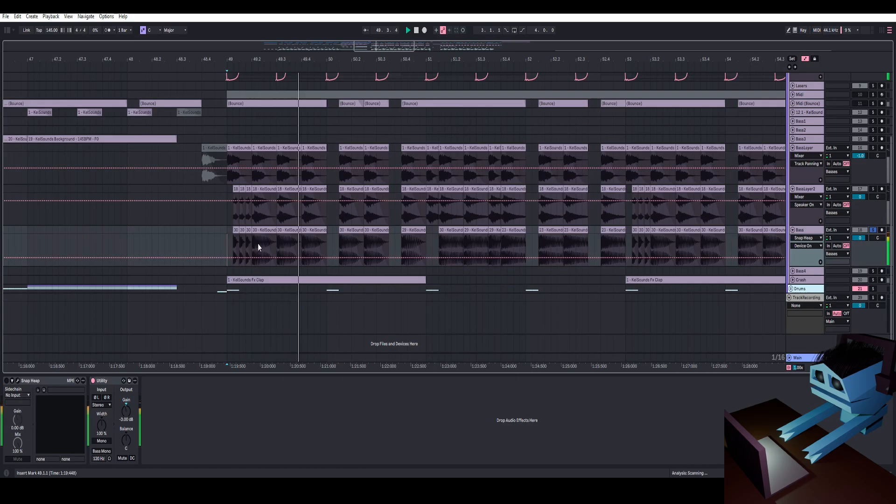
{"action": "key", "text": "space"}
Re-enable Snap Heap on the Bass track and play the processed sound from bar 49.
{"action": "left_click", "coordinate": [7, 381]}
{"action": "left_click", "coordinate": [225, 253]}
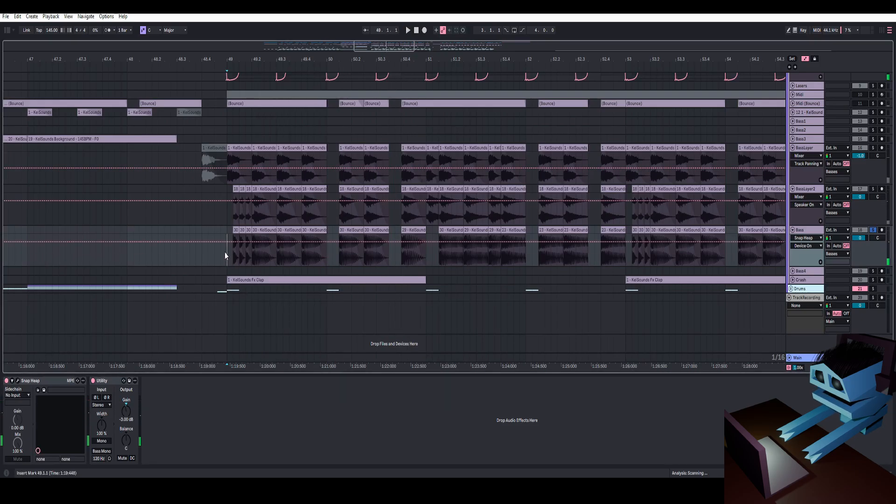
{"action": "key", "text": "space"}
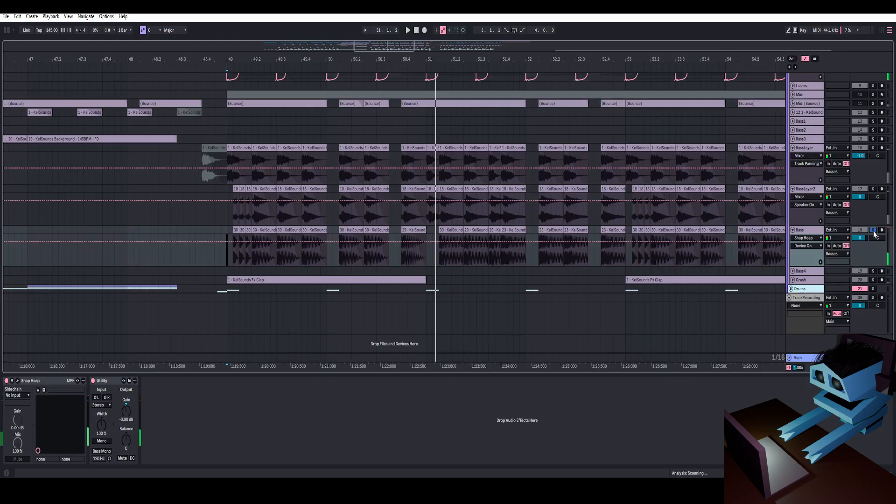
Turn off the solo on the Bass track and collapse the three bass layer tracks.
{"action": "left_click", "coordinate": [811, 230]}
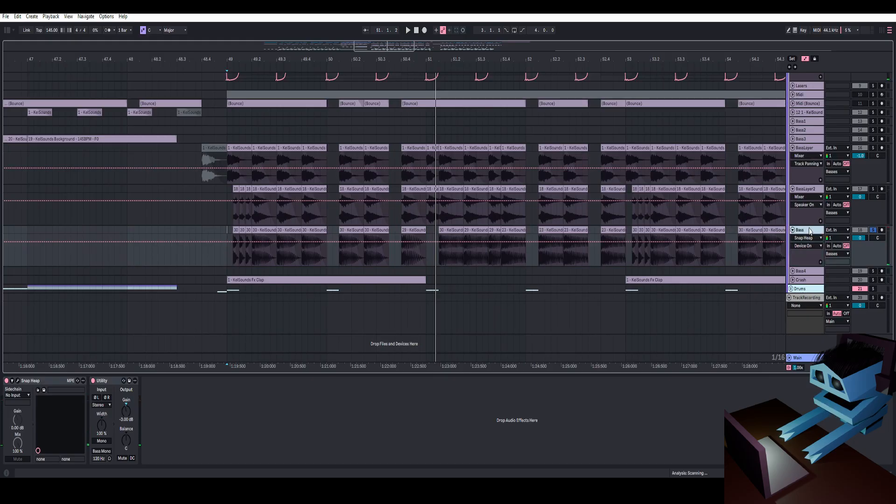
{"action": "left_click", "coordinate": [793, 189]}
{"action": "left_click", "coordinate": [793, 148]}
{"action": "key", "text": "s"}
{"action": "left_click", "coordinate": [793, 166]}
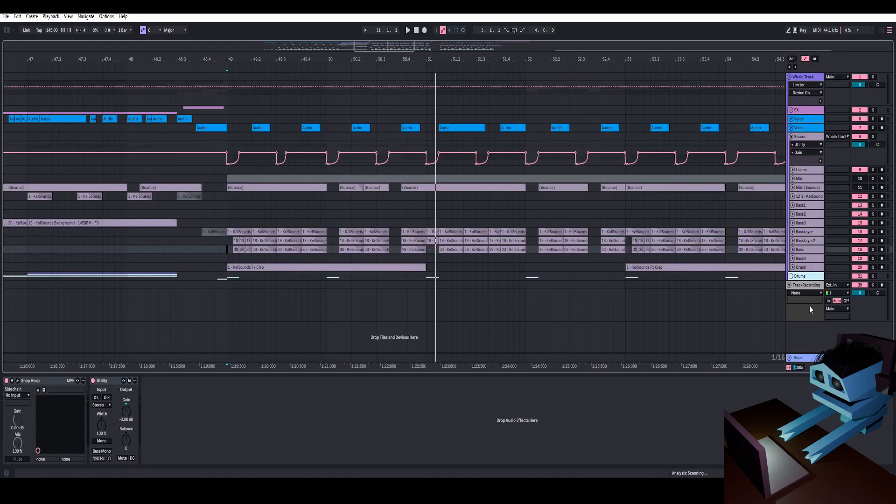
Unfold BassLayer2 and BassLayer, showing each track's device chain, and solo BassLayer.
{"action": "left_click", "coordinate": [800, 241]}
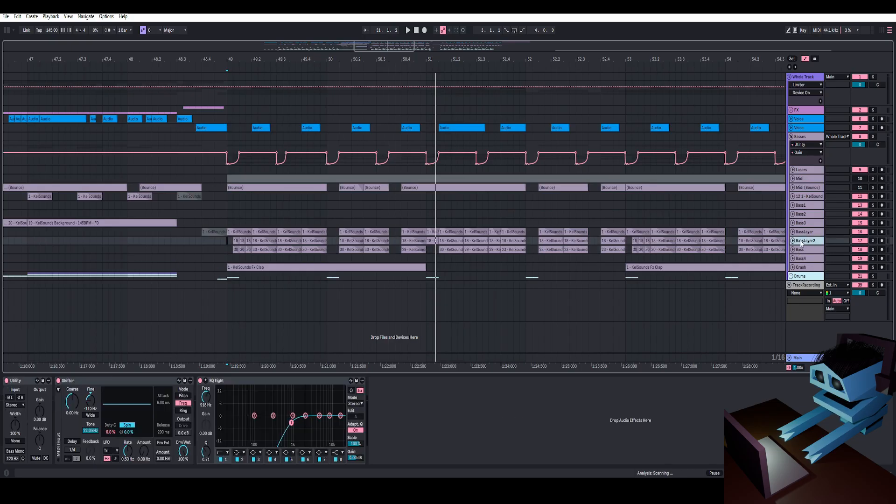
{"action": "left_click", "coordinate": [794, 241]}
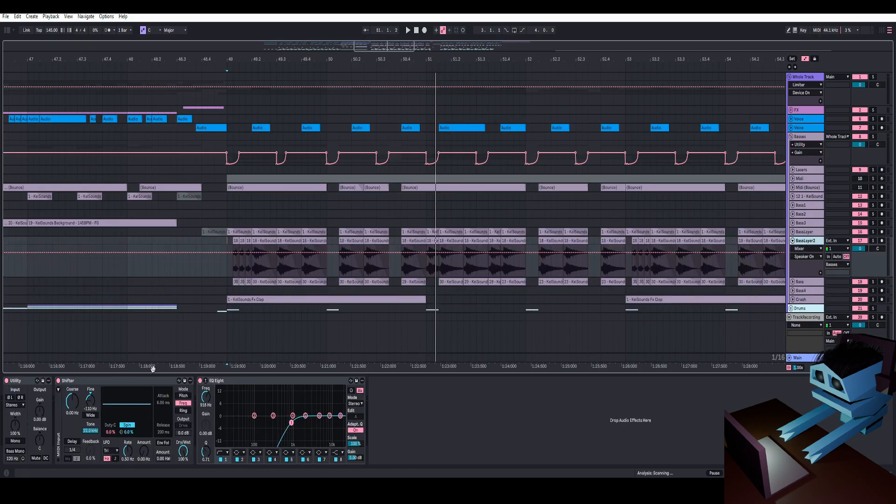
{"action": "left_click", "coordinate": [793, 232]}
{"action": "left_click", "coordinate": [808, 234]}
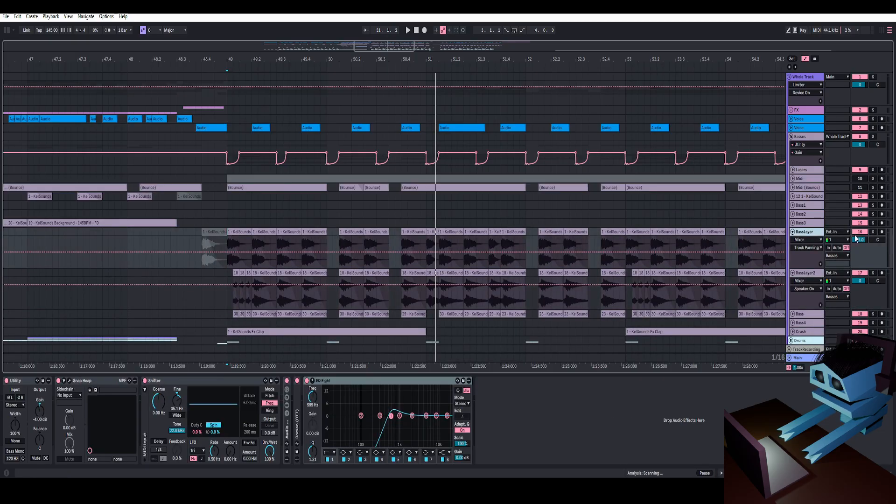
{"action": "left_click", "coordinate": [873, 232]}
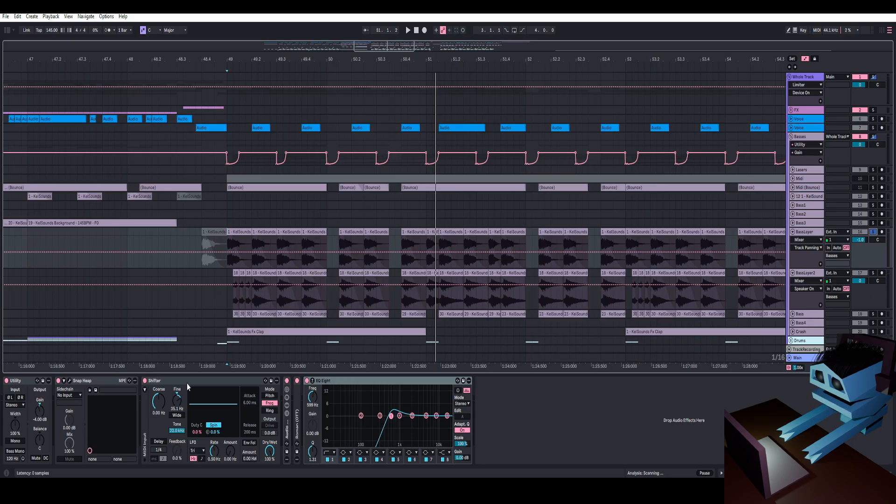
Examine BassLayer's Snap Heap, Audio Effect Rack chains and Roman (OTT) settings, collapsing the devices again.
{"action": "left_click", "coordinate": [70, 381]}
{"action": "left_click", "coordinate": [70, 382]}
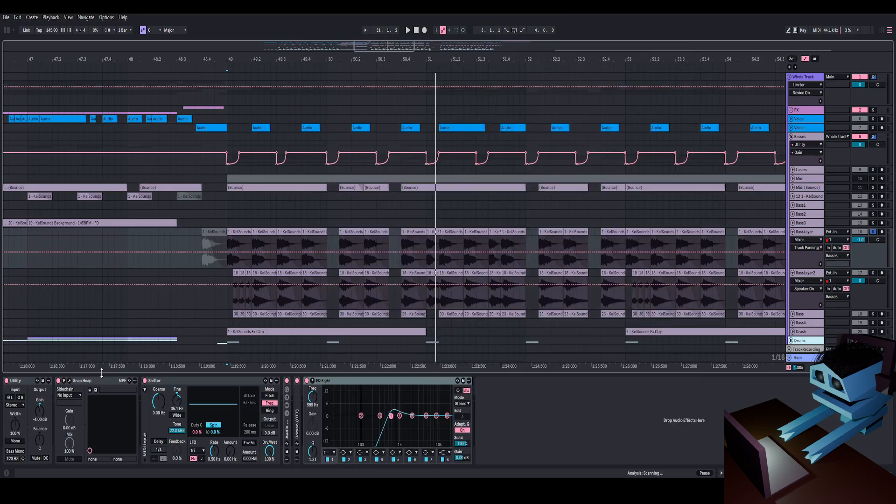
{"action": "left_click", "coordinate": [286, 414]}
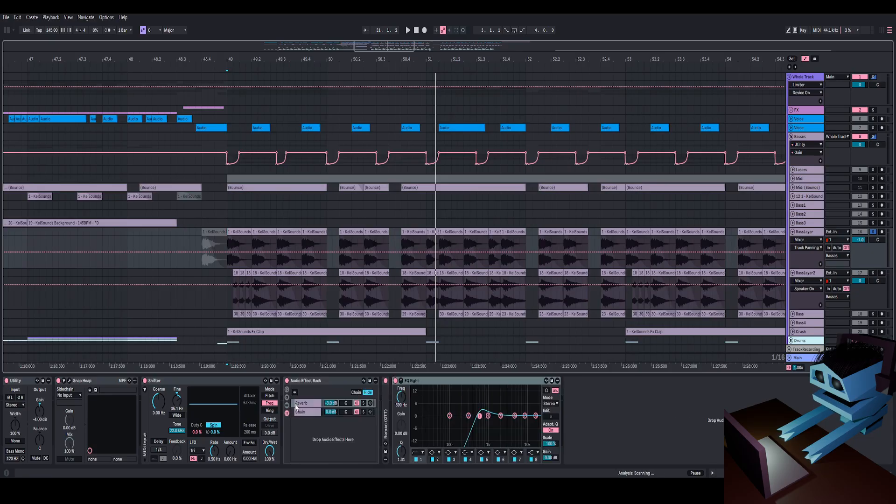
{"action": "double_click", "coordinate": [308, 382]}
{"action": "double_click", "coordinate": [297, 416]}
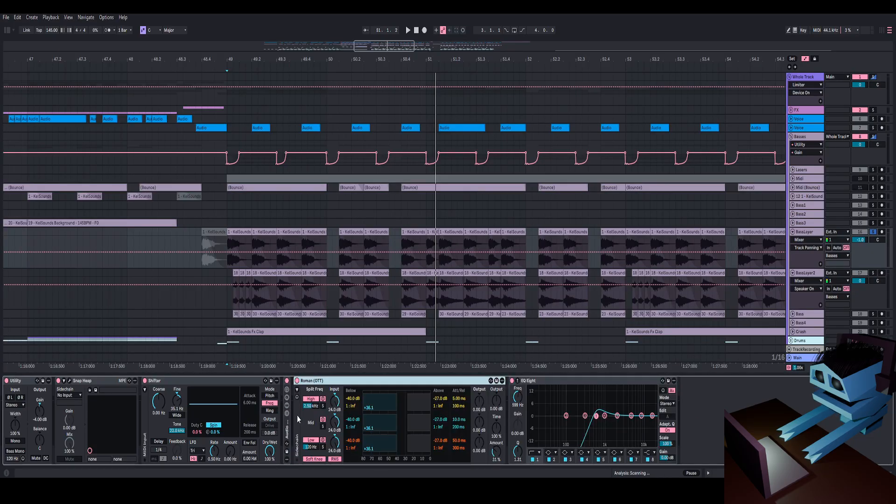
{"action": "double_click", "coordinate": [315, 381]}
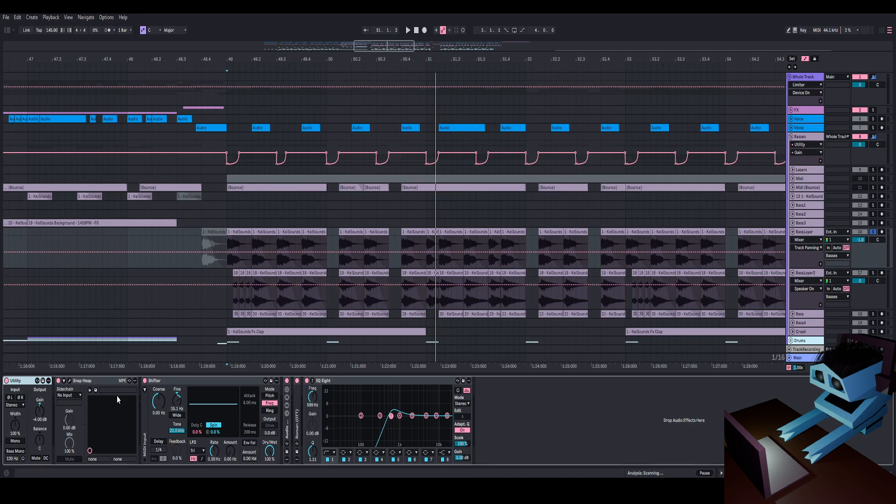
Turn off the solo on BassLayer and collapse the BassLayer and BassLayer2 tracks.
{"action": "left_click", "coordinate": [803, 235]}
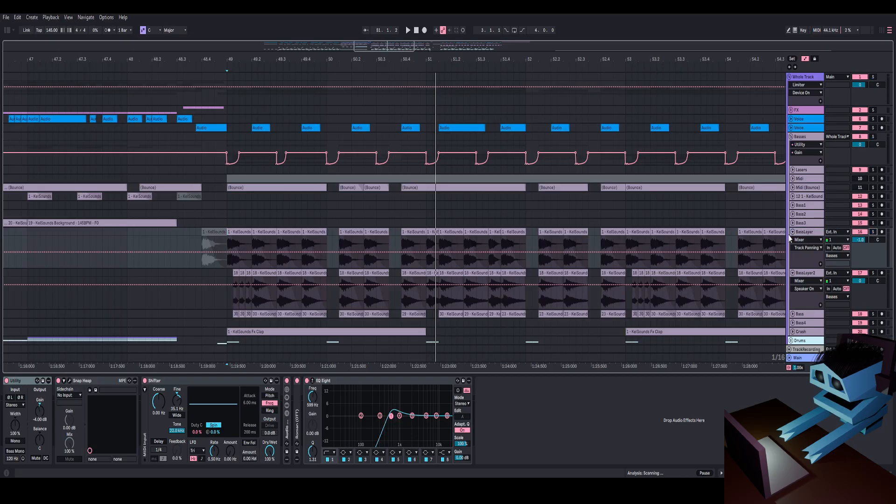
{"action": "left_click", "coordinate": [792, 232]}
{"action": "left_click", "coordinate": [792, 242]}
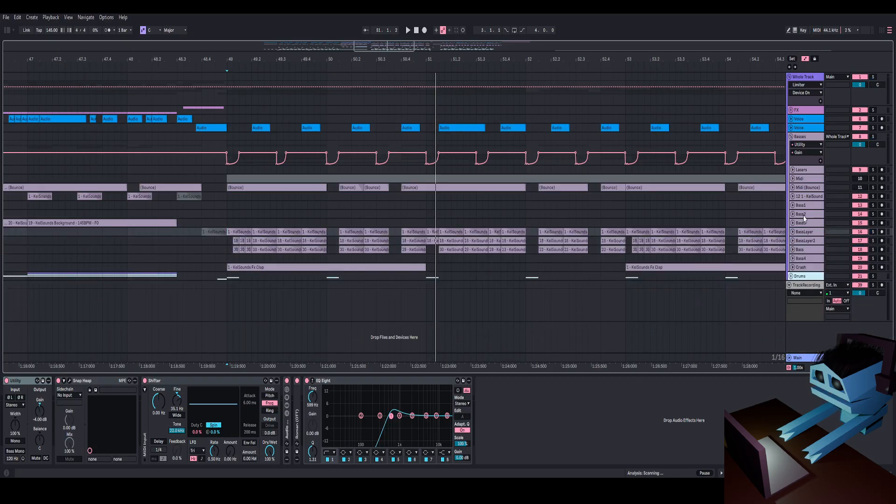
Unfold the FX group and its Fx1 track, solo Fx1 and play back the Growl FX clip at bar 45.
{"action": "left_click", "coordinate": [791, 111]}
{"action": "left_click_drag", "start_coordinate": [576, 55], "coordinate": [576, 50]}
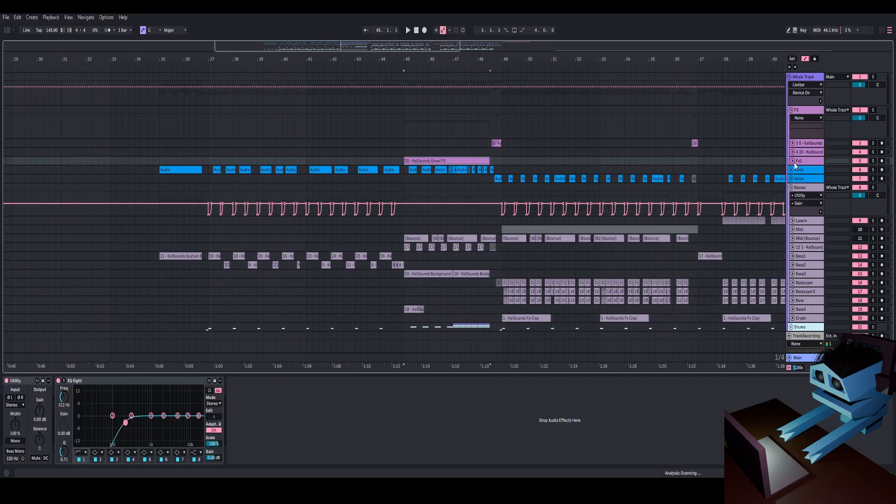
{"action": "left_click", "coordinate": [793, 161]}
{"action": "left_click", "coordinate": [874, 161]}
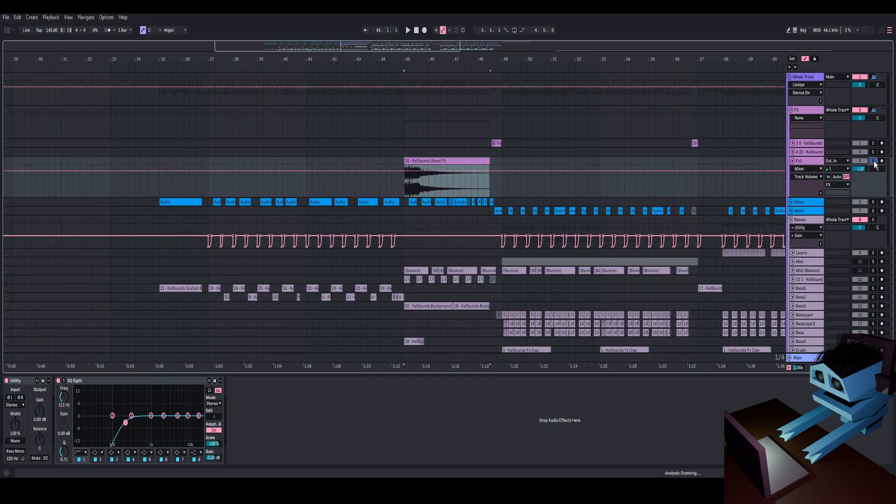
{"action": "key", "text": "space"}
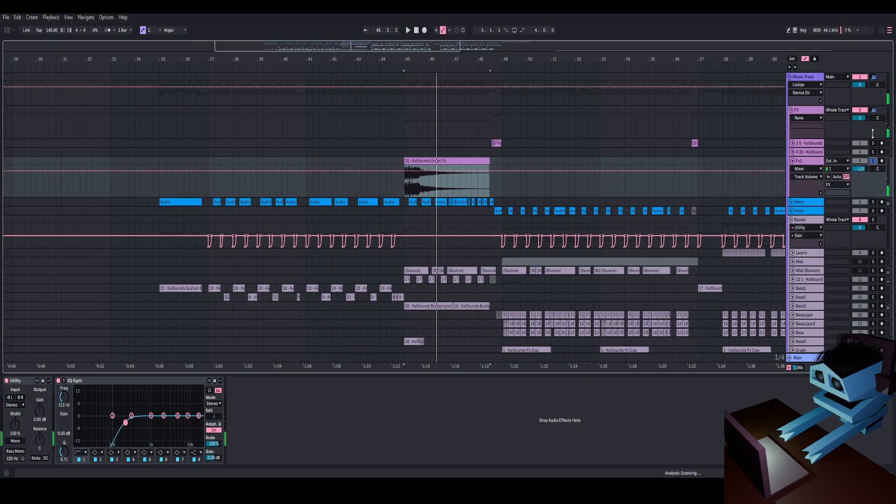
Unfold the first track in the FX group, solo it and play back its two short clips before bars 49 and 57.
{"action": "left_click", "coordinate": [794, 144]}
{"action": "left_click_drag", "start_coordinate": [517, 60], "coordinate": [516, 105]}
{"action": "left_click", "coordinate": [428, 169]}
{"action": "key", "text": "space"}
{"action": "left_click_drag", "start_coordinate": [472, 57], "coordinate": [376, 52]}
{"action": "left_click", "coordinate": [456, 164]}
{"action": "key", "text": "space"}
{"action": "key", "text": "space"}
{"action": "left_click_drag", "start_coordinate": [453, 58], "coordinate": [394, 95]}
{"action": "key", "text": "space"}
Solo and play the Growl FX clip at bar 66, turn the solo off and compare it with the Fx1 clip at bar 45.
{"action": "left_click", "coordinate": [696, 184]}
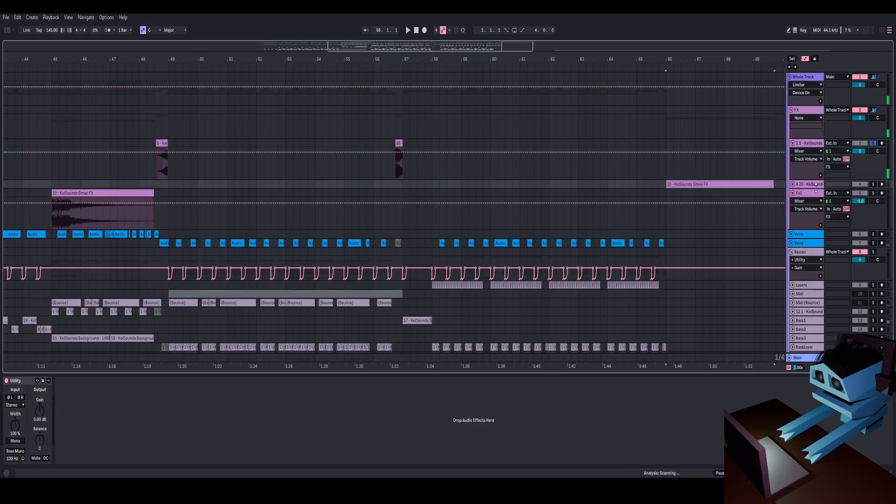
{"action": "key", "text": "space"}
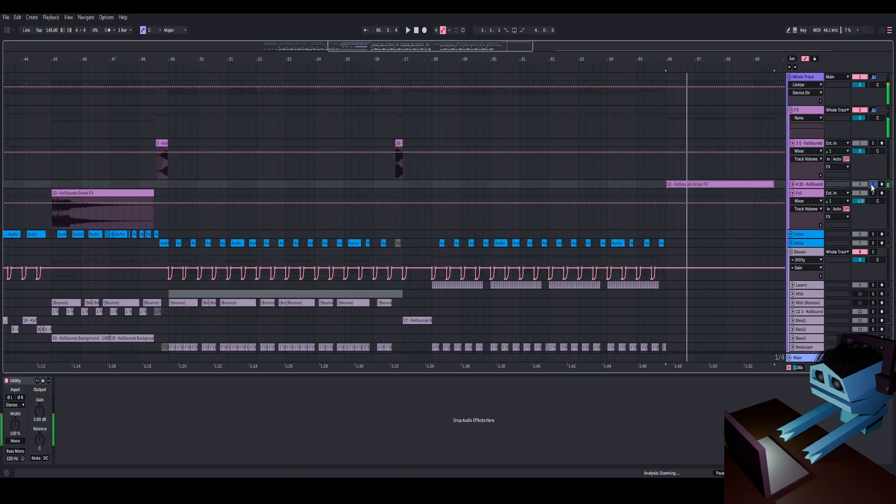
{"action": "left_click", "coordinate": [133, 193]}
{"action": "key", "text": "space"}
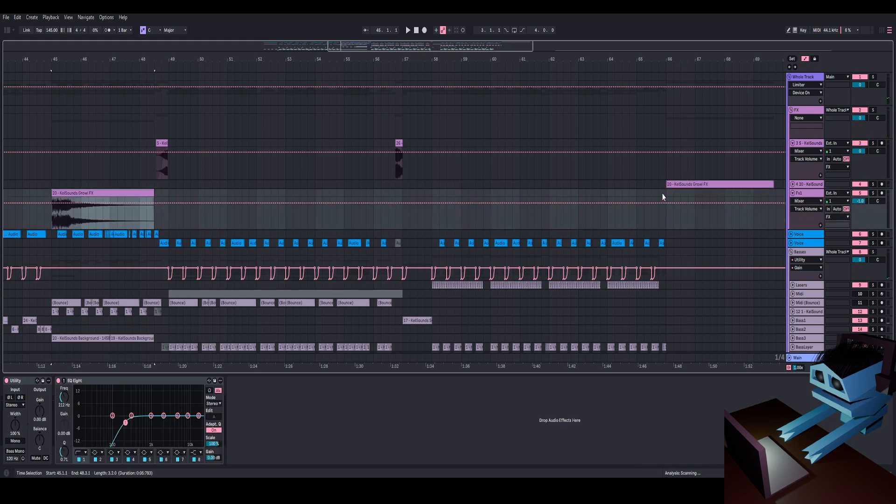
{"action": "left_click_drag", "start_coordinate": [59, 197], "coordinate": [159, 194]}
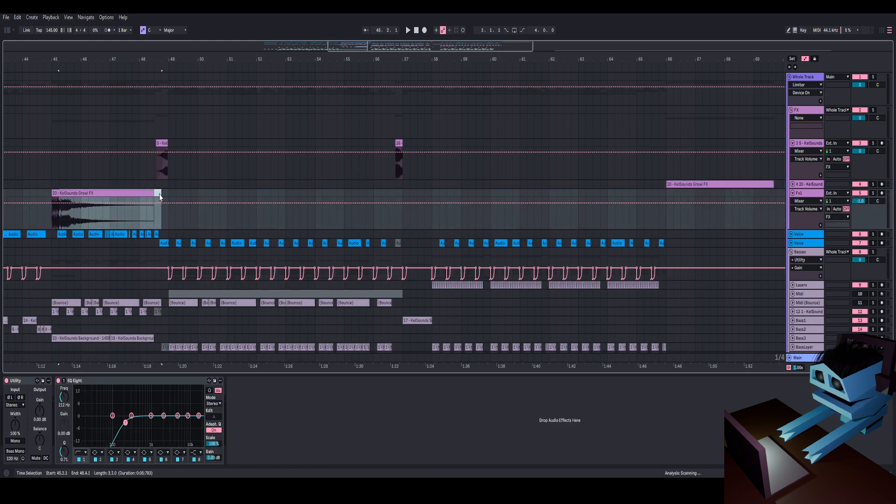
{"action": "left_click", "coordinate": [665, 186]}
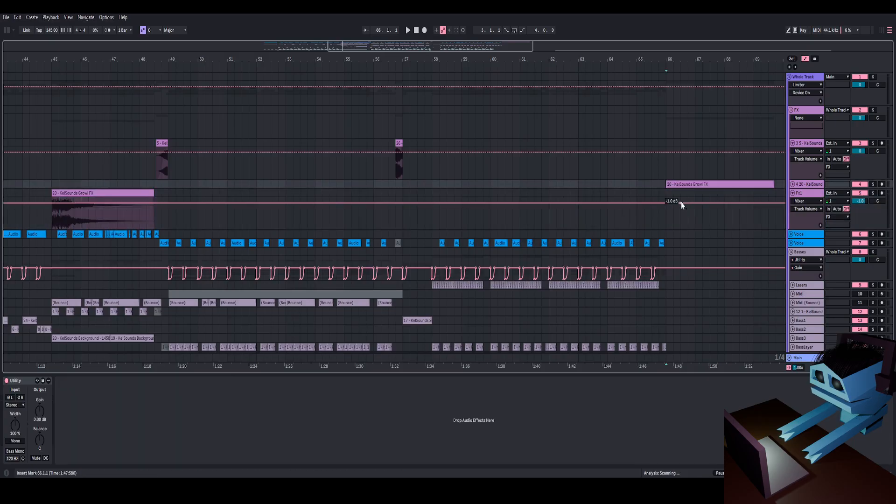
Play the short FX clip before bar 57 with its track soloed, and play on with the solo turned off.
{"action": "mouse_move", "coordinate": [467, 60]}
{"action": "left_mouse_down"}
{"action": "mouse_move", "coordinate": [457, 60]}
{"action": "mouse_move", "coordinate": [433, 148]}
{"action": "left_mouse_up"}
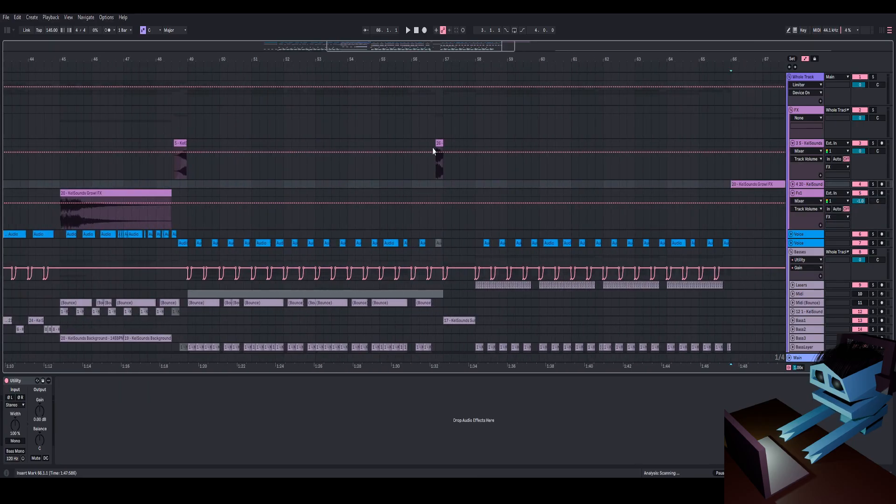
{"action": "left_click_drag", "start_coordinate": [444, 57], "coordinate": [444, 71]}
{"action": "left_click", "coordinate": [429, 173]}
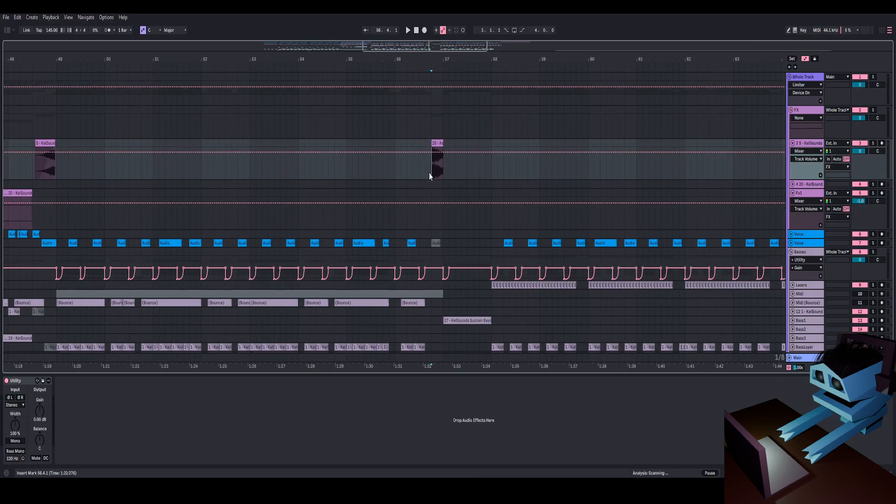
{"action": "key", "text": "space"}
{"action": "left_click", "coordinate": [874, 143]}
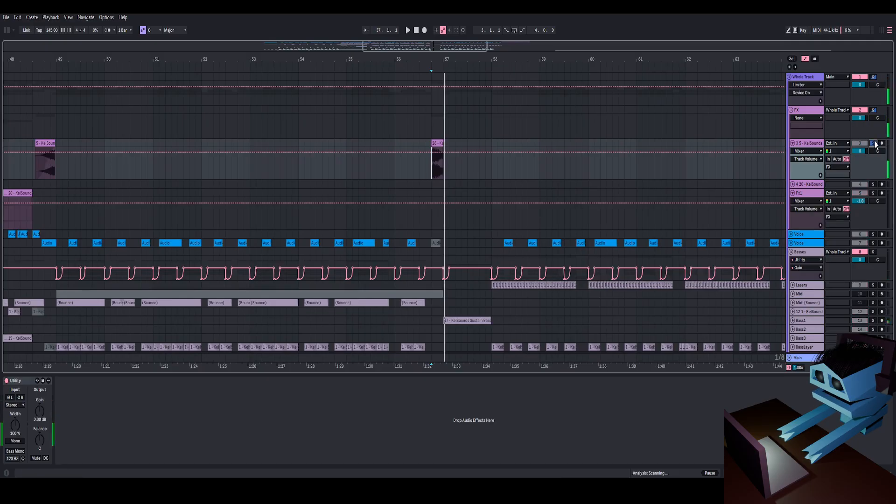
{"action": "left_click", "coordinate": [874, 143]}
{"action": "key", "text": "space"}
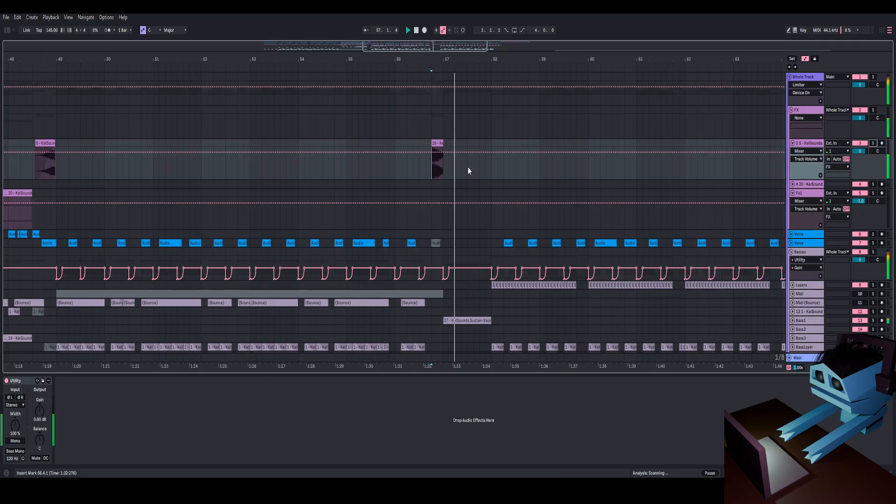
Play the transition into bar 57 and unfold Bass1 to examine its Sustain Bass clip and Chain Volume automation.
{"action": "scroll", "coordinate": [472, 167], "scroll_direction": "down", "scroll_amount": 3}
{"action": "left_click", "coordinate": [446, 117]}
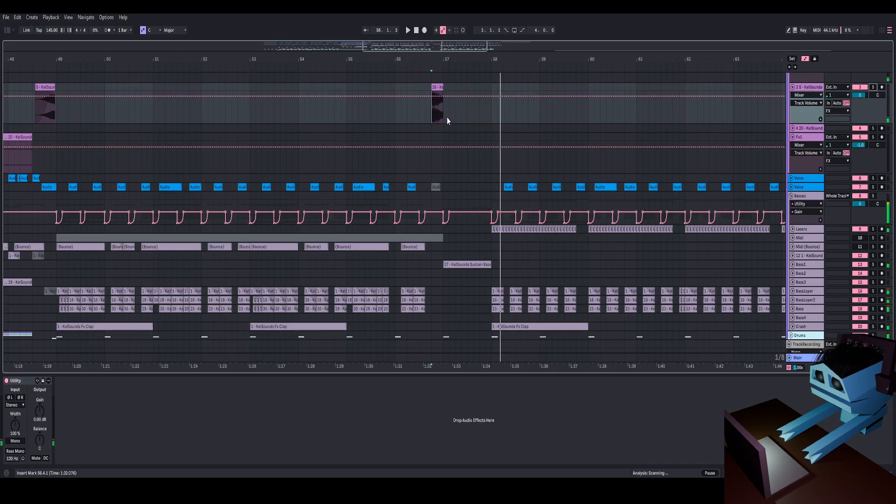
{"action": "key", "text": "space"}
{"action": "left_click", "coordinate": [468, 249]}
{"action": "scroll", "coordinate": [467, 250], "scroll_direction": "down", "scroll_amount": 1}
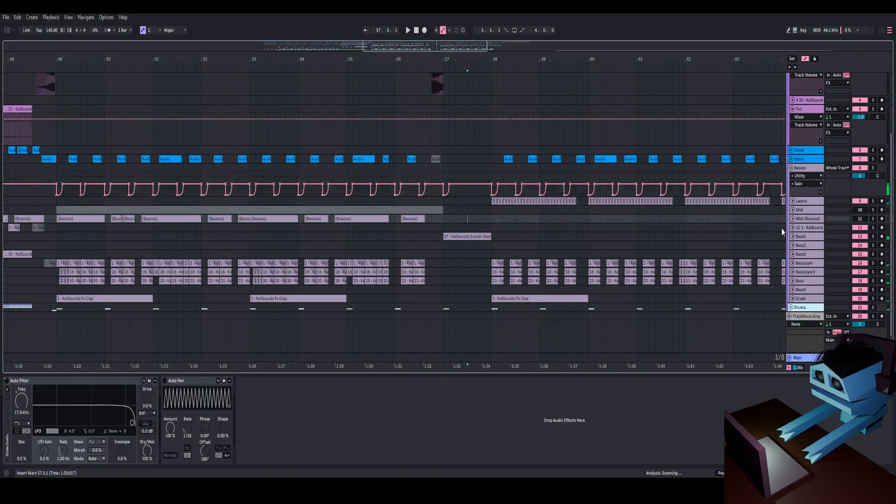
{"action": "left_click", "coordinate": [793, 237]}
{"action": "left_click_drag", "start_coordinate": [456, 60], "coordinate": [298, 59]}
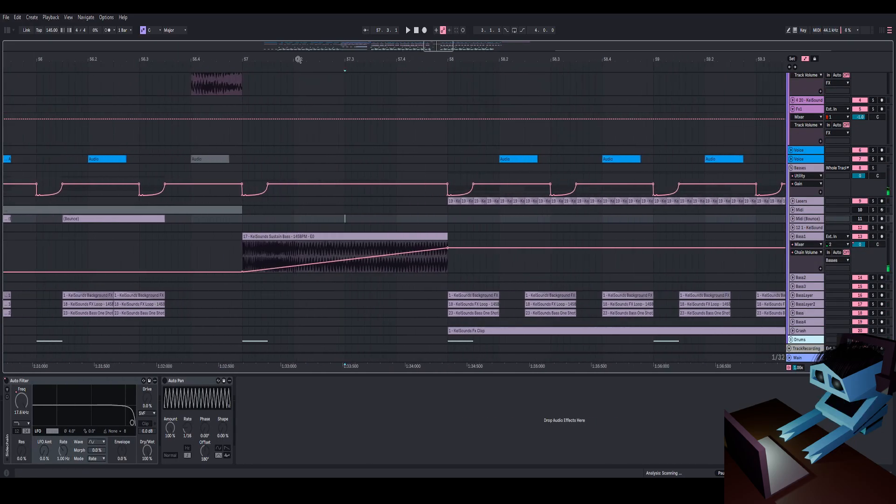
Show the browser and select 17 - KelSounds Sustain Bass - 145BPM - E0.wav in SamplePacksForKelSounds, For Sound Squad, SDS112 - PhasePlant Bass.
{"action": "left_click", "coordinate": [7, 31]}
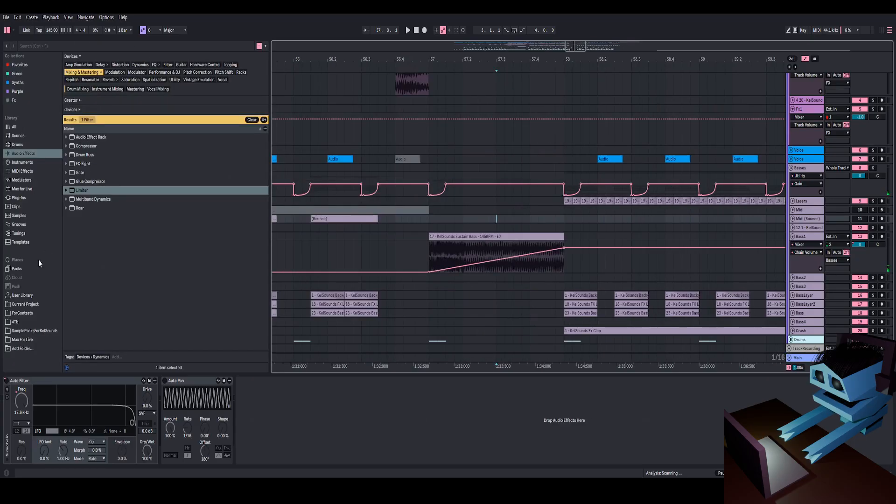
{"action": "left_click", "coordinate": [28, 330]}
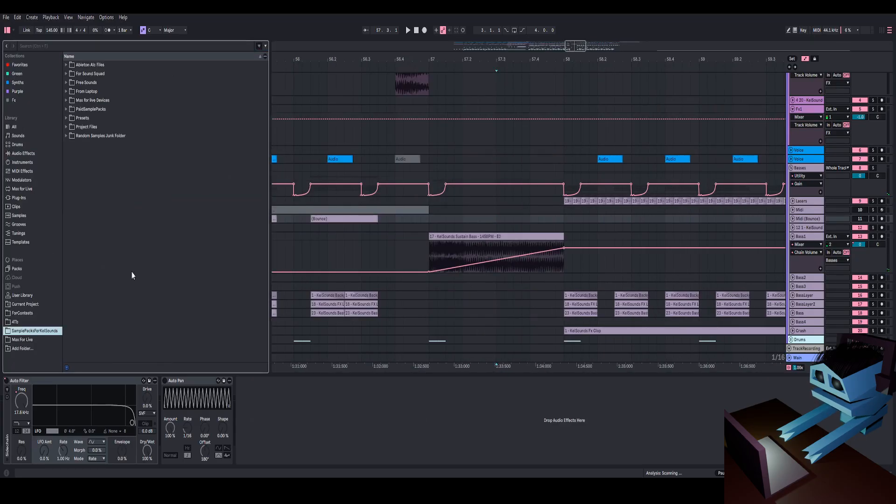
{"action": "left_click", "coordinate": [66, 74]}
{"action": "scroll", "coordinate": [94, 181], "scroll_direction": "down", "scroll_amount": 15}
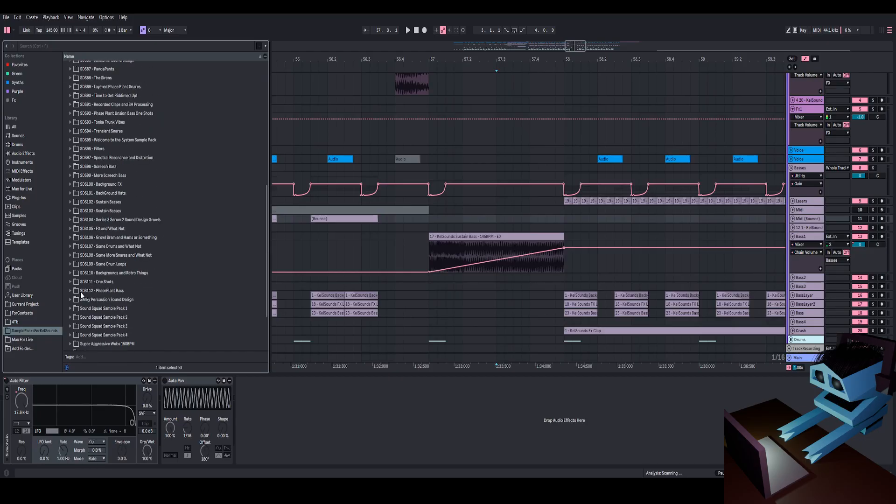
{"action": "scroll", "coordinate": [81, 292], "scroll_direction": "down", "scroll_amount": 1}
{"action": "left_click", "coordinate": [71, 282]}
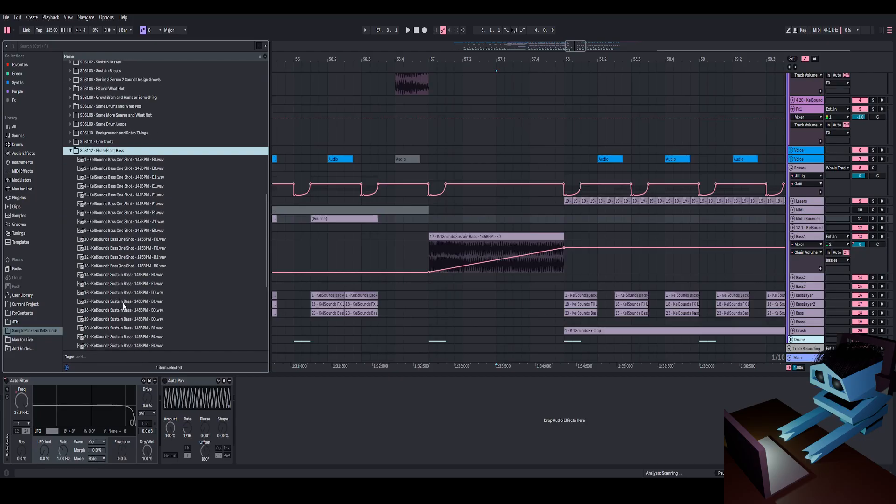
{"action": "scroll", "coordinate": [124, 307], "scroll_direction": "down", "scroll_amount": 2}
{"action": "left_click", "coordinate": [120, 256]}
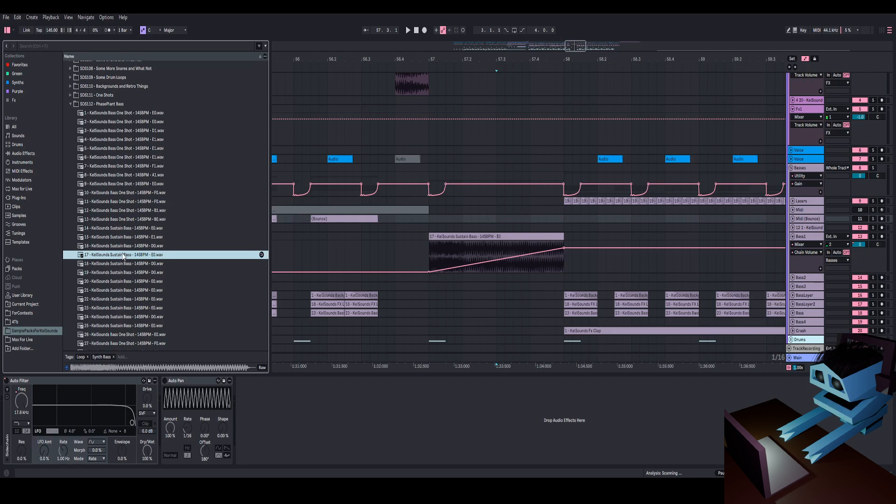
Place the selected Sustain Bass sample on Bass1 ahead of the existing clip, play it with Bass1 soloed, and undo the placement.
{"action": "left_click_drag", "start_coordinate": [123, 256], "coordinate": [328, 254]}
{"action": "key", "text": "space"}
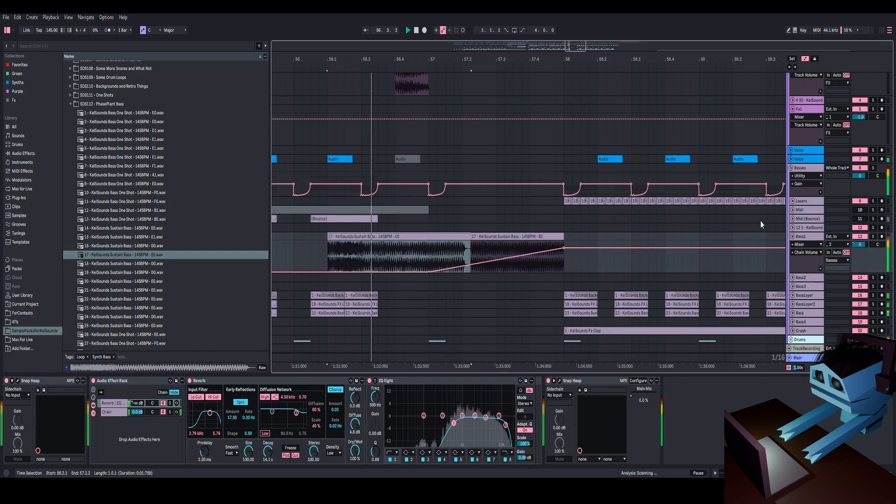
{"action": "key", "text": "space"}
{"action": "left_click", "coordinate": [874, 237]}
{"action": "key", "text": "space"}
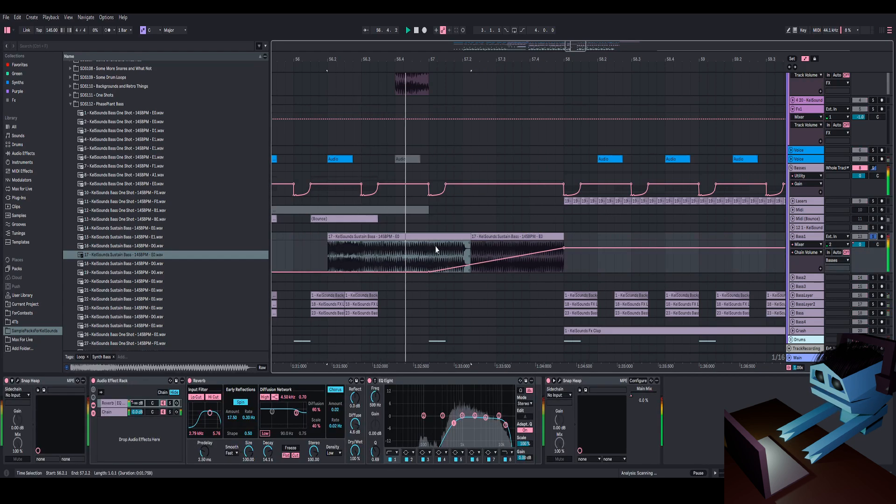
{"action": "key", "text": "space"}
{"action": "key", "text": "ctrl+z"}
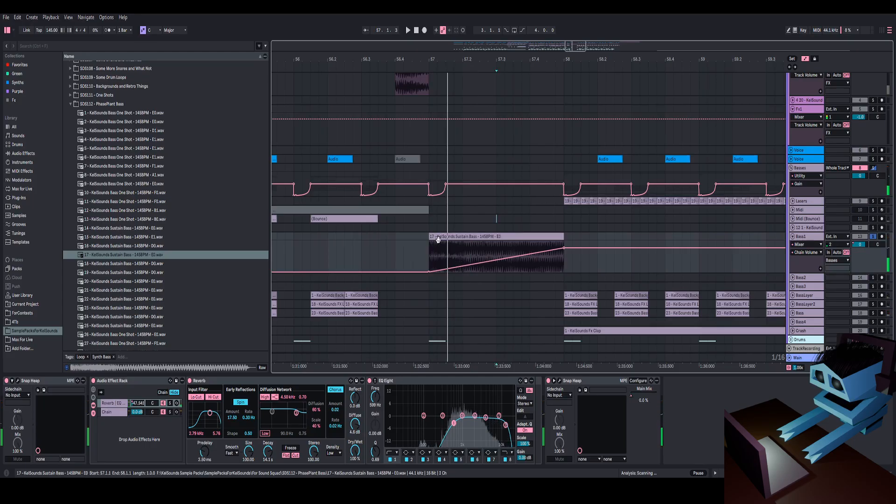
Collapse the SDS112 - PhasePlant Bass folder and hide the browser to show the whole arrangement.
{"action": "left_click", "coordinate": [70, 103]}
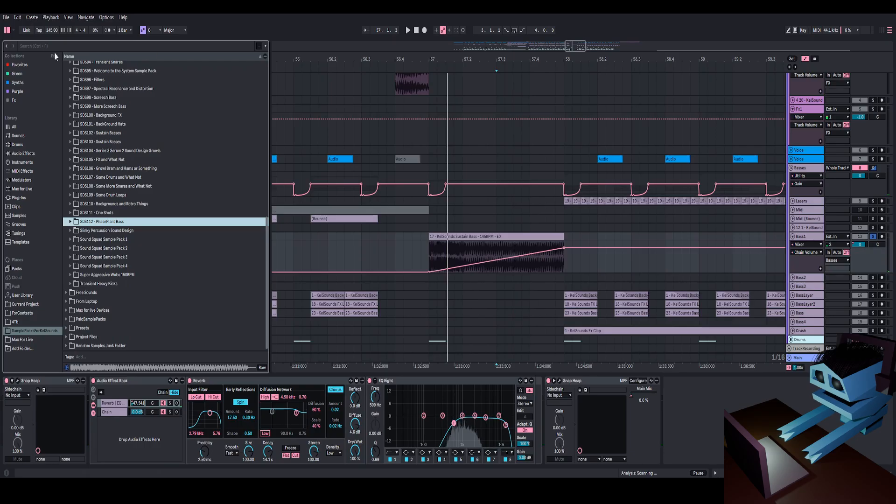
{"action": "left_click", "coordinate": [7, 30]}
{"action": "left_click_drag", "start_coordinate": [414, 56], "coordinate": [415, 19]}
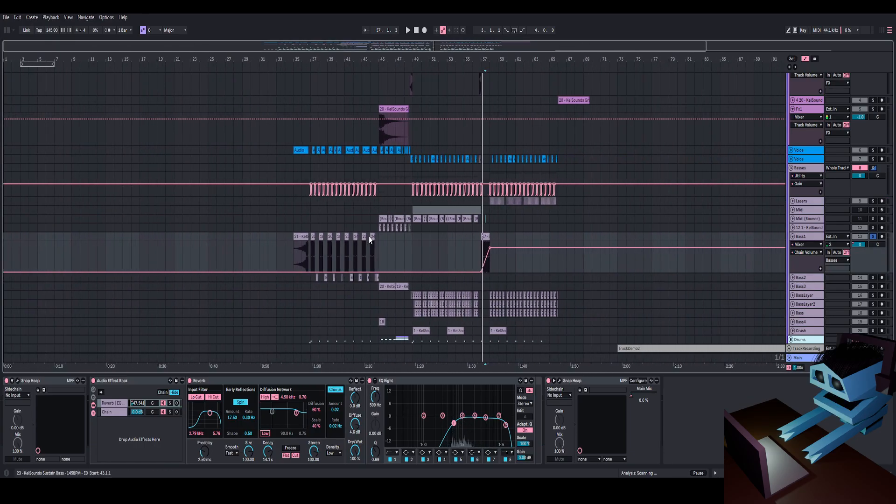
Play back the arrangement from bar 45 with Bass1 soloed and return the playback position to bar 35.
{"action": "left_click", "coordinate": [385, 249]}
{"action": "key", "text": "space"}
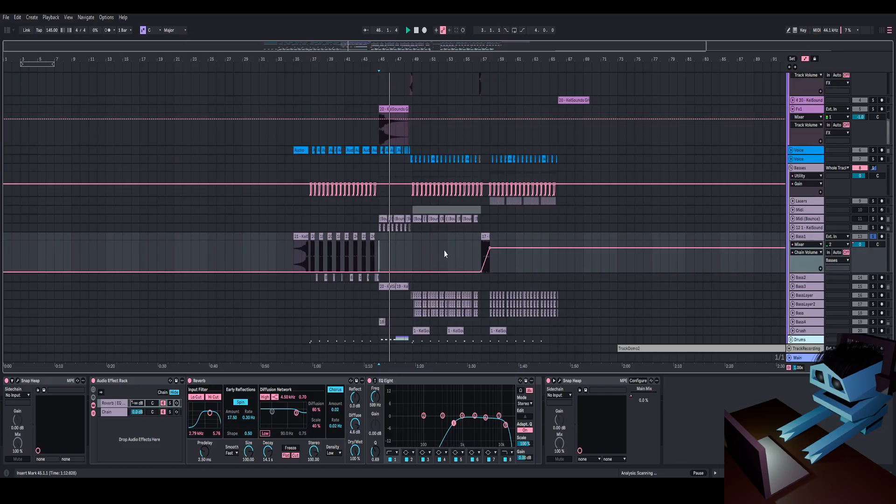
{"action": "scroll", "coordinate": [414, 253], "scroll_direction": "up", "scroll_amount": 3}
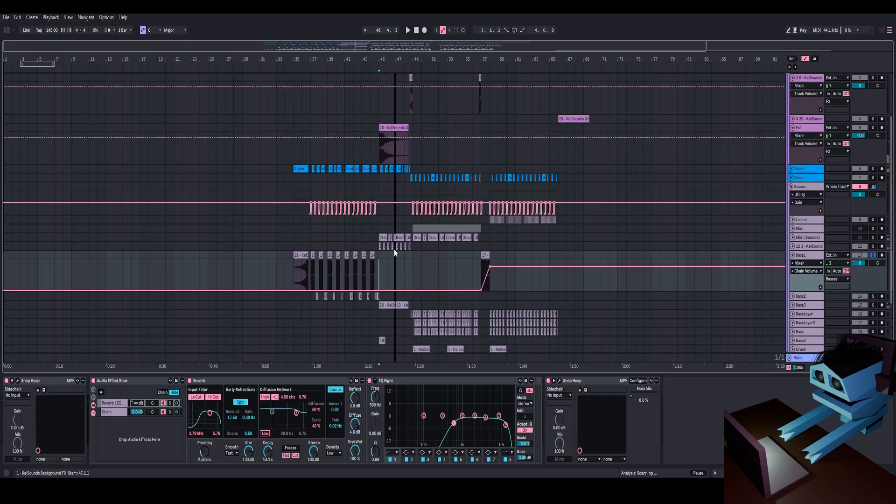
{"action": "left_click", "coordinate": [294, 265]}
{"action": "key", "text": "space"}
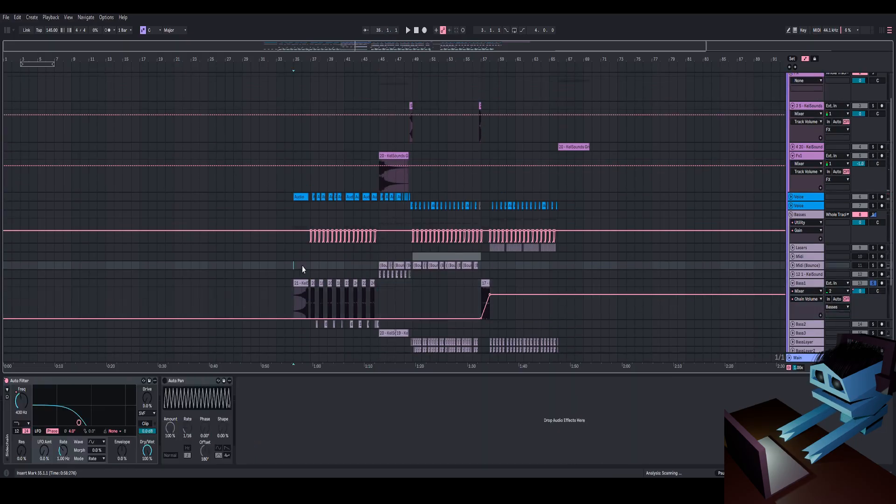
Solo the whole Basses group and play it back from bar 37.
{"action": "left_click", "coordinate": [874, 215]}
{"action": "scroll", "coordinate": [336, 256], "scroll_direction": "down", "scroll_amount": 3}
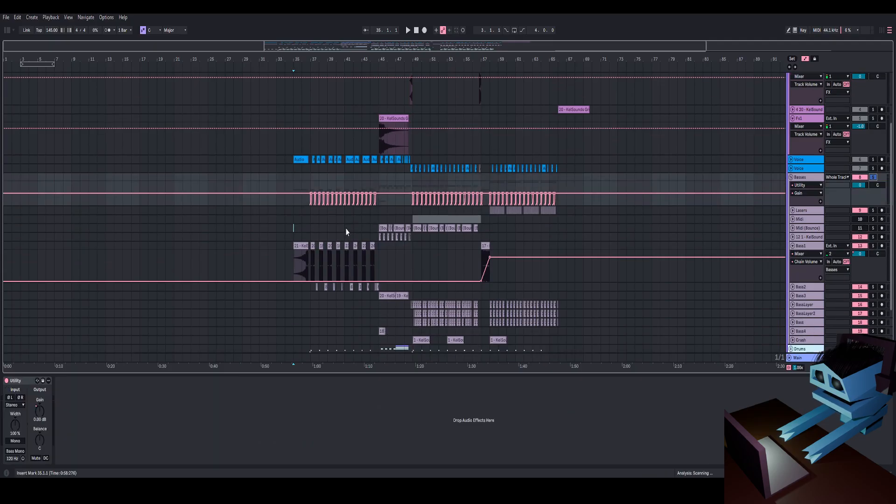
{"action": "left_click", "coordinate": [311, 220]}
{"action": "key", "text": "space"}
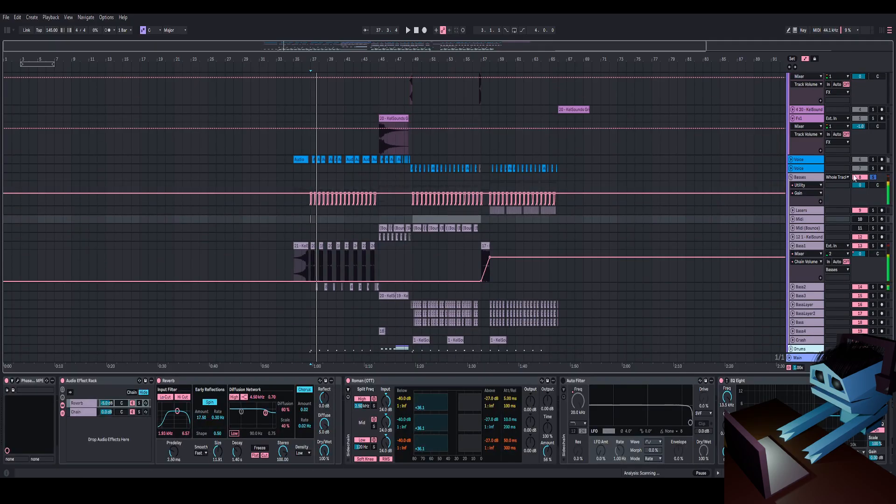
Turn off the solo on the Basses group and collapse Bass1 and the group.
{"action": "left_click", "coordinate": [873, 178]}
{"action": "left_click", "coordinate": [793, 246]}
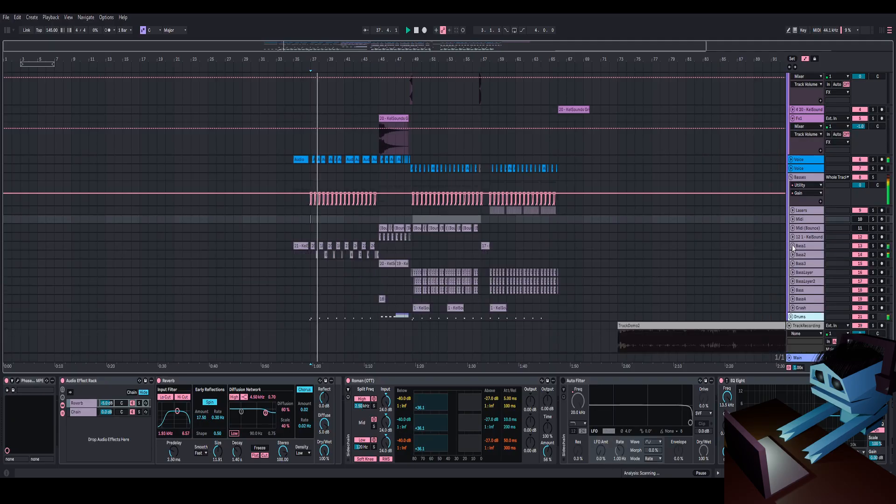
{"action": "left_click", "coordinate": [792, 178]}
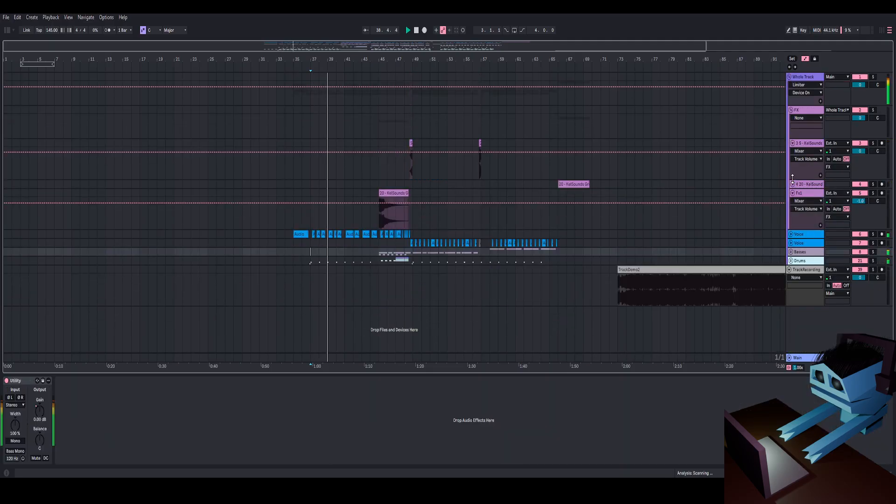
Set the playback position at bars 45, 49 and 57 in turn to review where the FX clips meet the section changes.
{"action": "scroll", "coordinate": [434, 140], "scroll_direction": "up", "scroll_amount": 2}
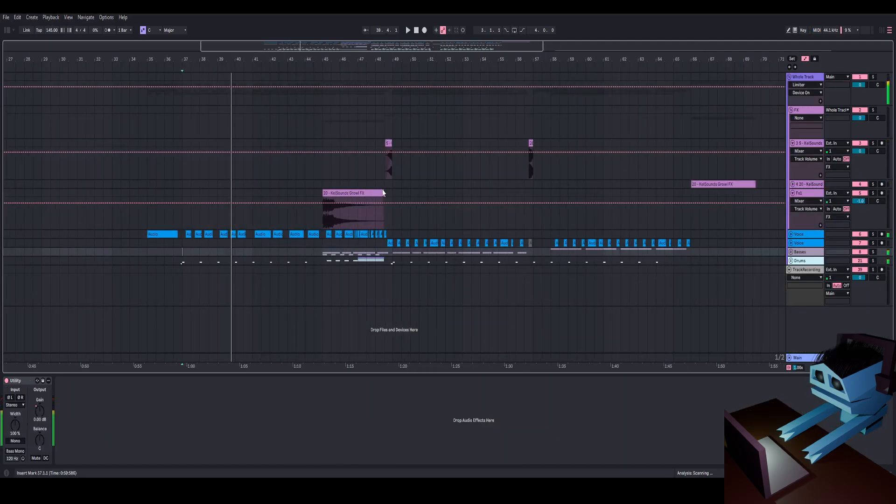
{"action": "left_click", "coordinate": [322, 247]}
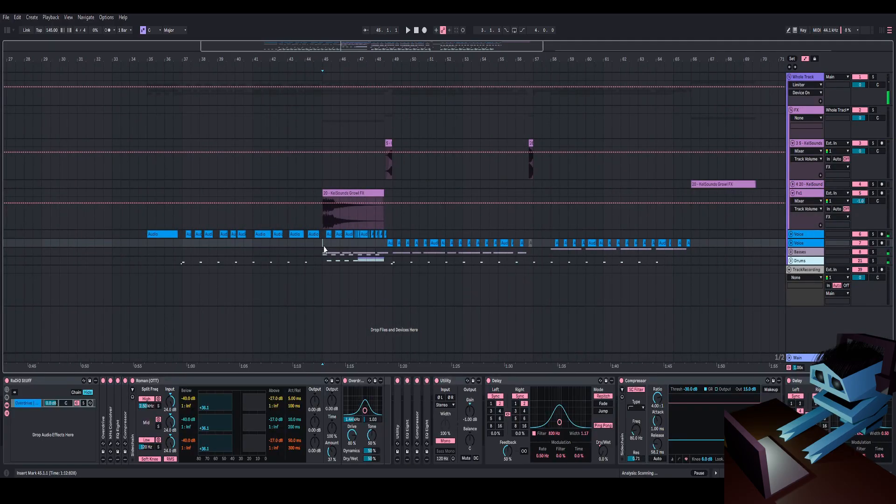
{"action": "left_click", "coordinate": [393, 223]}
{"action": "left_click", "coordinate": [532, 223]}
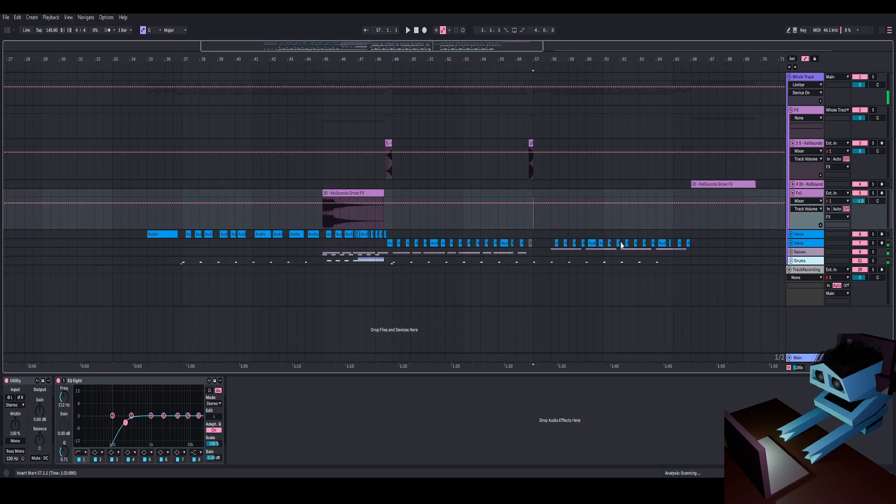
Play the full arrangement from bar 57, then expand the Basses group and unfold its Lasers track.
{"action": "key", "text": "space"}
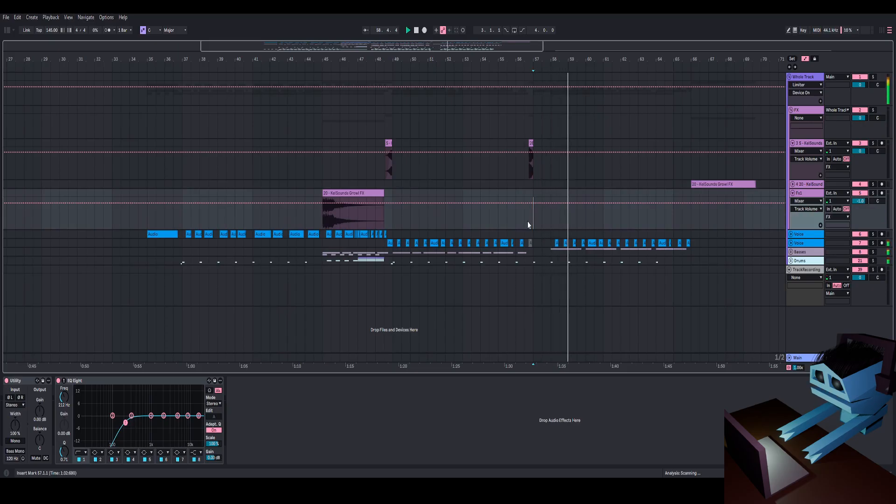
{"action": "left_click", "coordinate": [792, 252]}
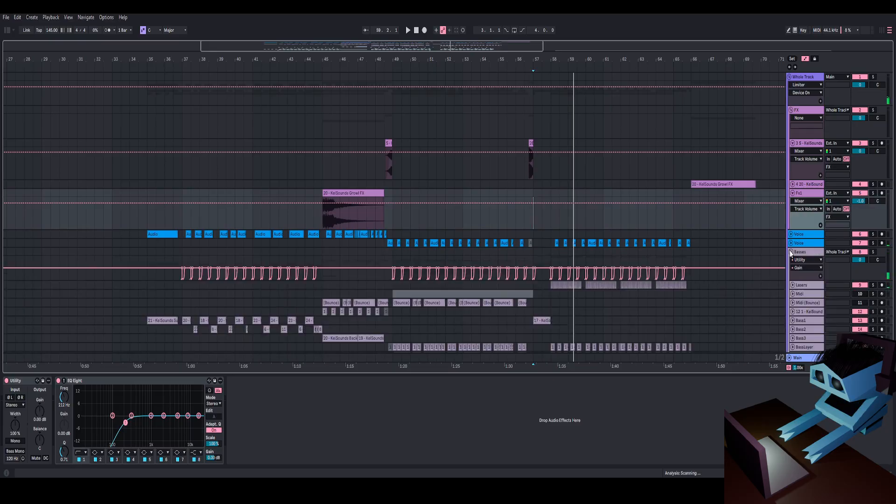
{"action": "left_click", "coordinate": [795, 286]}
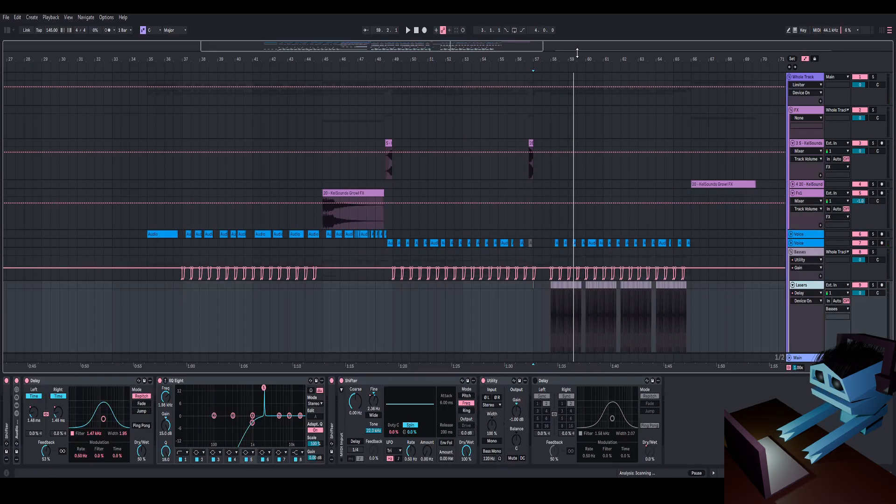
Play the Lasers track soloed from bar 58 and examine its repeated KelSounds Background FX clips up close.
{"action": "left_click_drag", "start_coordinate": [578, 54], "coordinate": [579, 96]}
{"action": "left_click", "coordinate": [479, 308]}
{"action": "key", "text": "space"}
{"action": "key", "text": "s"}
{"action": "left_click_drag", "start_coordinate": [491, 57], "coordinate": [328, 88]}
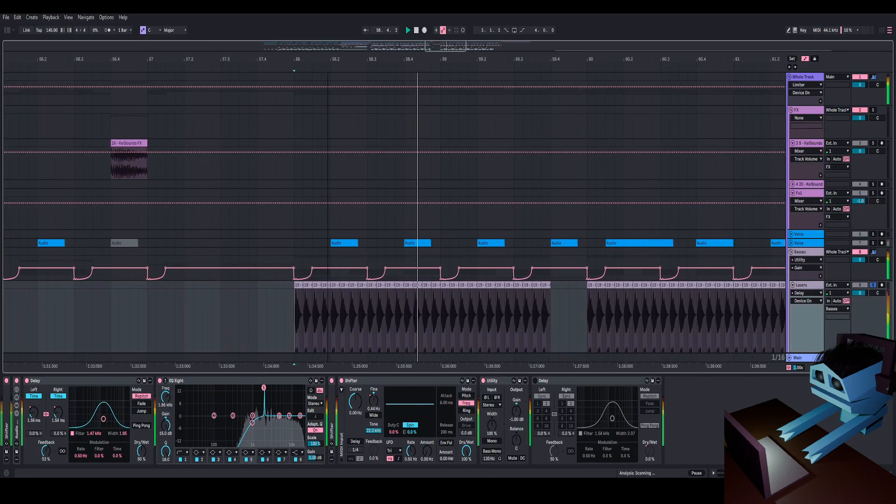
{"action": "scroll", "coordinate": [501, 187], "scroll_direction": "down", "scroll_amount": 4}
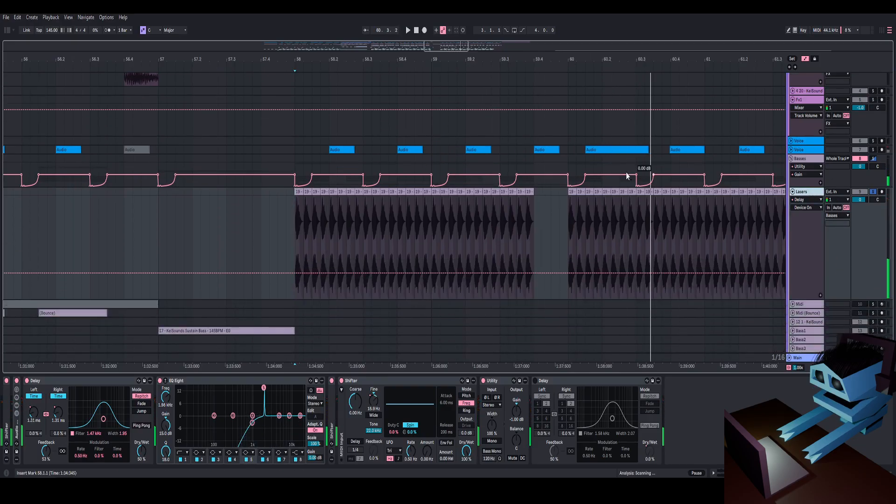
{"action": "left_click_drag", "start_coordinate": [296, 56], "coordinate": [284, 133]}
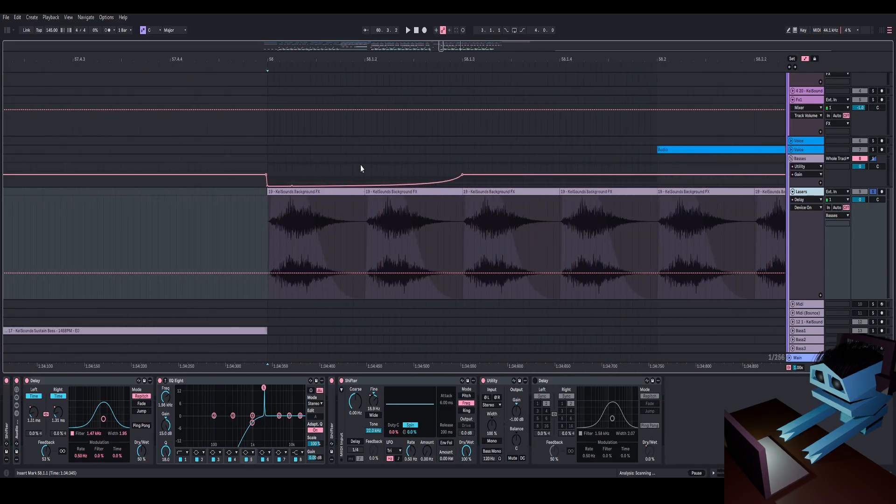
{"action": "left_click_drag", "start_coordinate": [355, 61], "coordinate": [354, 33]}
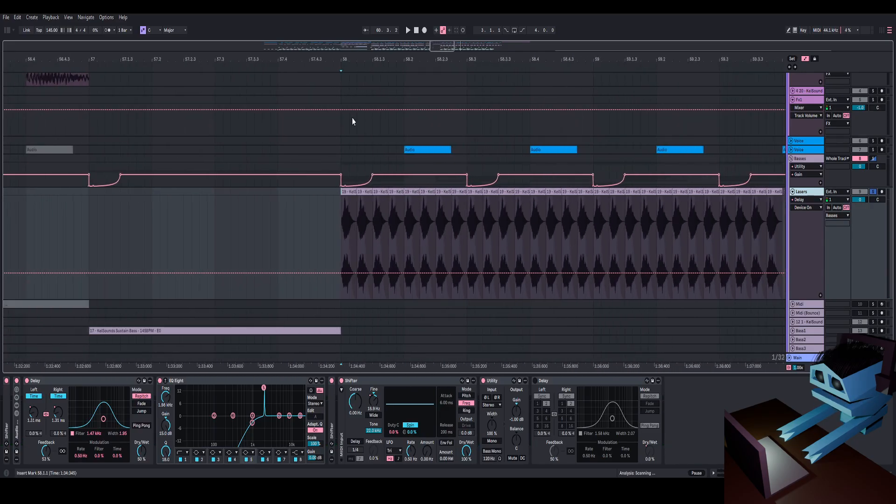
Unfold the collapsed Shifters and the Audio Effect Rack in the Lasers device chain to review the whole chain.
{"action": "double_click", "coordinate": [6, 418]}
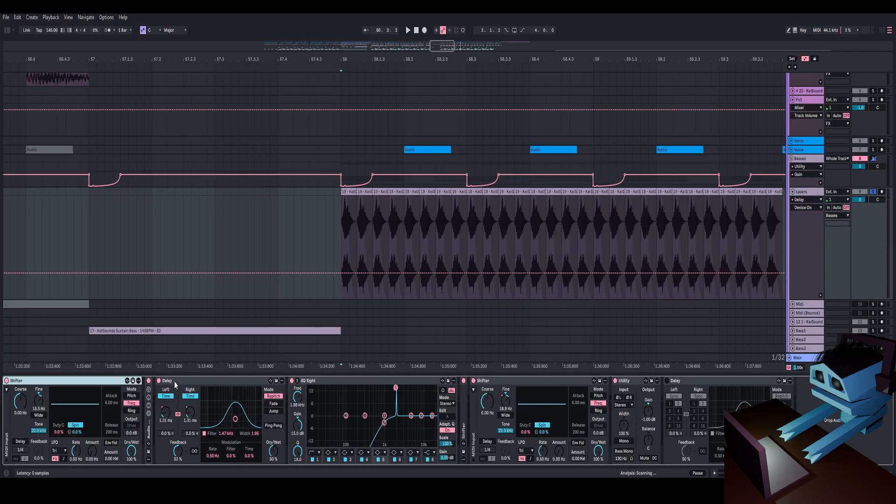
{"action": "double_click", "coordinate": [149, 417]}
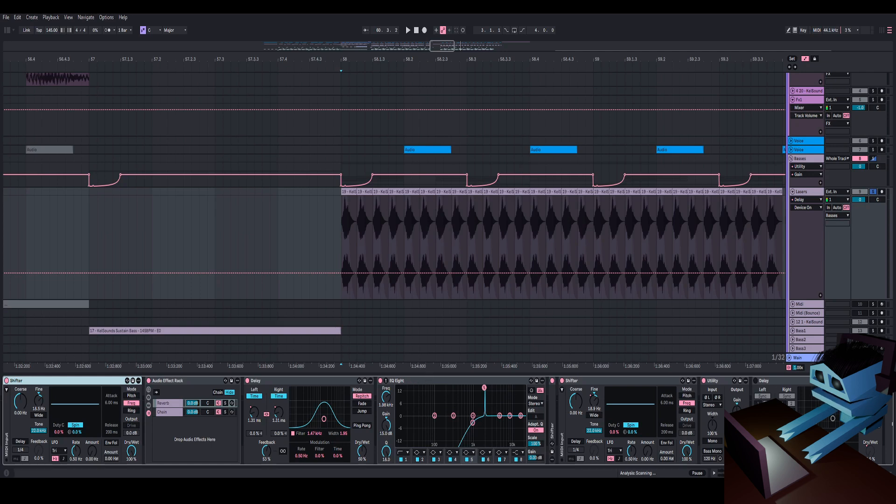
{"action": "scroll", "coordinate": [443, 421], "scroll_direction": "right", "scroll_amount": 1}
{"action": "double_click", "coordinate": [526, 401]}
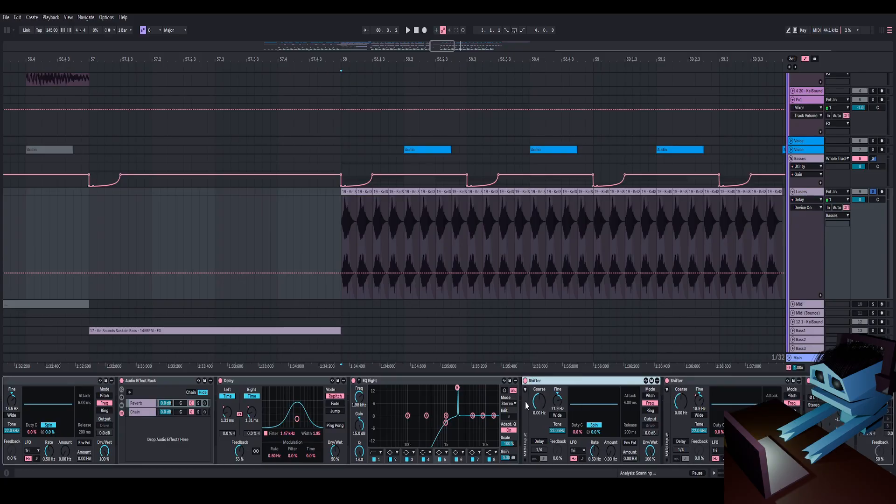
{"action": "scroll", "coordinate": [449, 420], "scroll_direction": "right", "scroll_amount": 5}
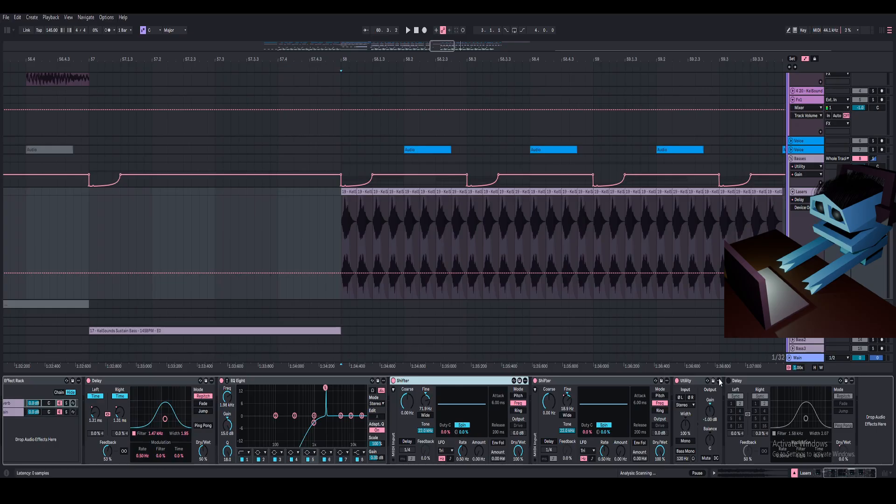
Delete the inactive Delay at the end of the Lasers device chain and fold the Lasers track.
{"action": "right_click", "coordinate": [765, 385]}
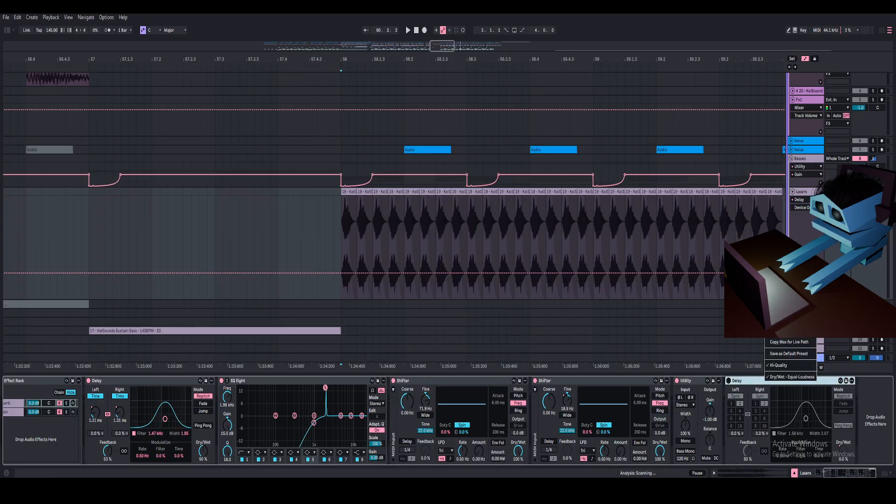
{"action": "left_click", "coordinate": [780, 282]}
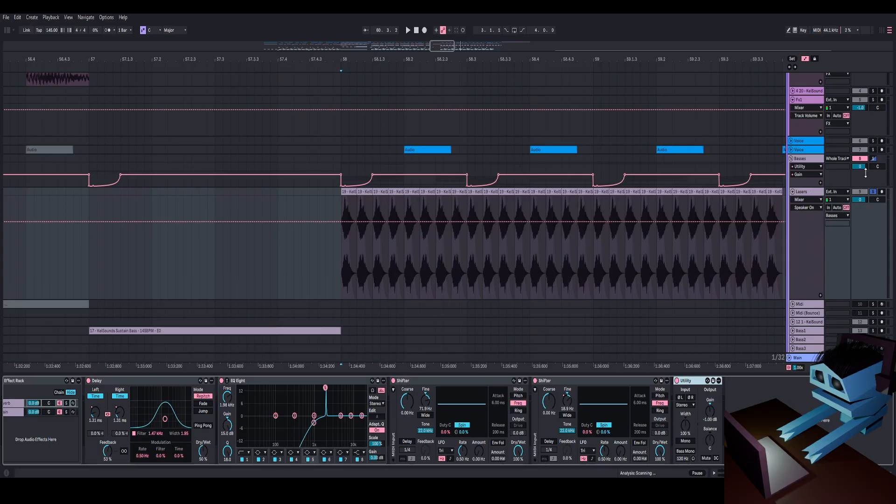
{"action": "left_click_drag", "start_coordinate": [592, 62], "coordinate": [358, 29]}
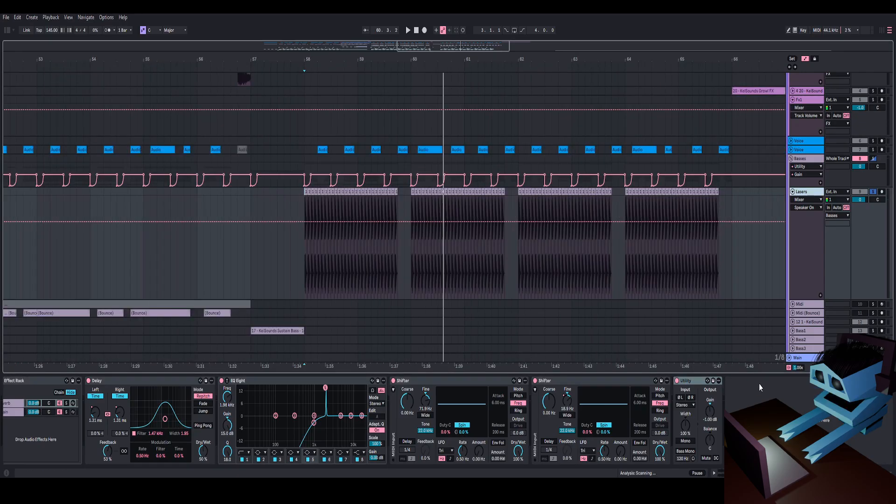
{"action": "left_click", "coordinate": [793, 192]}
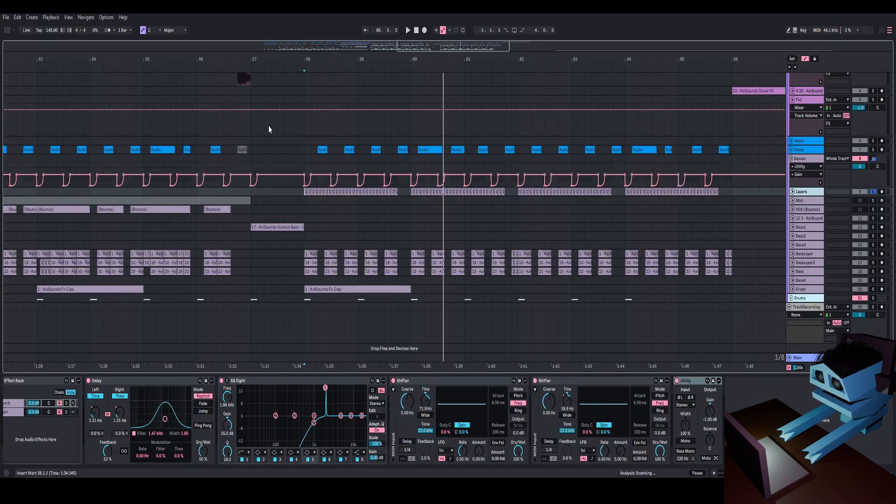
Set the playback position at bar 58, unfold the Lasers track and play it soloed again.
{"action": "left_click_drag", "start_coordinate": [344, 58], "coordinate": [276, 59]}
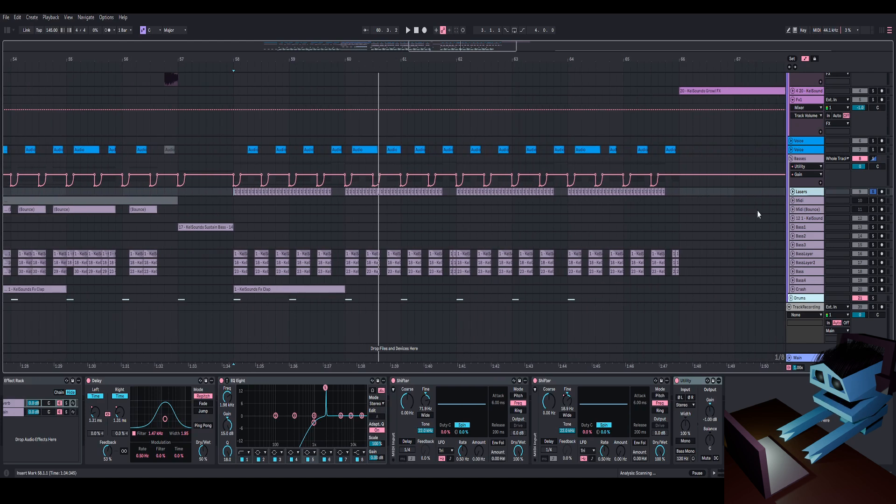
{"action": "left_click", "coordinate": [228, 212]}
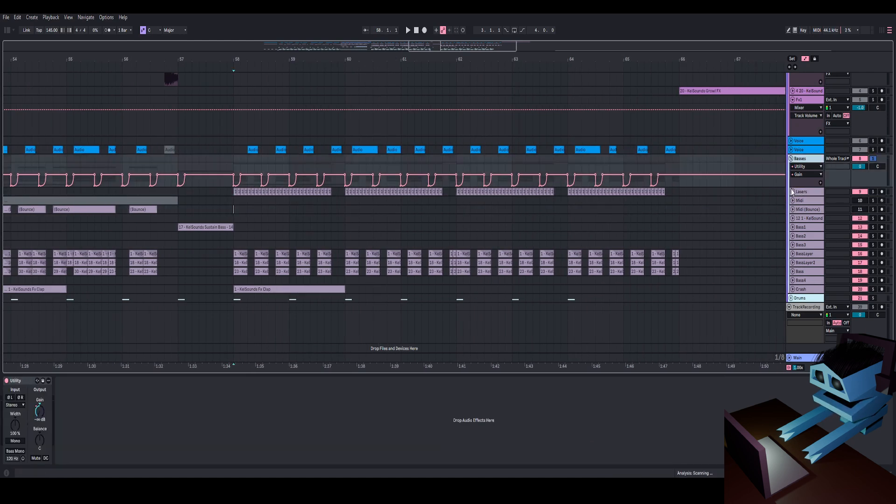
{"action": "left_click", "coordinate": [793, 192]}
{"action": "left_click", "coordinate": [804, 193]}
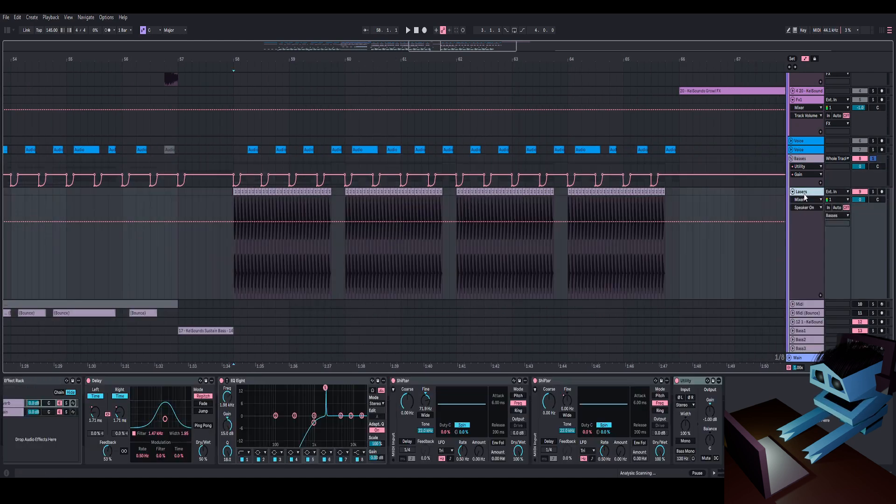
{"action": "left_click", "coordinate": [873, 192]}
{"action": "key", "text": "space"}
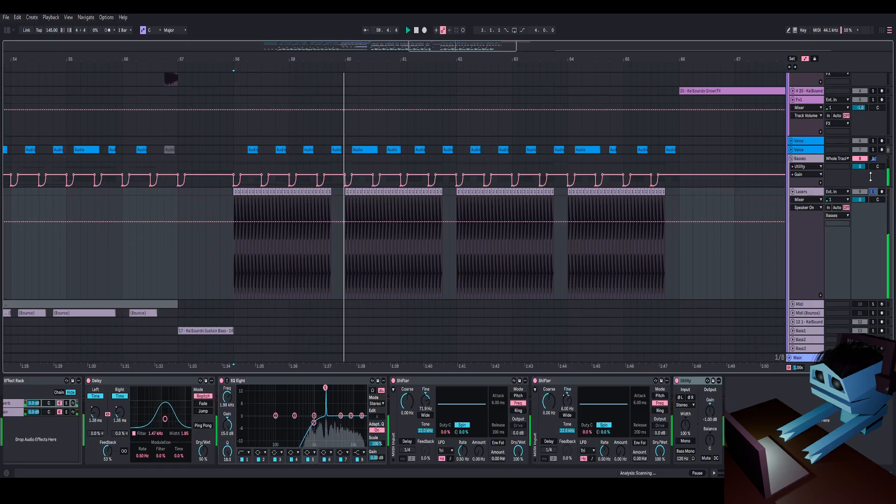
Switch the solo to the whole Basses group during playback, then unsolo it and replay the full mix from bar 58.
{"action": "left_click", "coordinate": [873, 159]}
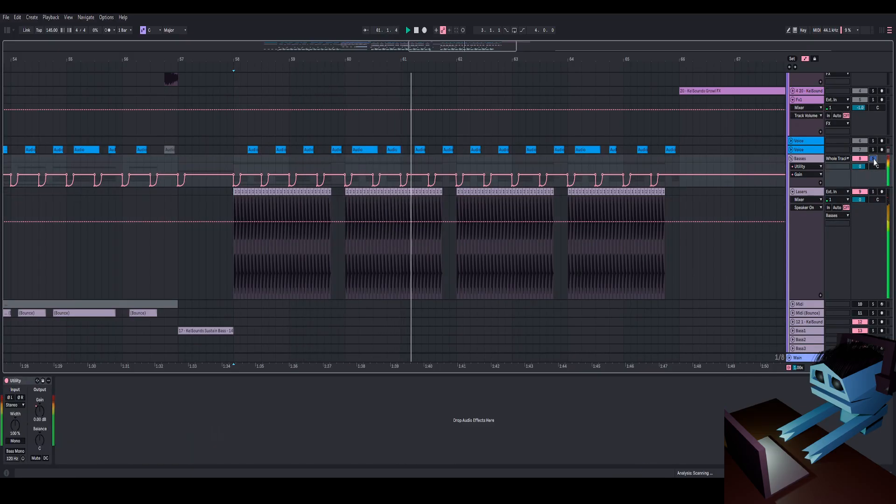
{"action": "left_click", "coordinate": [874, 160]}
{"action": "key", "text": "space"}
{"action": "key", "text": "space"}
Hide the device view, collapse the Basses group and expand the Drums group with Kick, Claps and its other open tracks folded.
{"action": "double_click", "coordinate": [799, 160]}
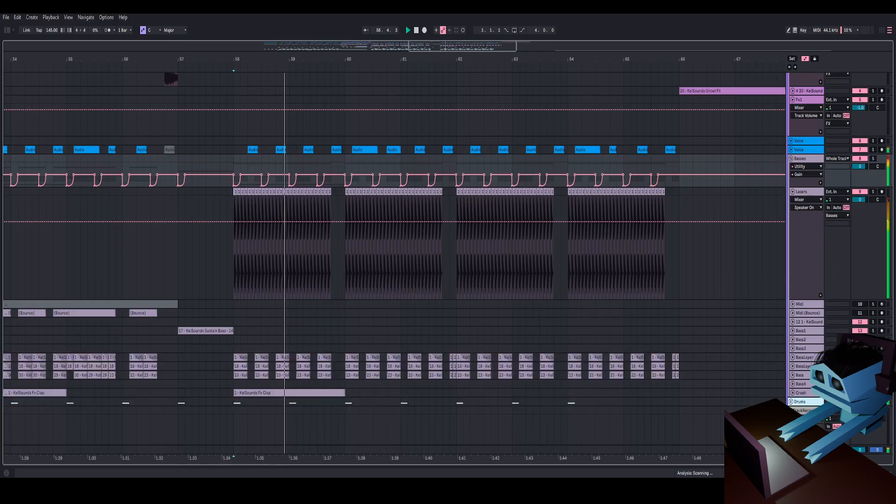
{"action": "left_click", "coordinate": [792, 159]}
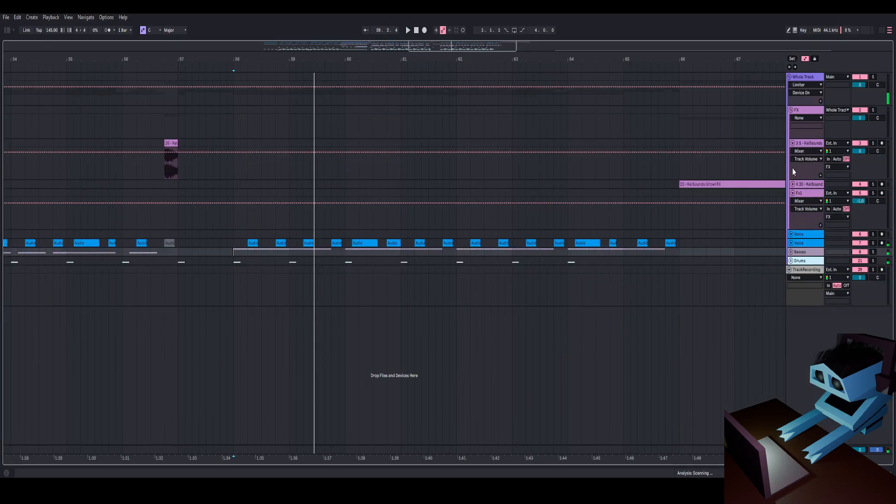
{"action": "left_click", "coordinate": [792, 261]}
{"action": "scroll", "coordinate": [806, 264], "scroll_direction": "down", "scroll_amount": 1}
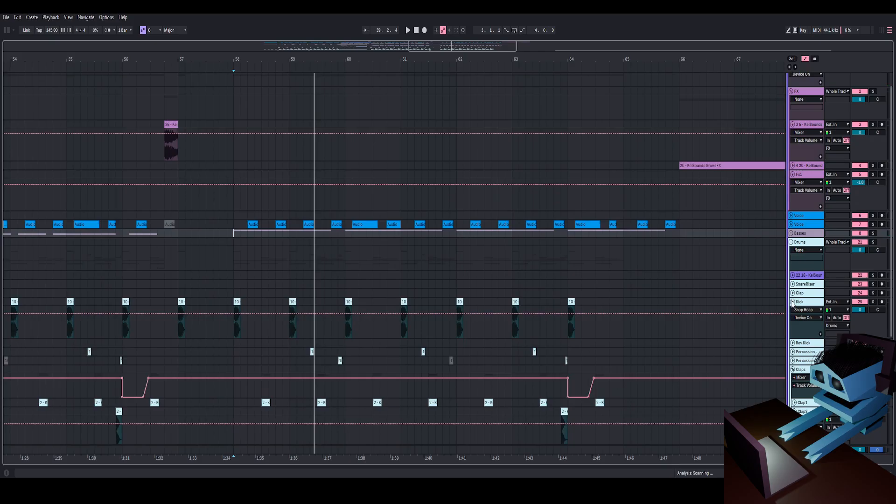
{"action": "left_click", "coordinate": [793, 303]}
{"action": "left_click", "coordinate": [792, 338]}
{"action": "left_click", "coordinate": [792, 355]}
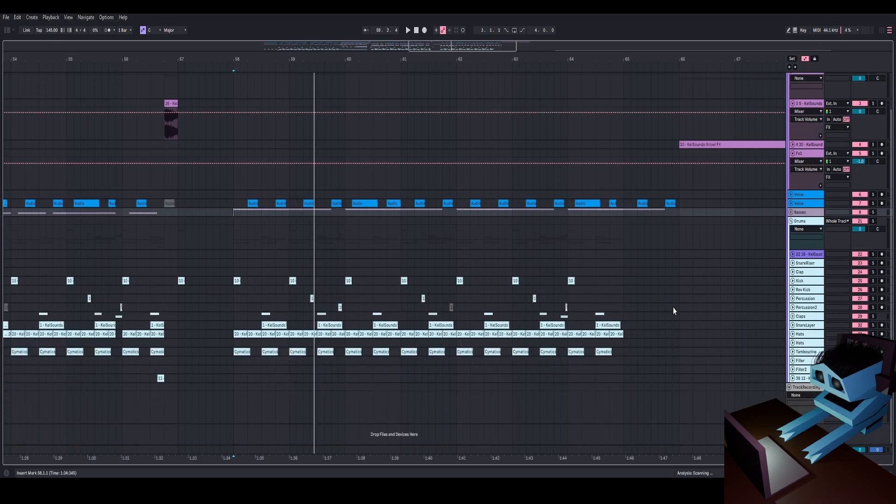
Solo the Drums group and play it back from bar 49.
{"action": "left_click_drag", "start_coordinate": [562, 60], "coordinate": [564, 25]}
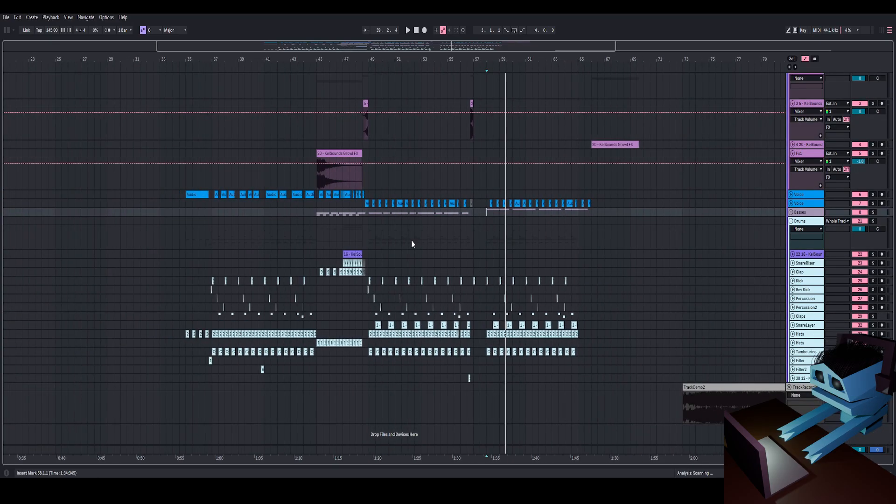
{"action": "left_click", "coordinate": [371, 255]}
{"action": "left_click", "coordinate": [874, 222]}
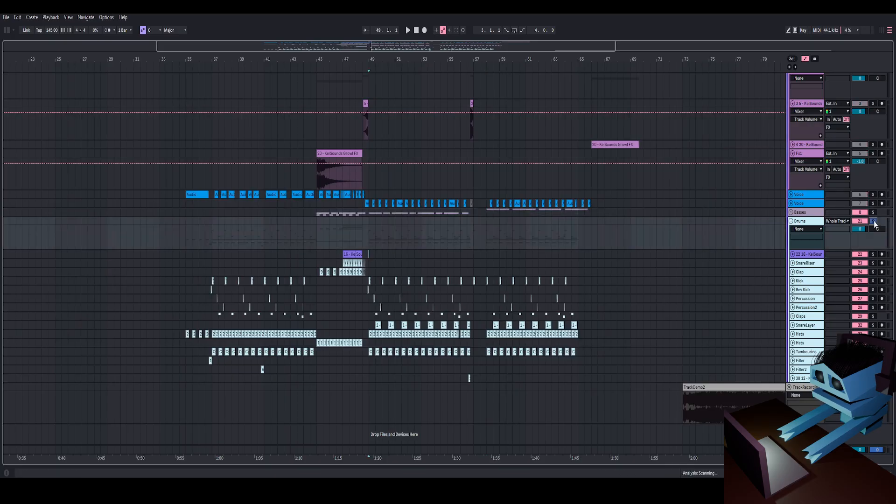
{"action": "key", "text": "space"}
{"action": "left_click_drag", "start_coordinate": [392, 60], "coordinate": [388, 102]}
{"action": "left_click_drag", "start_coordinate": [319, 59], "coordinate": [318, 60]}
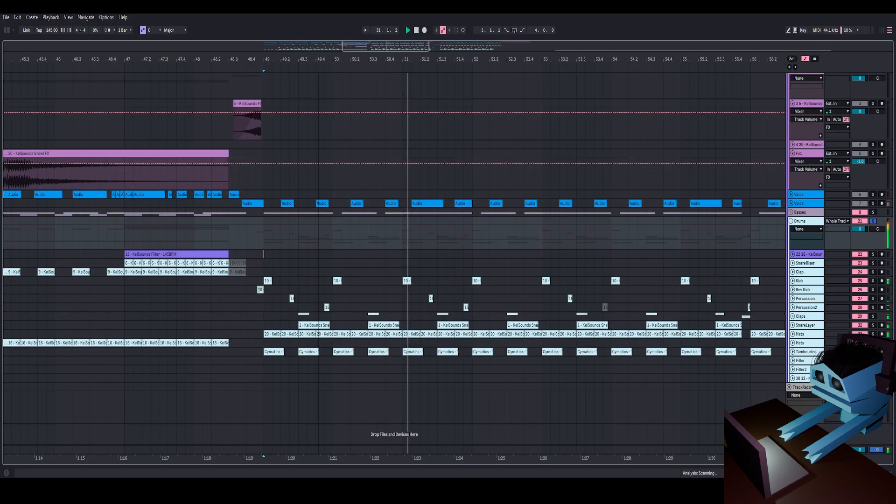
{"action": "key", "text": "space"}
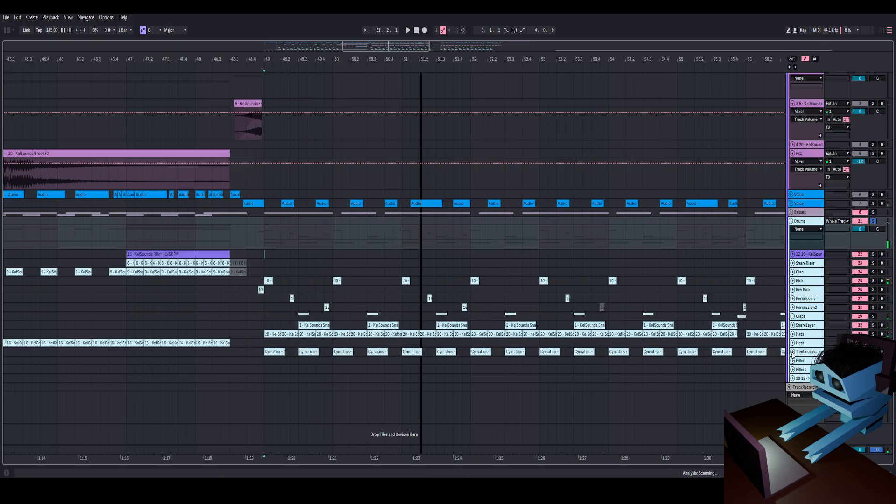
Unfold the Tambourine track, play it soloed from bar 49 and briefly check the sample pack folders in the browser.
{"action": "left_click", "coordinate": [792, 353]}
{"action": "left_click_drag", "start_coordinate": [256, 61], "coordinate": [244, 57]}
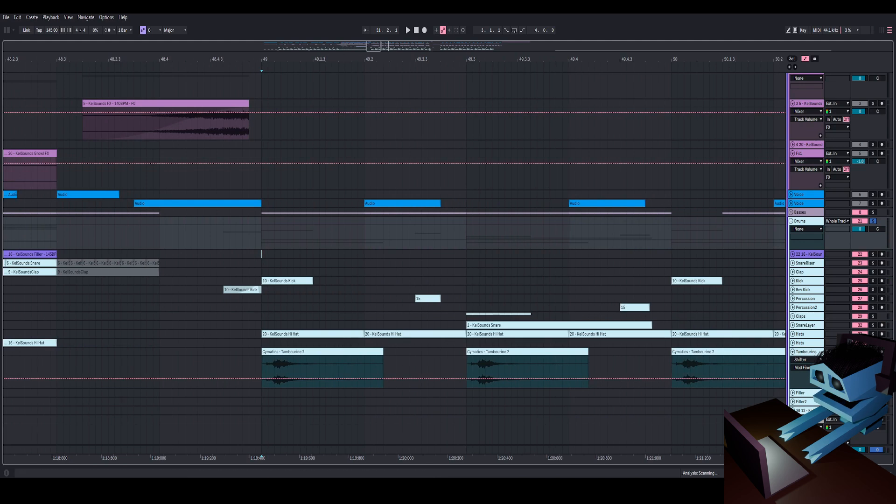
{"action": "key", "text": "space"}
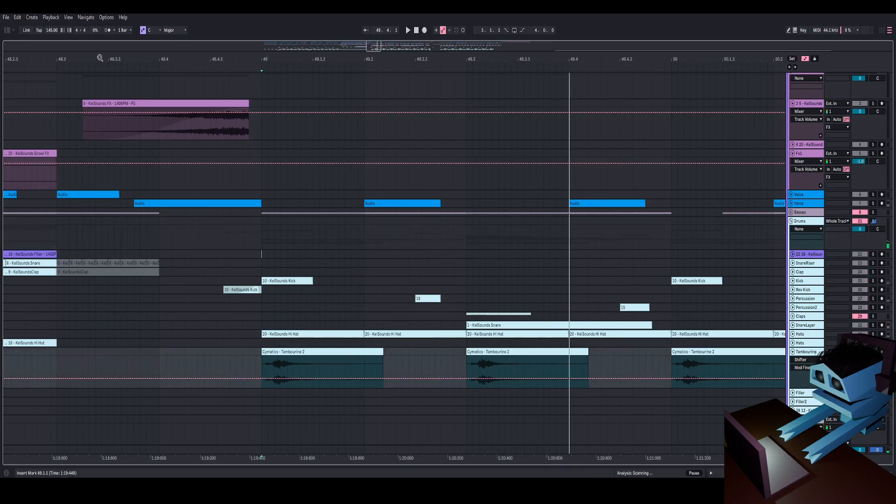
{"action": "left_click", "coordinate": [7, 30]}
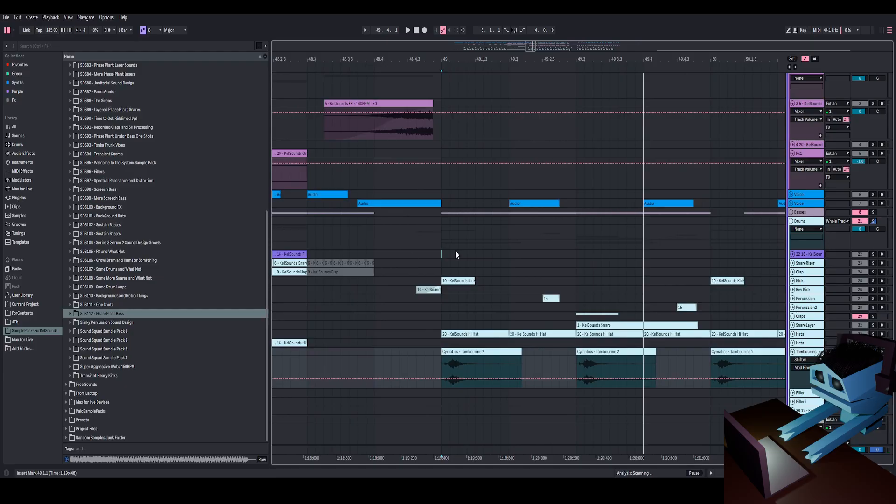
{"action": "left_click", "coordinate": [7, 30]}
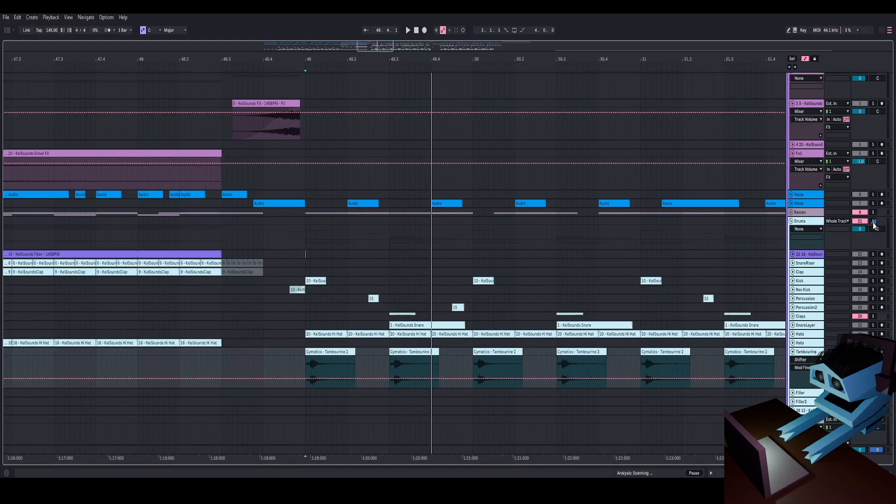
Return the solo to the whole Drums group, play it from bar 49 and switch the solo to the playing Hats track.
{"action": "left_click", "coordinate": [873, 222]}
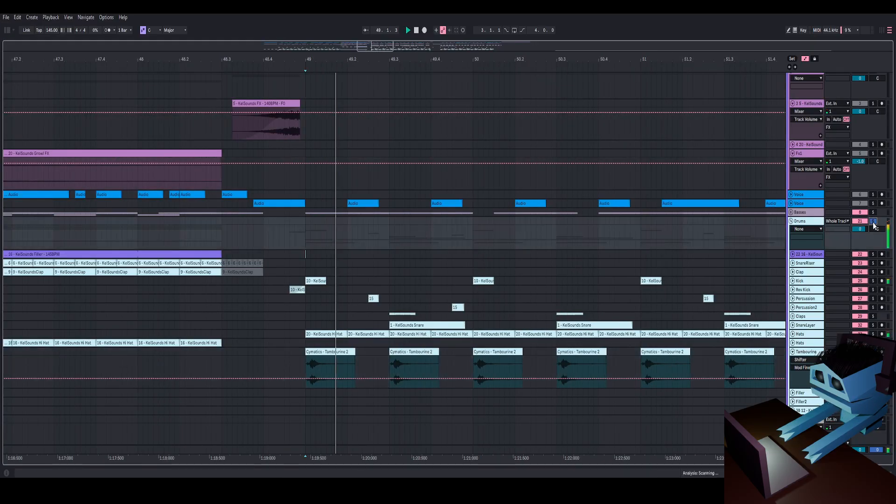
{"action": "key", "text": "space"}
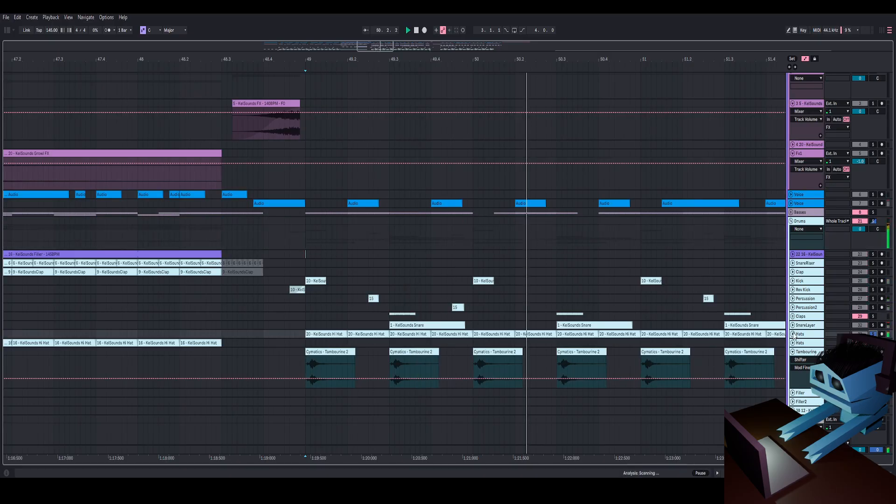
{"action": "key", "text": "space"}
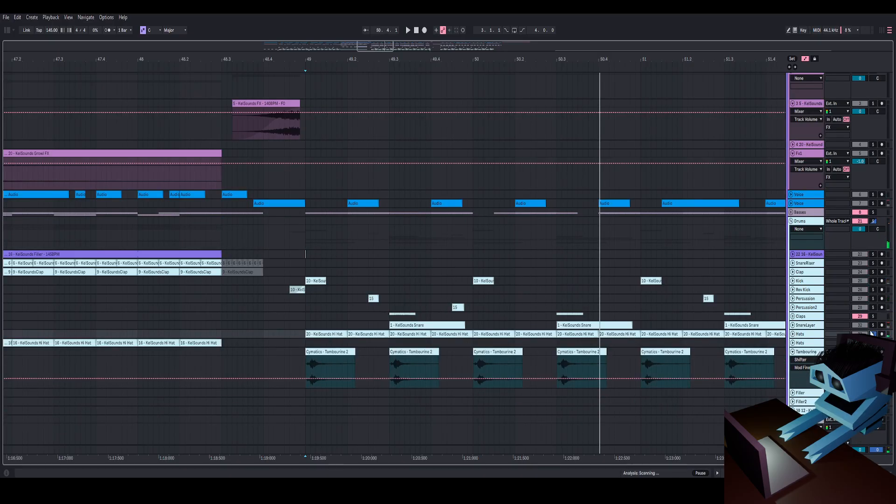
Clear the solo on the Hats track and play the full mix, restarting it from bar 49.
{"action": "left_click", "coordinate": [873, 334]}
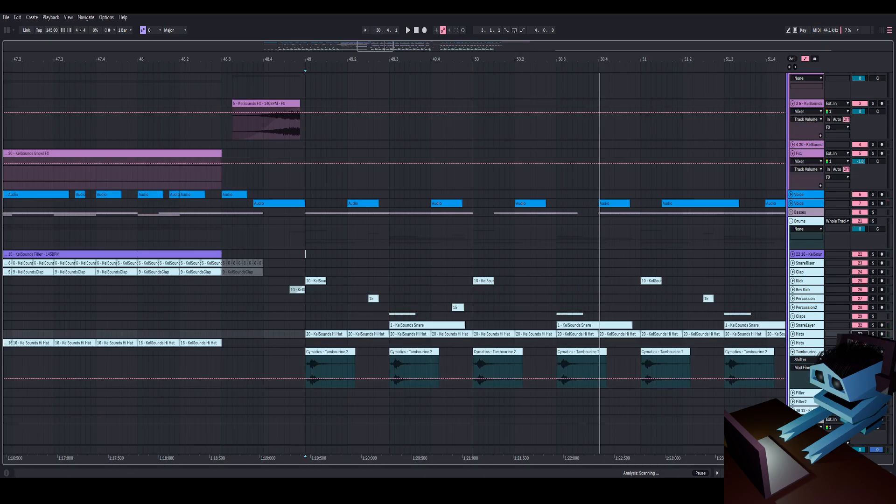
{"action": "key", "text": "space"}
{"action": "key", "text": "minus"}
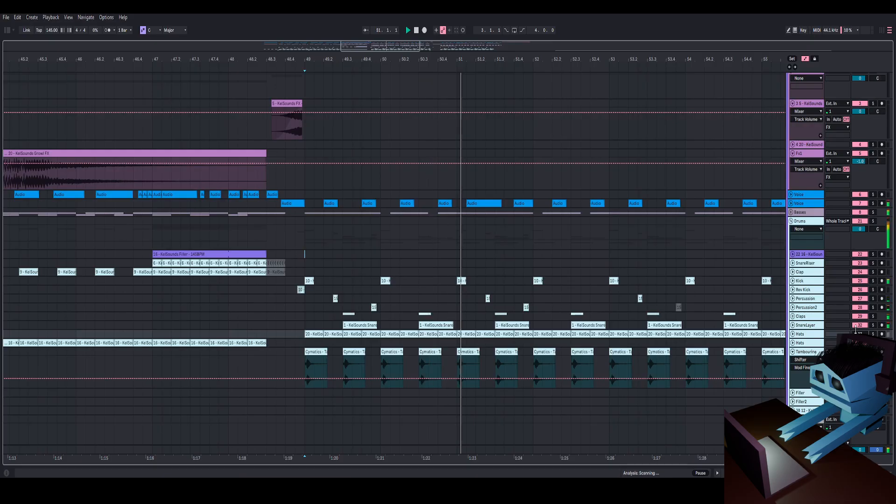
{"action": "key", "text": "space"}
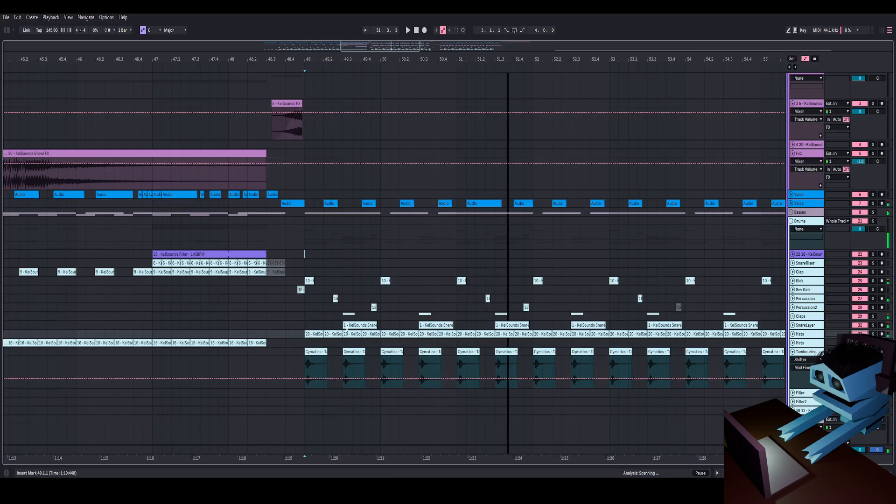
{"action": "left_click", "coordinate": [302, 320]}
{"action": "key", "text": "space"}
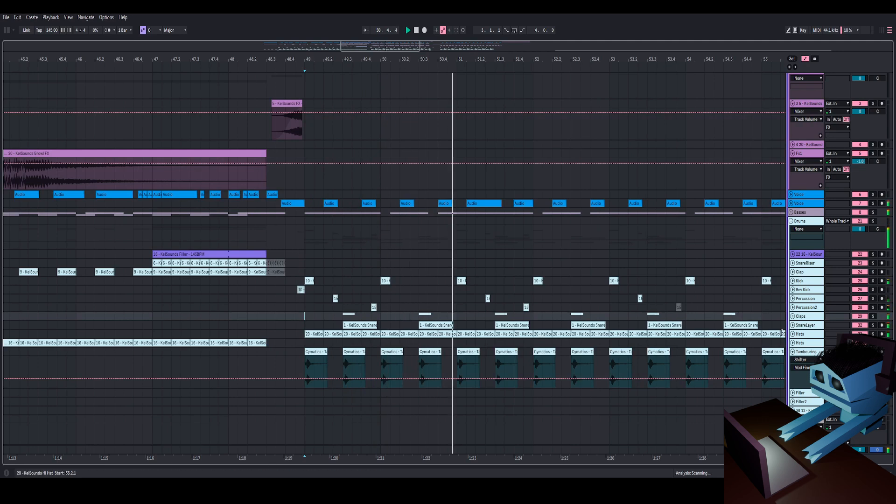
{"action": "key", "text": "space"}
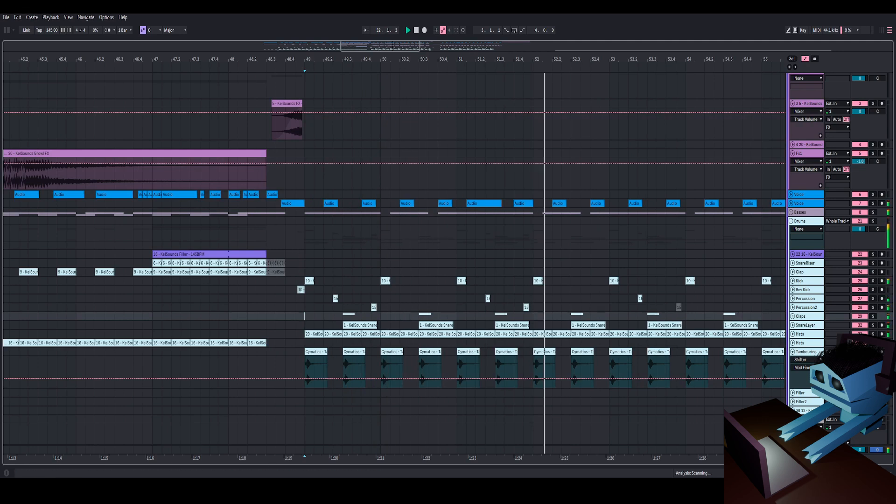
Fold the Tambourine track, then unfold and solo the Kick track with its device chain shown.
{"action": "left_click", "coordinate": [793, 353]}
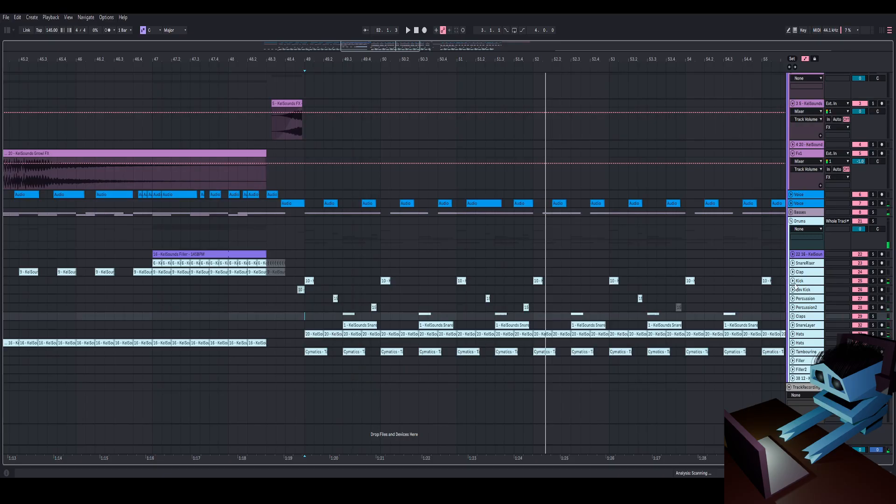
{"action": "left_click", "coordinate": [793, 280]}
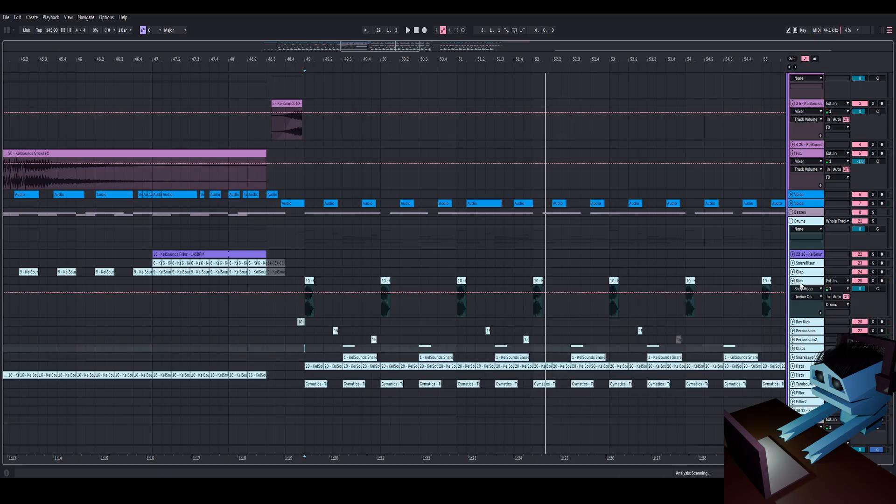
{"action": "left_click", "coordinate": [873, 281]}
{"action": "left_click_drag", "start_coordinate": [327, 58], "coordinate": [477, 154]}
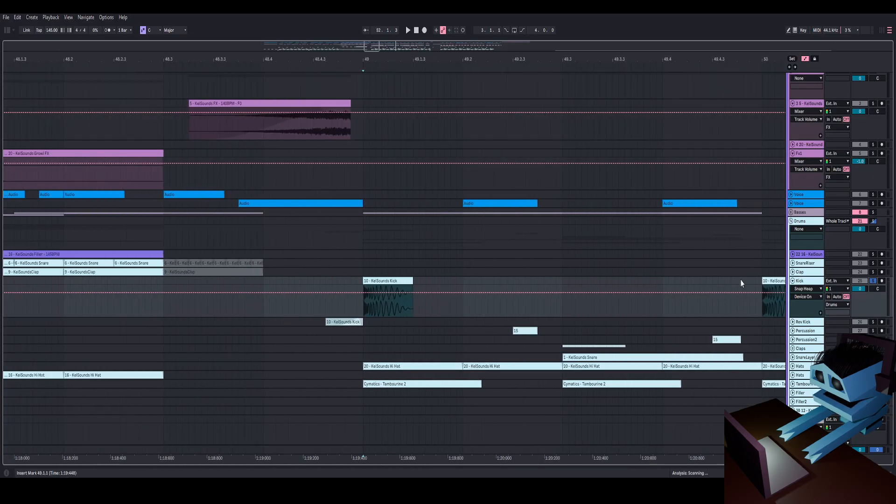
{"action": "key", "text": "shift+Tab"}
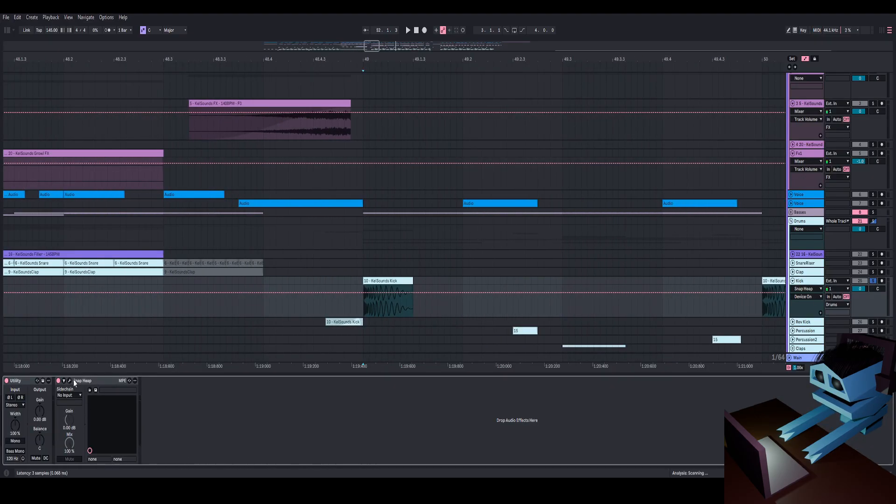
Bypass Snap Heap on the Kick track and play the soloed kick from bar 49.
{"action": "left_click", "coordinate": [58, 381]}
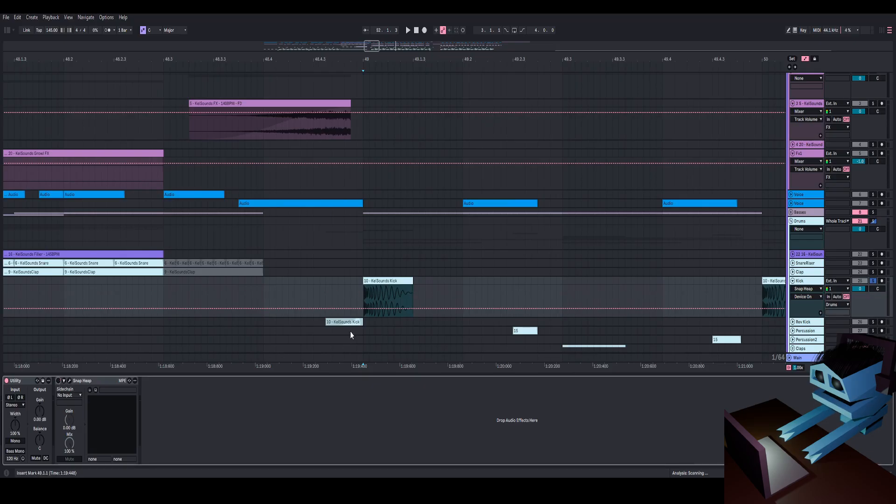
{"action": "left_click", "coordinate": [364, 290]}
{"action": "key", "text": "space"}
{"action": "left_click_drag", "start_coordinate": [402, 60], "coordinate": [309, 4]}
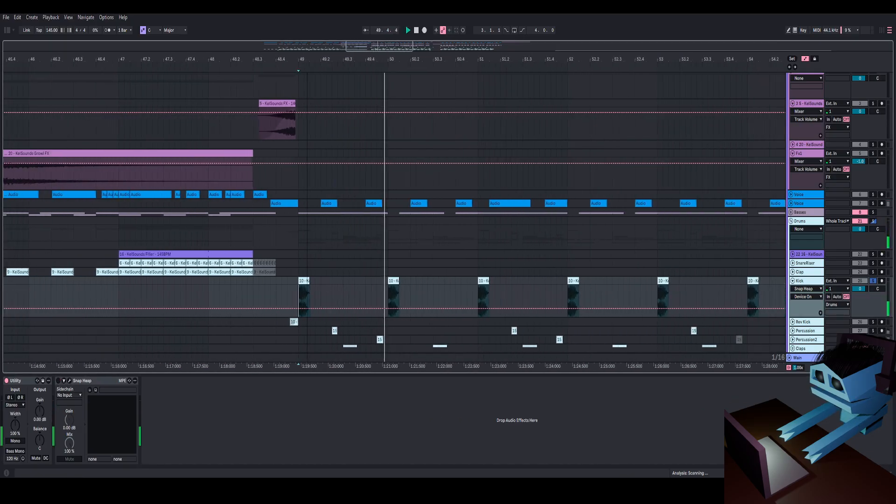
Clear the solos and play the full mix from 48.4.2, just before the first kick, with Snap Heap bypassed.
{"action": "left_click", "coordinate": [875, 222]}
{"action": "left_click", "coordinate": [283, 293]}
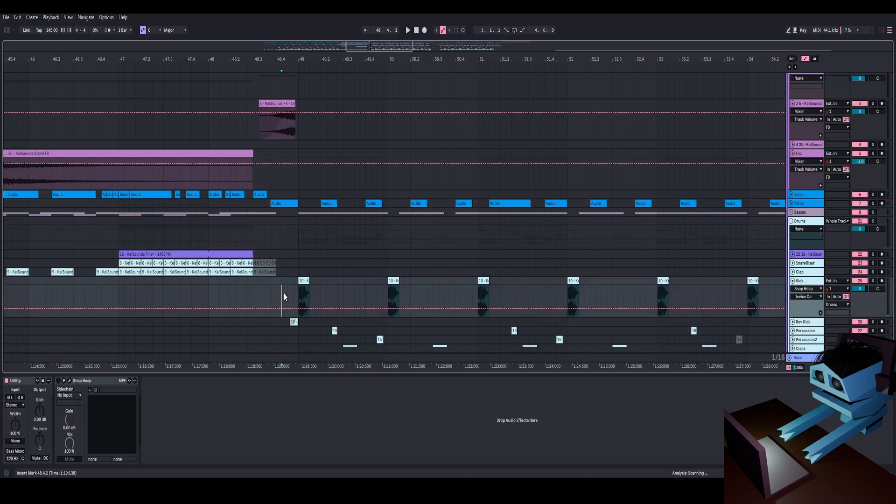
{"action": "key", "text": "space"}
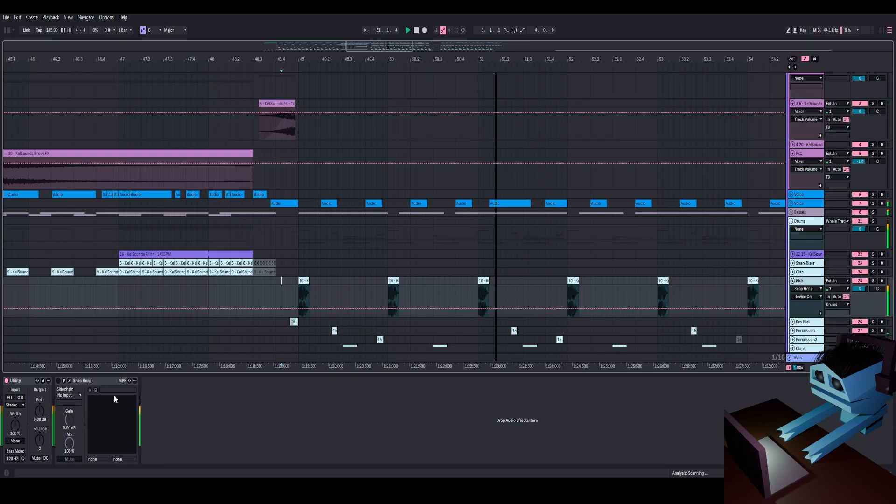
Compare the kick in the full mix with Snap Heap switched on and off.
{"action": "left_click", "coordinate": [59, 381]}
{"action": "key", "text": "space"}
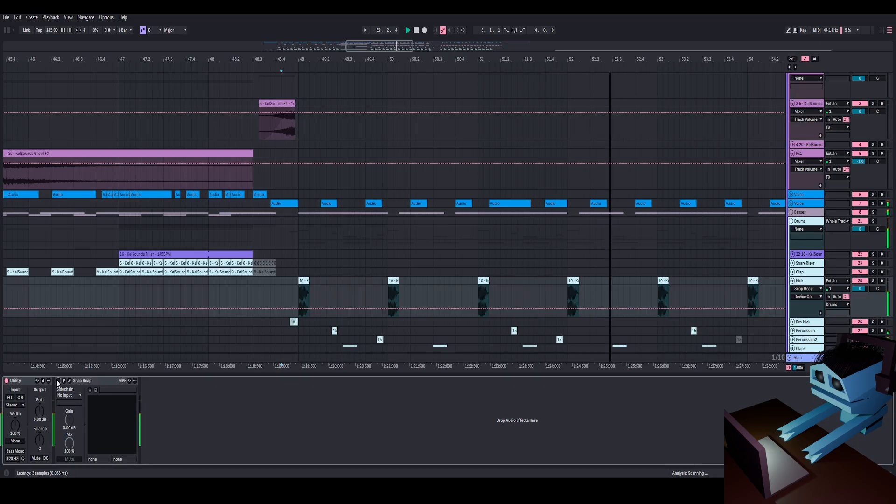
{"action": "key", "text": "space"}
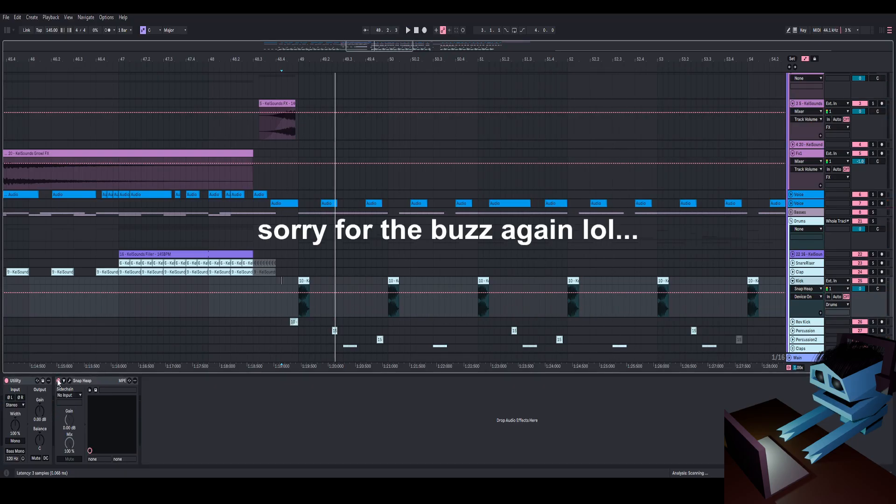
{"action": "left_click", "coordinate": [58, 381]}
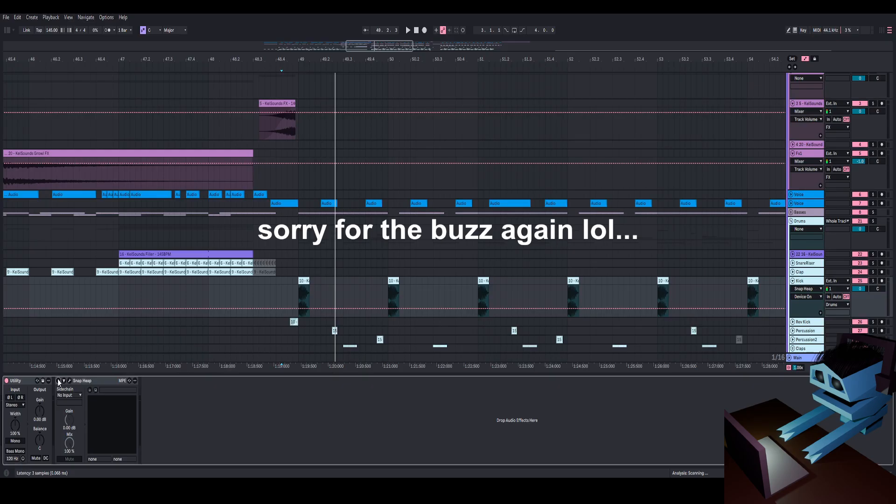
{"action": "key", "text": "space"}
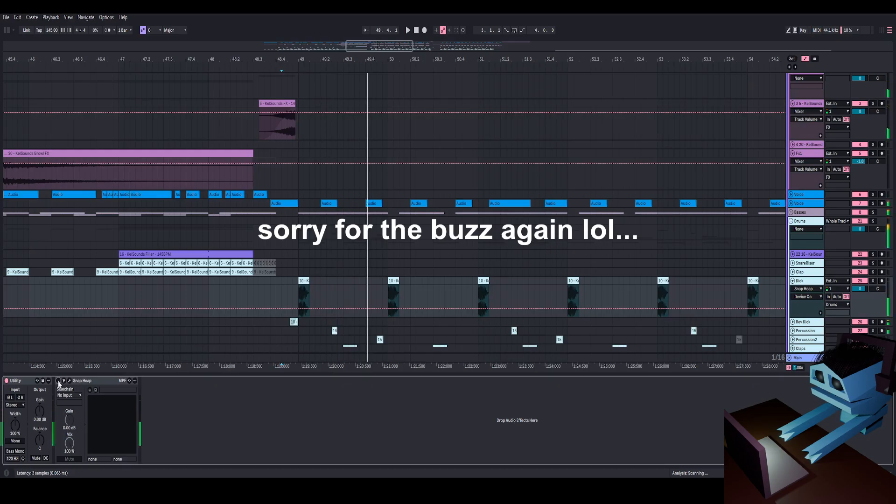
Re-enable Snap Heap on the Kick track and check the Clipper's output gain in the plug-in window, closing it when done.
{"action": "left_click", "coordinate": [59, 381]}
{"action": "left_click", "coordinate": [133, 381]}
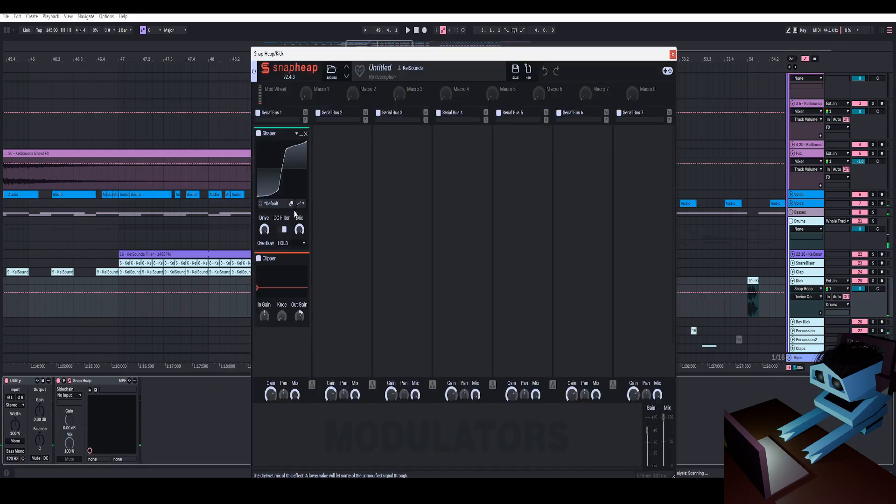
{"action": "right_click", "coordinate": [298, 316]}
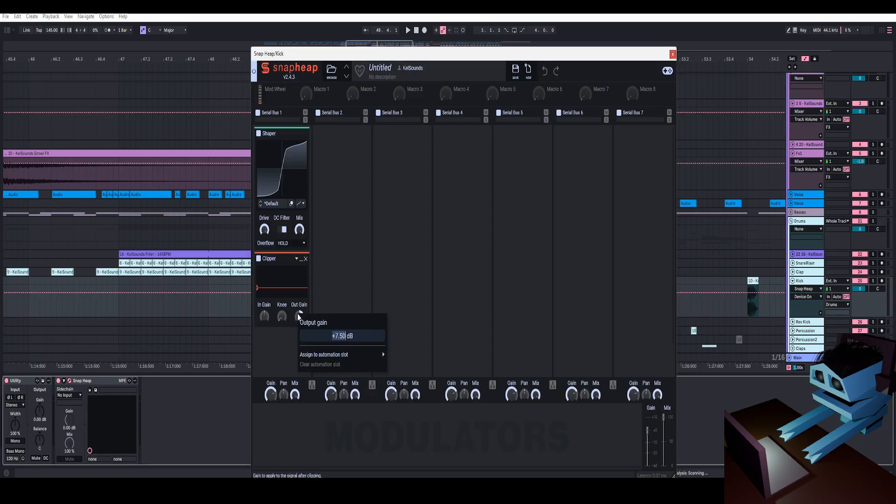
{"action": "left_click", "coordinate": [332, 285]}
{"action": "left_click", "coordinate": [673, 55]}
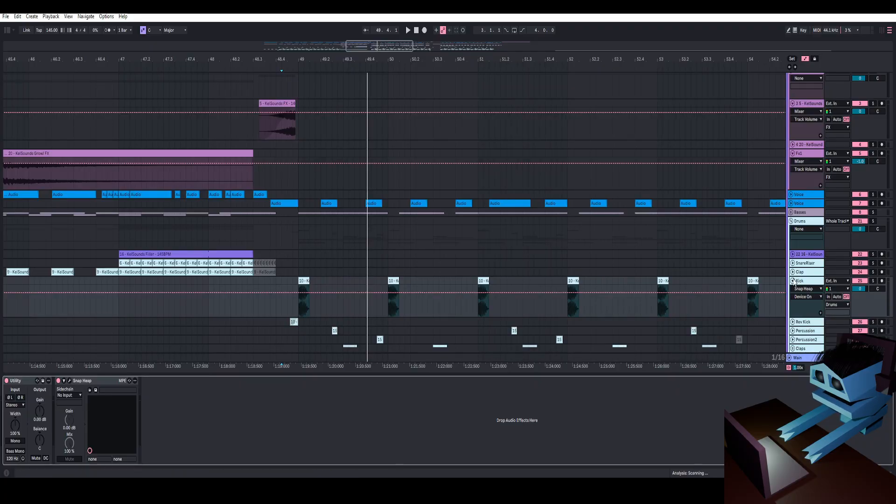
Fold the Kick track, unfold the Basses group and examine its Utility gain automation against the kick and clap hits from bar 49.
{"action": "left_click", "coordinate": [794, 281]}
{"action": "double_click", "coordinate": [807, 214]}
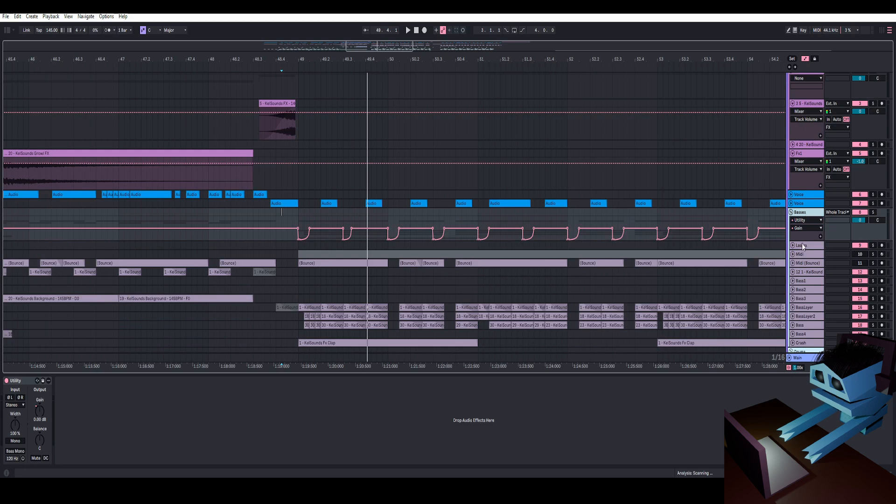
{"action": "left_click_drag", "start_coordinate": [298, 59], "coordinate": [333, 176]}
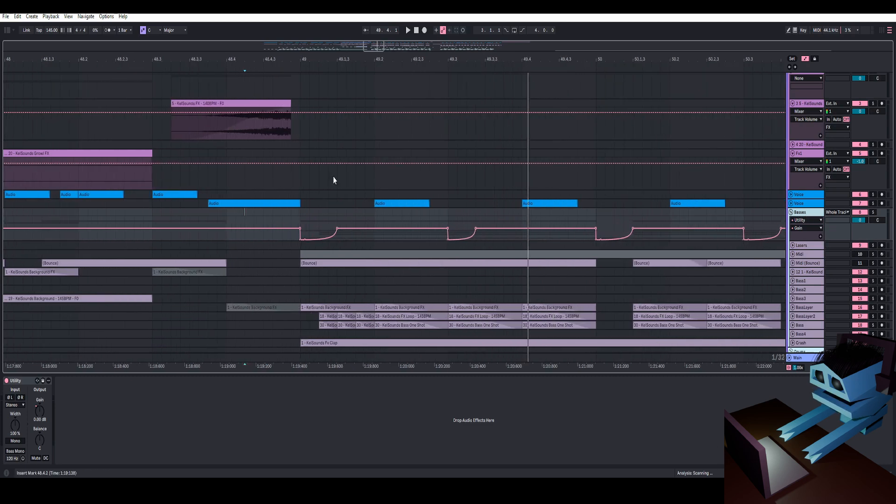
{"action": "scroll", "coordinate": [324, 167], "scroll_direction": "down", "scroll_amount": 5}
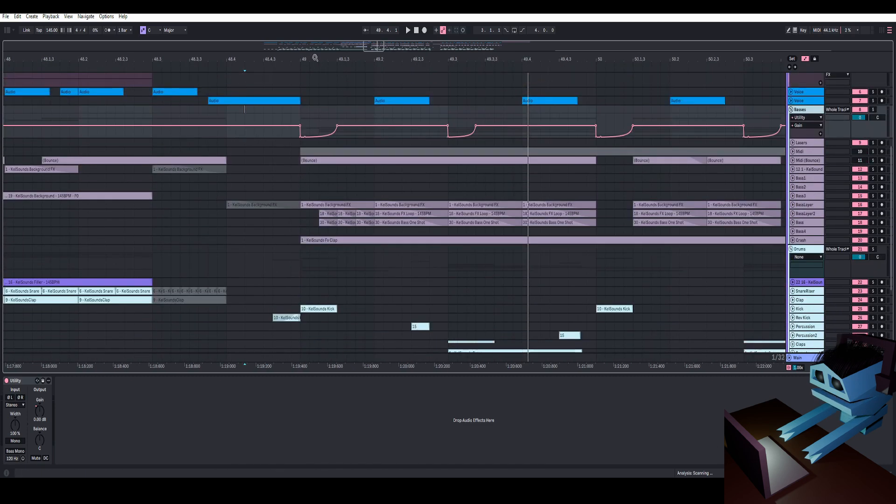
{"action": "left_click_drag", "start_coordinate": [315, 58], "coordinate": [365, 119]}
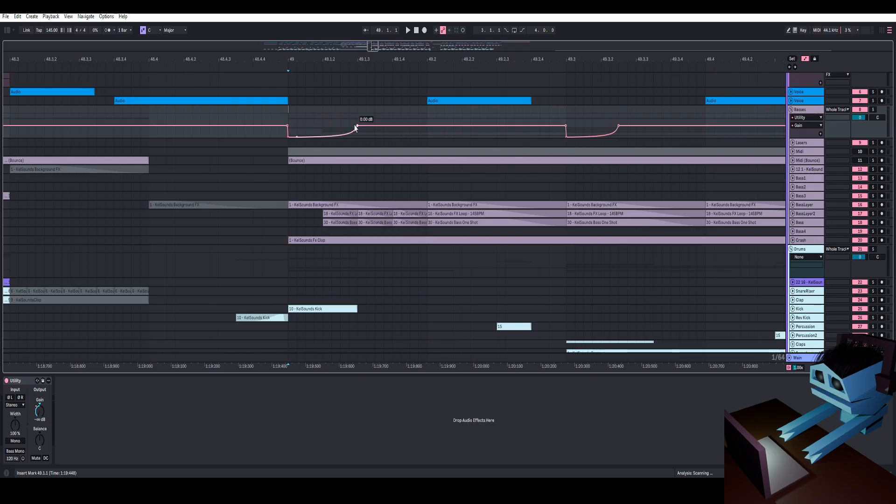
{"action": "scroll", "coordinate": [358, 196], "scroll_direction": "down", "scroll_amount": 6}
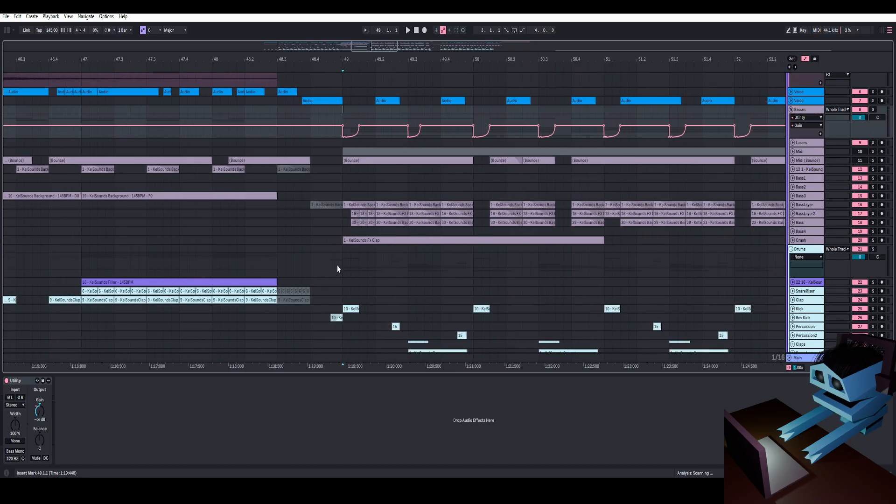
{"action": "scroll", "coordinate": [338, 271], "scroll_direction": "down", "scroll_amount": 3}
{"action": "scroll", "coordinate": [367, 316], "scroll_direction": "down", "scroll_amount": 3}
{"action": "scroll", "coordinate": [367, 304], "scroll_direction": "up", "scroll_amount": 8}
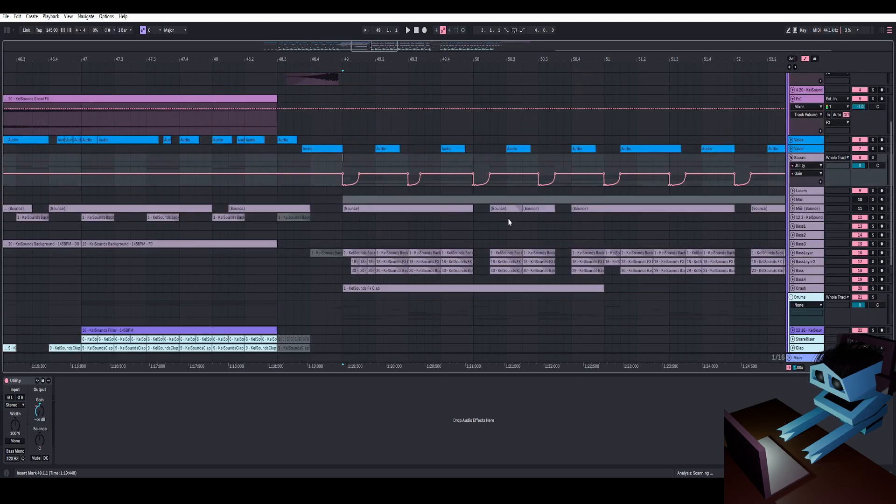
Search the plug-ins for "comp", add kHs Compactor to the Basses group and switch off the group's Utility.
{"action": "left_click", "coordinate": [819, 160]}
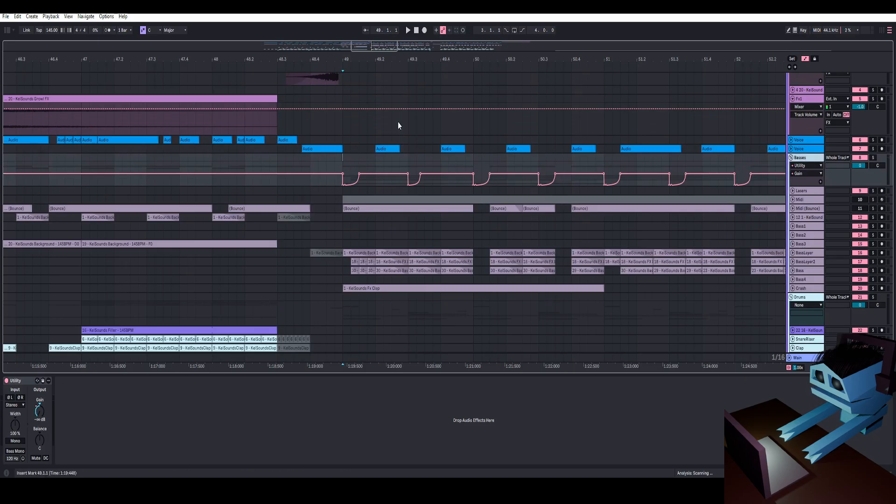
{"action": "left_click", "coordinate": [7, 30]}
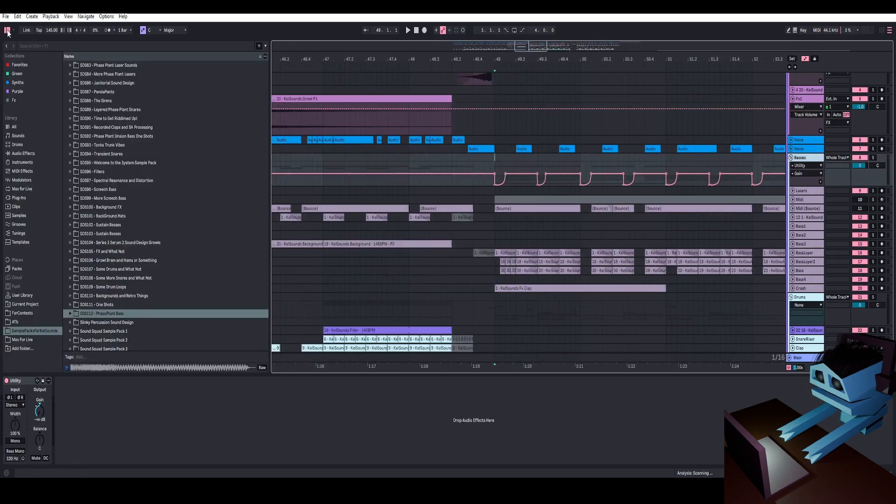
{"action": "left_click", "coordinate": [17, 197]}
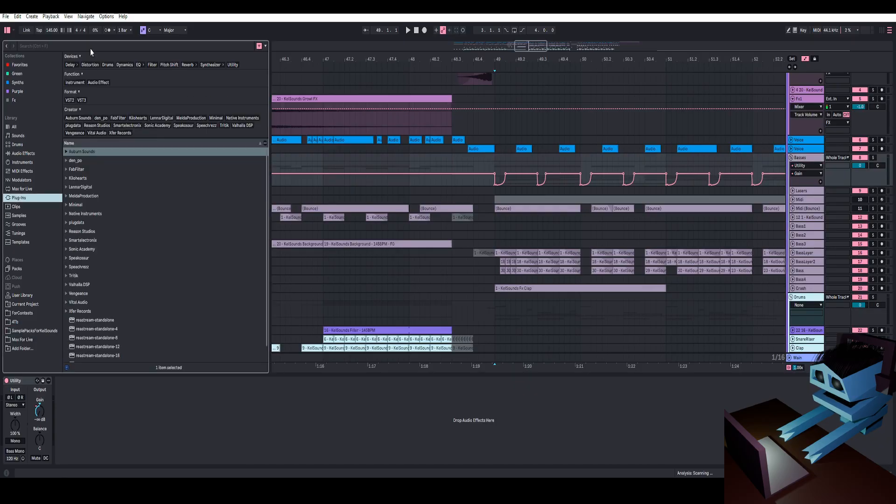
{"action": "left_click", "coordinate": [91, 47]}
{"action": "type", "text": "comp"}
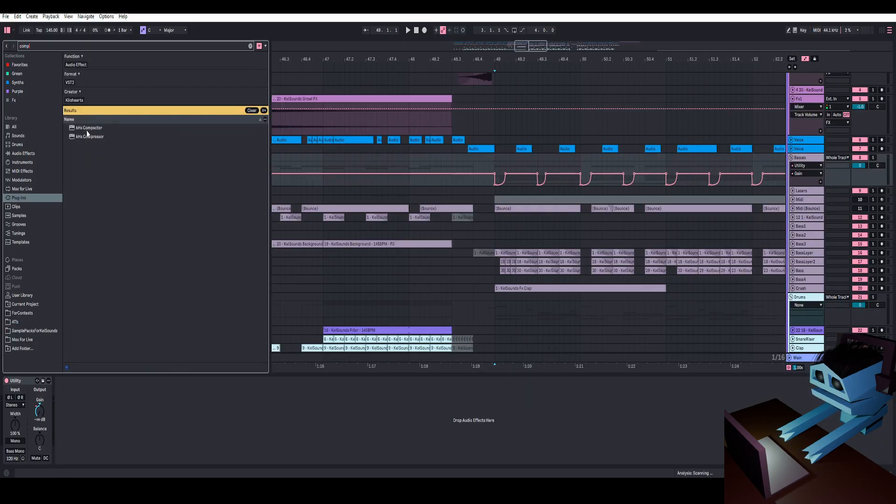
{"action": "left_click", "coordinate": [85, 127]}
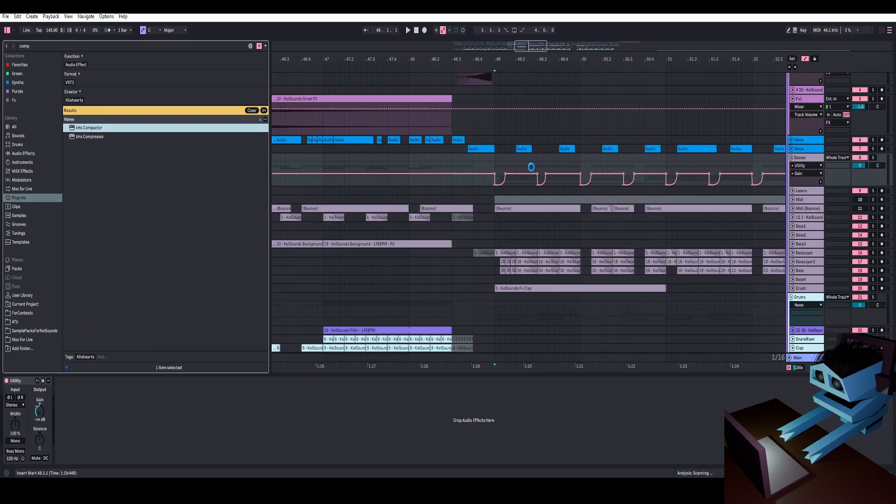
{"action": "key", "text": "Return"}
{"action": "left_click", "coordinate": [6, 381]}
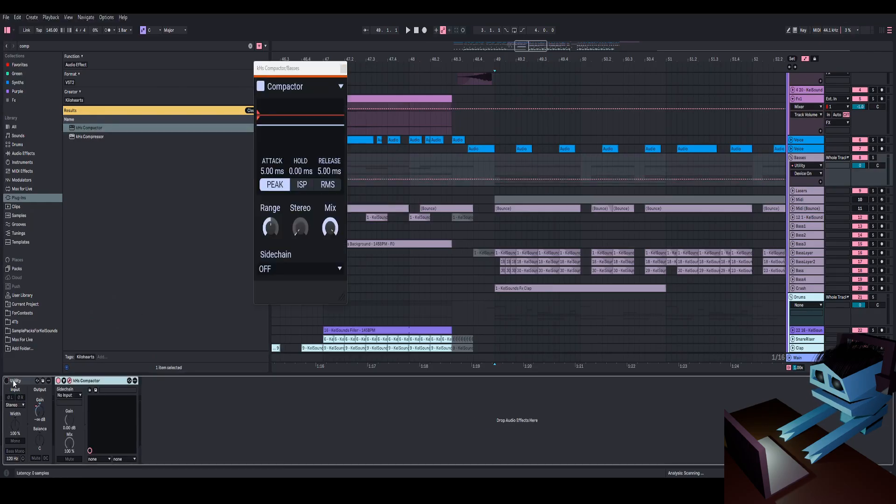
Route the Kick track into the Compactor's sidechain and set the plug-in's own sidechain source to INPUT 3+4.
{"action": "left_click", "coordinate": [68, 395]}
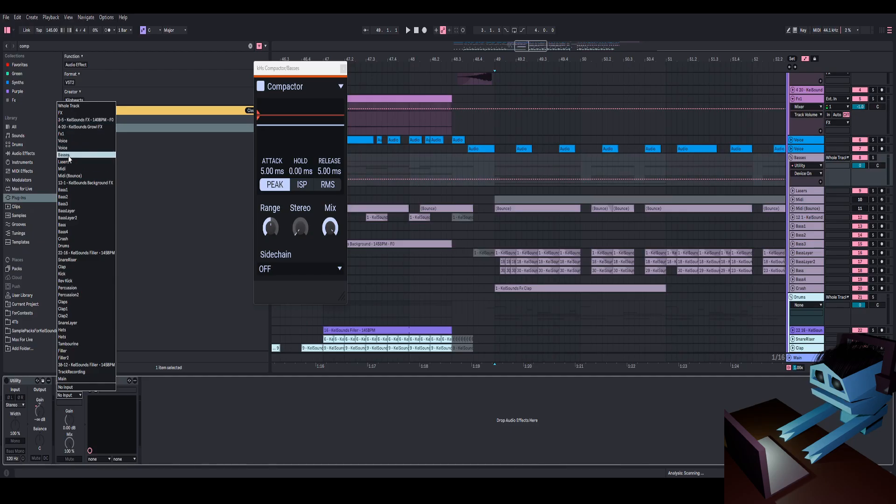
{"action": "left_click", "coordinate": [65, 274]}
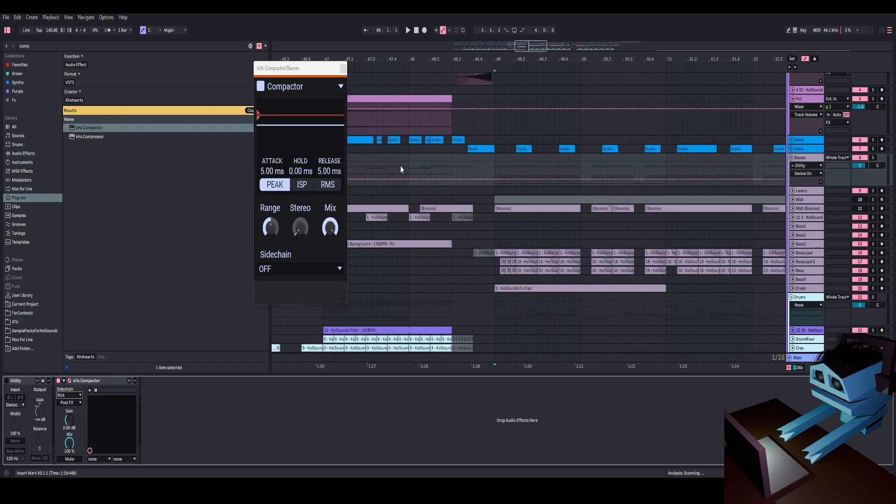
{"action": "left_click", "coordinate": [290, 270]}
{"action": "left_click", "coordinate": [292, 285]}
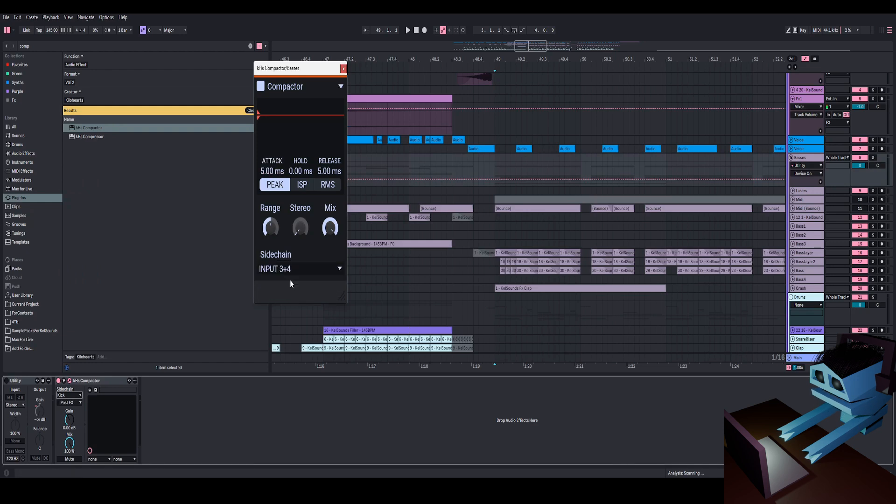
Play the section from just before bar 49 and check how the Compactor on the Basses group reacts to the kick.
{"action": "left_click", "coordinate": [343, 69]}
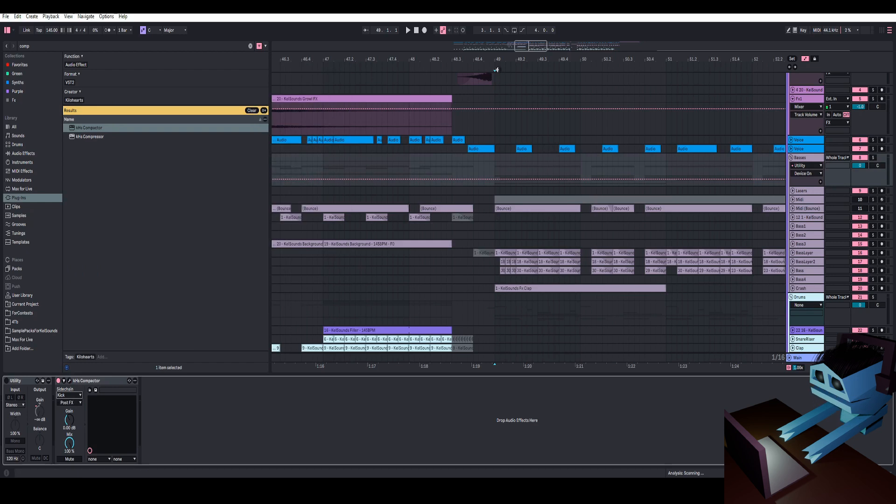
{"action": "left_click_drag", "start_coordinate": [499, 61], "coordinate": [329, 42]}
{"action": "scroll", "coordinate": [358, 251], "scroll_direction": "down", "scroll_amount": 2}
{"action": "left_click", "coordinate": [323, 262]}
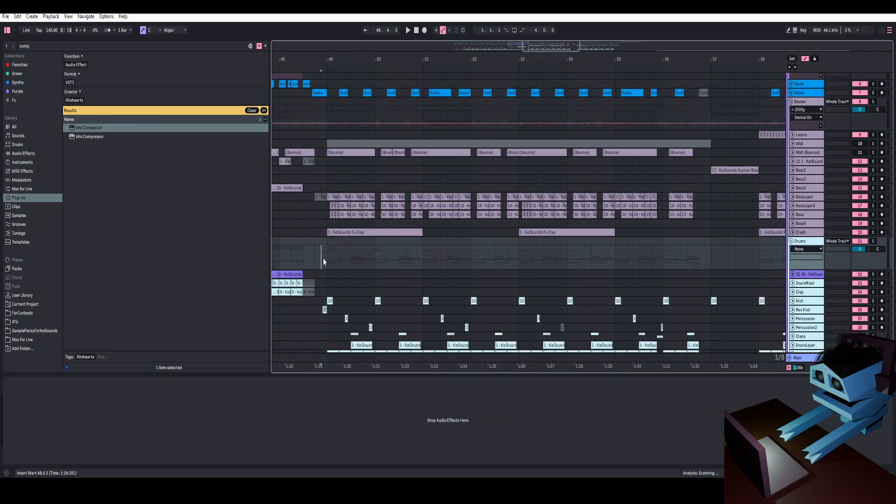
{"action": "left_click", "coordinate": [315, 143]}
{"action": "key", "text": "space"}
{"action": "scroll", "coordinate": [339, 158], "scroll_direction": "up", "scroll_amount": 1}
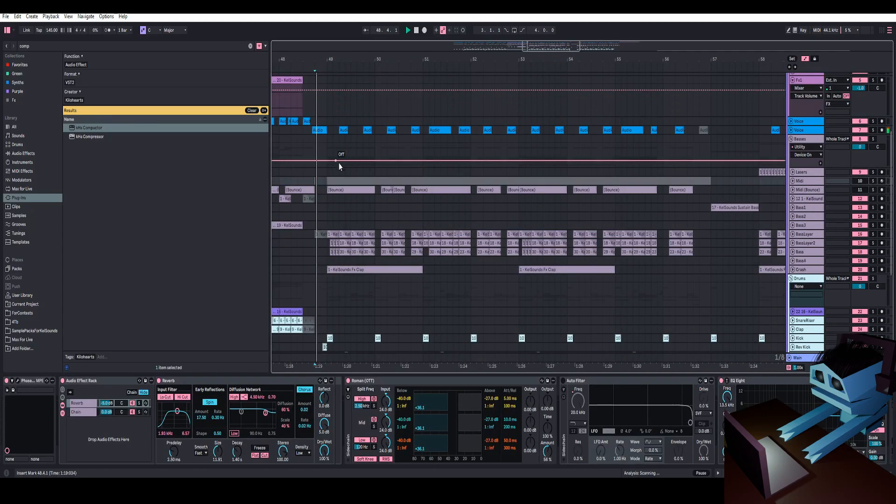
{"action": "left_click", "coordinate": [804, 144]}
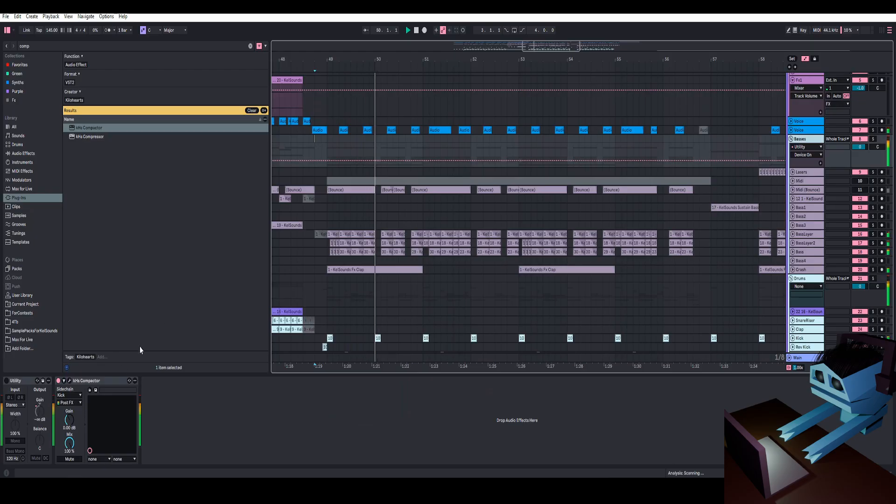
{"action": "left_click", "coordinate": [69, 381]}
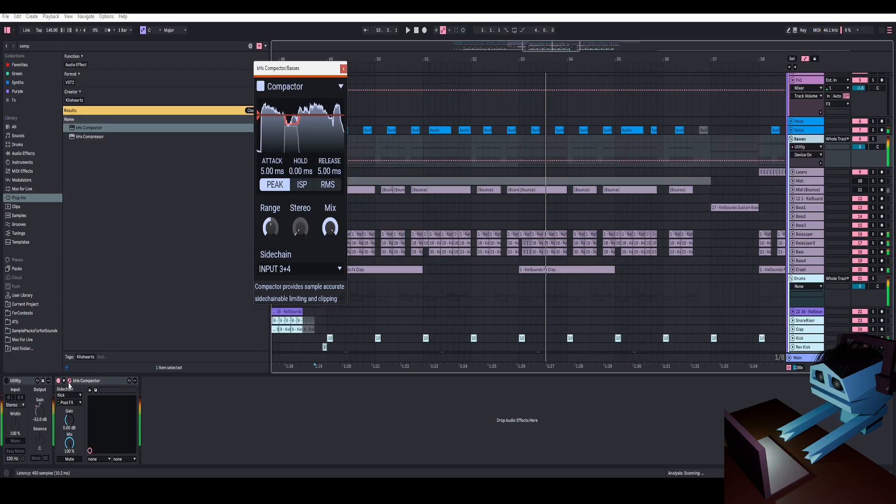
{"action": "key", "text": "space"}
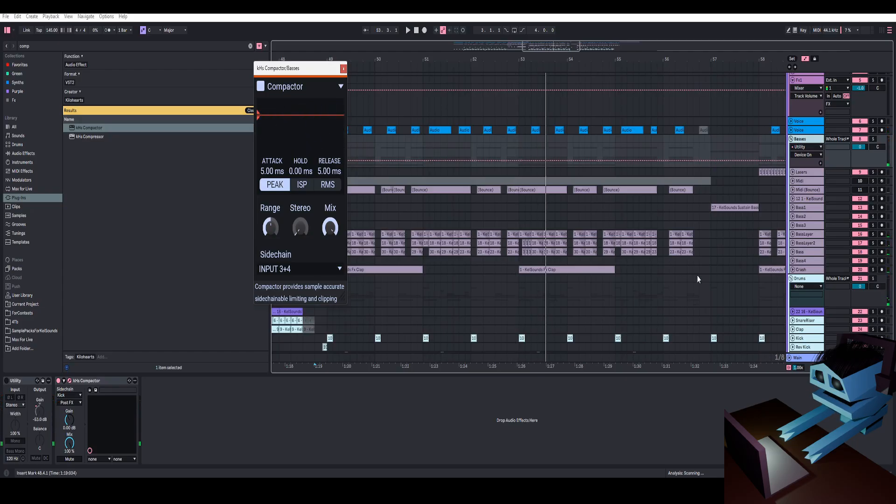
Replay the section and shorten the Compactor's attack to 0.59 ms and its release to 0.65 ms.
{"action": "scroll", "coordinate": [766, 260], "scroll_direction": "down", "scroll_amount": 5}
{"action": "key", "text": "space"}
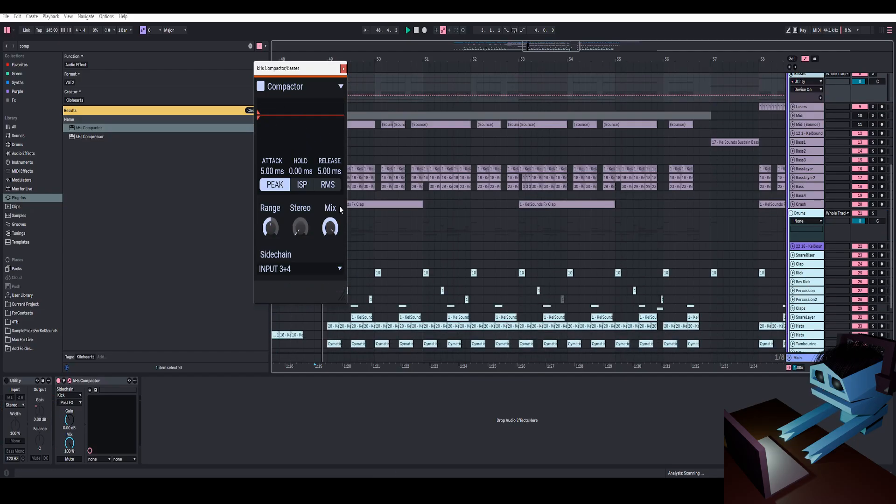
{"action": "left_click_drag", "start_coordinate": [270, 227], "coordinate": [271, 180]}
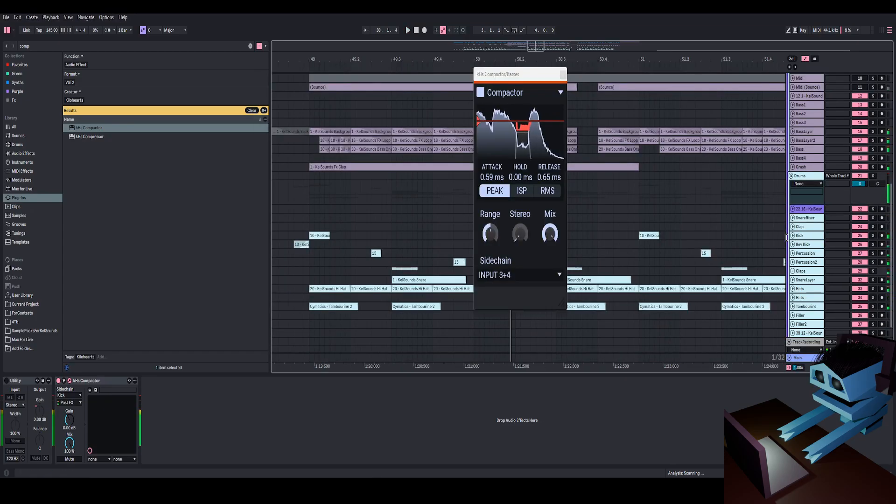
Unfold the Kick track, switch off its Snap Heap and replay the section from just before bar 49.
{"action": "left_click", "coordinate": [793, 236]}
{"action": "left_click", "coordinate": [800, 236]}
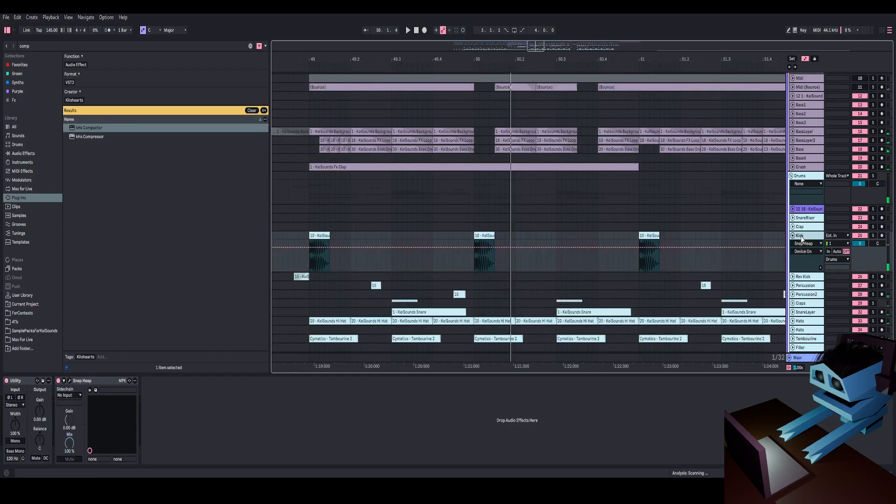
{"action": "left_click", "coordinate": [58, 381]}
{"action": "key", "text": "space"}
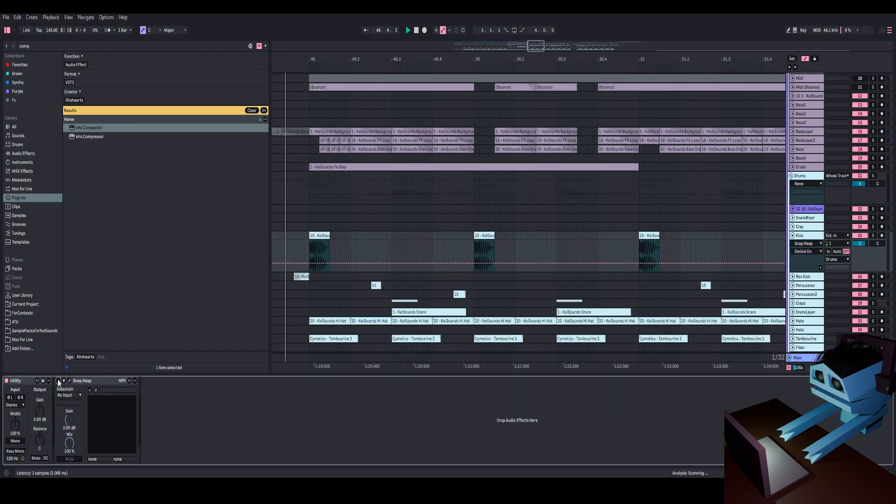
Watch the Compactor's gain reduction on the Basses group during playback and set its release to 0.50 ms.
{"action": "scroll", "coordinate": [681, 235], "scroll_direction": "up", "scroll_amount": 4}
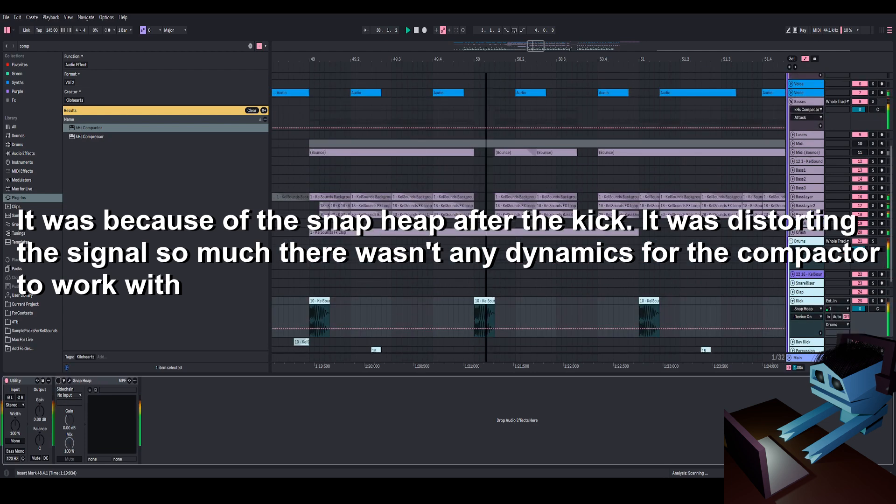
{"action": "scroll", "coordinate": [680, 235], "scroll_direction": "up", "scroll_amount": 1}
{"action": "scroll", "coordinate": [681, 235], "scroll_direction": "up", "scroll_amount": 1}
{"action": "left_click", "coordinate": [806, 139]}
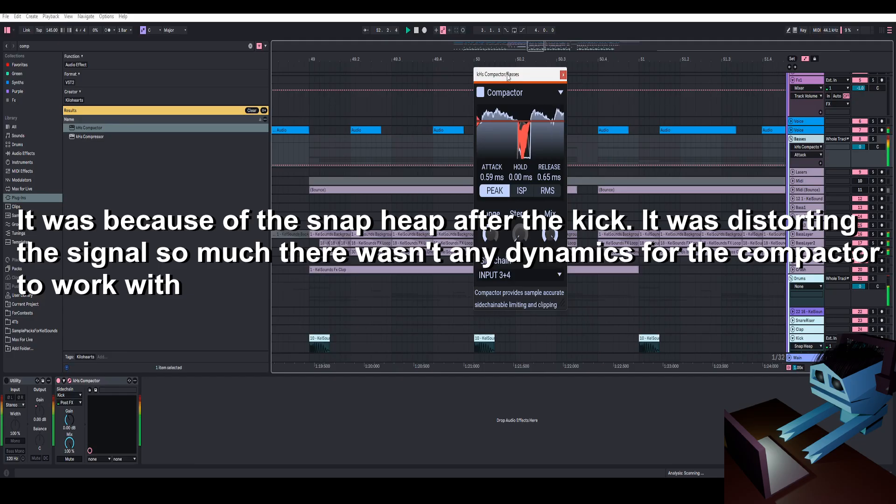
{"action": "mouse_move", "coordinate": [553, 181]}
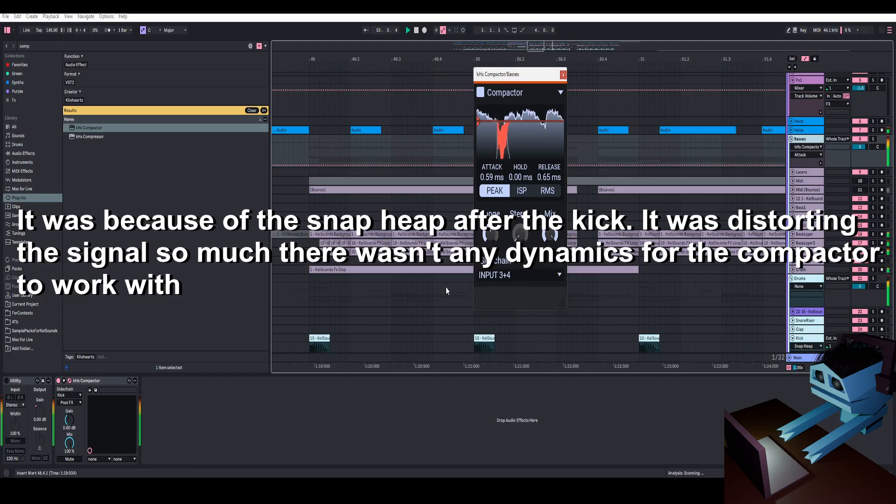
{"action": "key", "text": "space"}
{"action": "key", "text": "space"}
{"action": "left_click_drag", "start_coordinate": [554, 181], "coordinate": [553, 166]}
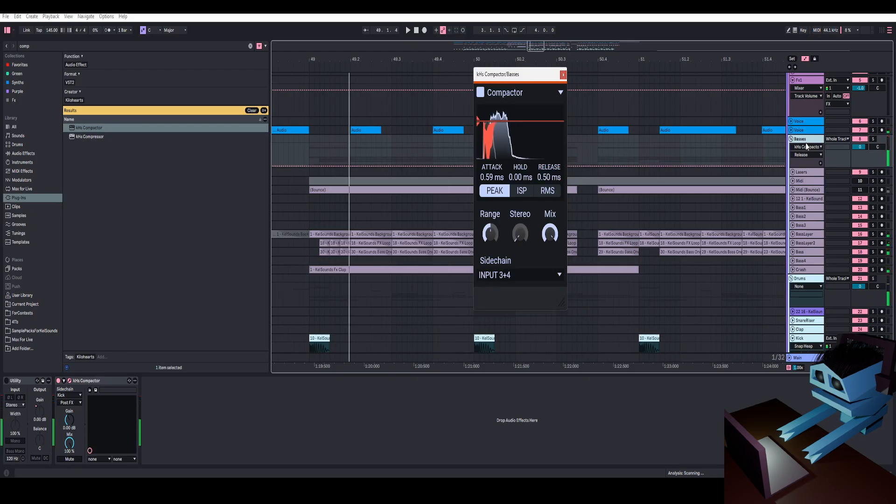
Switch the Utility on the Basses group back on and delete kHs Compactor from the group.
{"action": "left_click", "coordinate": [59, 381]}
{"action": "left_click", "coordinate": [16, 382]}
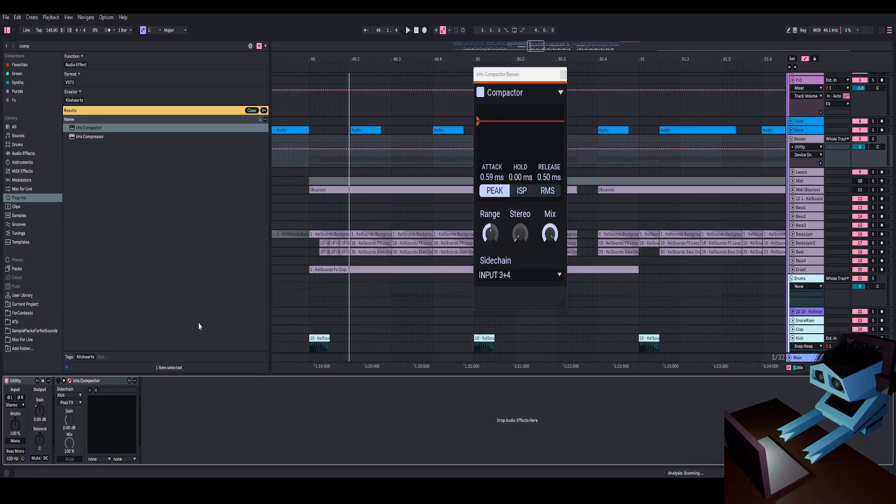
{"action": "left_click", "coordinate": [99, 381]}
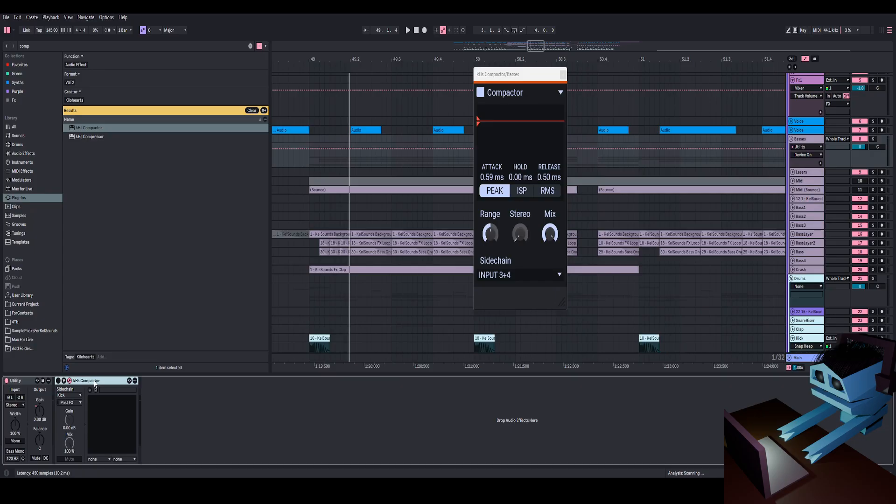
{"action": "key", "text": "Delete"}
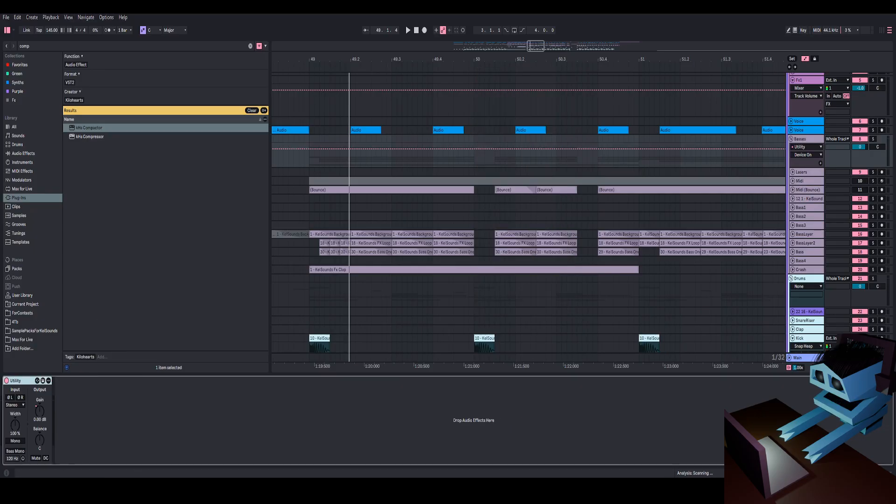
Hide the device view and the browser, then place the insert marker at bar 49 in the wider arrangement.
{"action": "left_click", "coordinate": [890, 473]}
{"action": "left_click", "coordinate": [7, 31]}
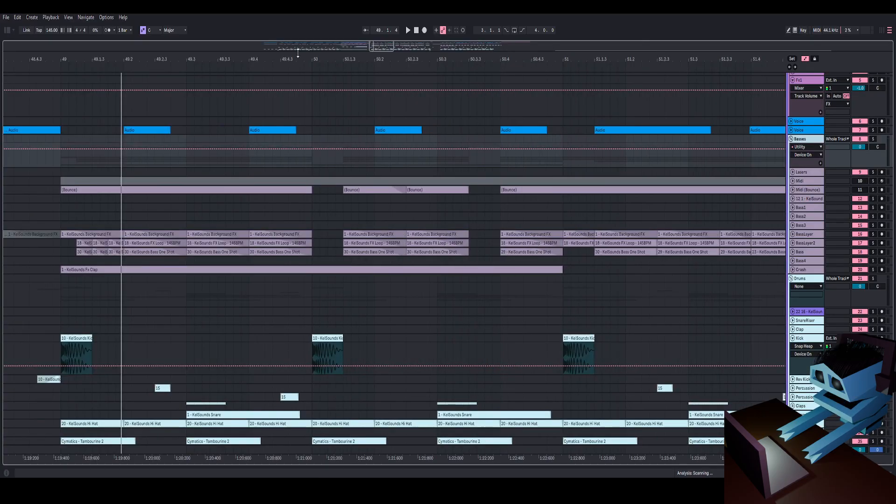
{"action": "left_click_drag", "start_coordinate": [369, 58], "coordinate": [413, 21]}
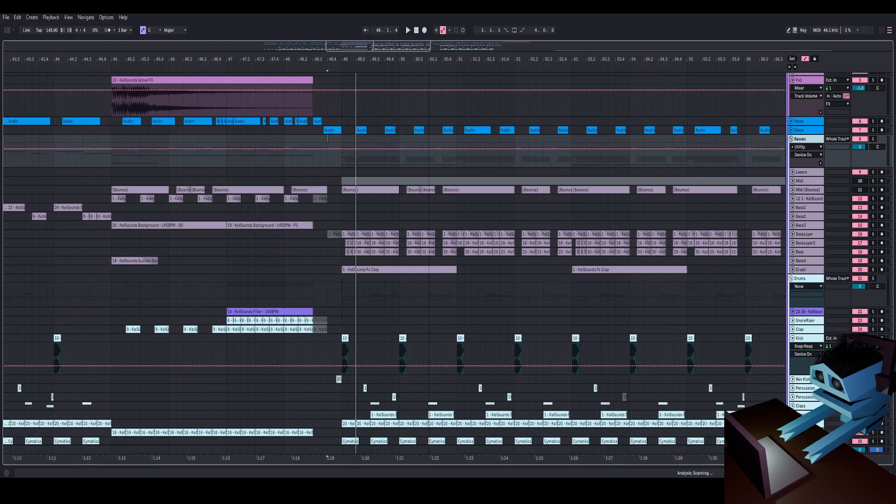
{"action": "left_click", "coordinate": [341, 312]}
{"action": "scroll", "coordinate": [365, 307], "scroll_direction": "down", "scroll_amount": 5}
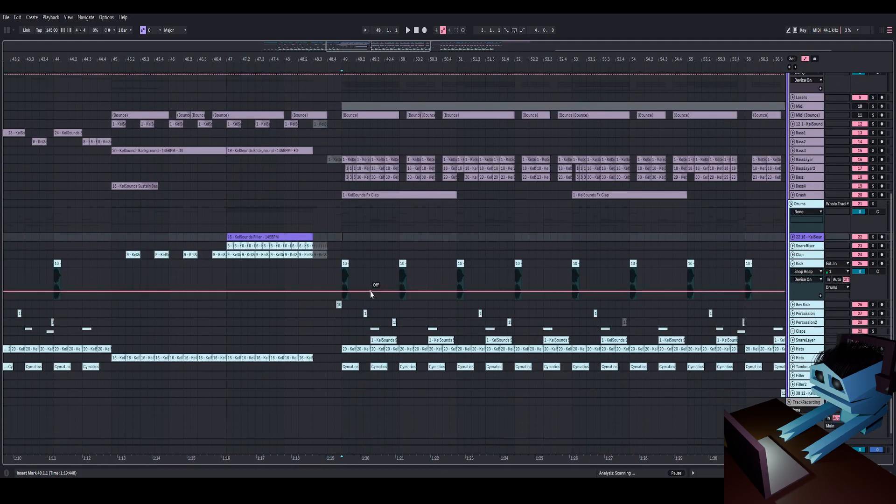
{"action": "scroll", "coordinate": [376, 236], "scroll_direction": "up", "scroll_amount": 2}
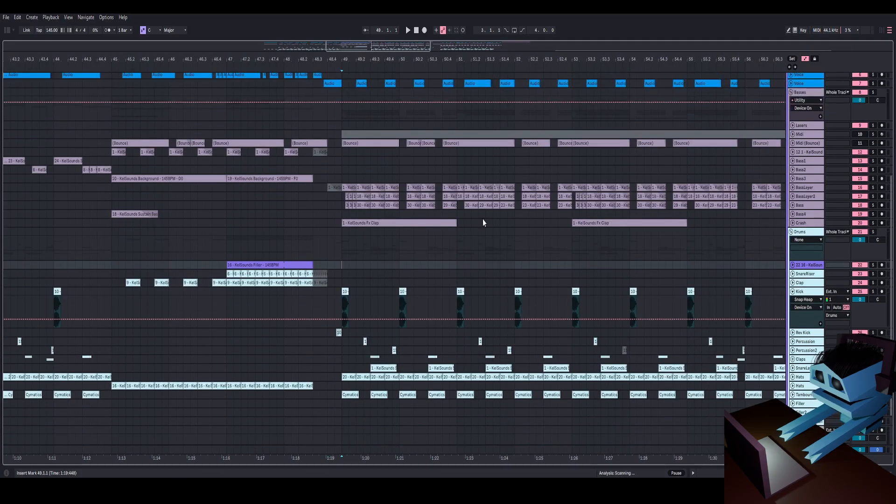
Fold the Kick track, the Drums and Basses groups and the expanded tracks inside the FX group.
{"action": "left_click", "coordinate": [793, 293]}
{"action": "left_click", "coordinate": [792, 232]}
{"action": "scroll", "coordinate": [782, 201], "scroll_direction": "up", "scroll_amount": 2}
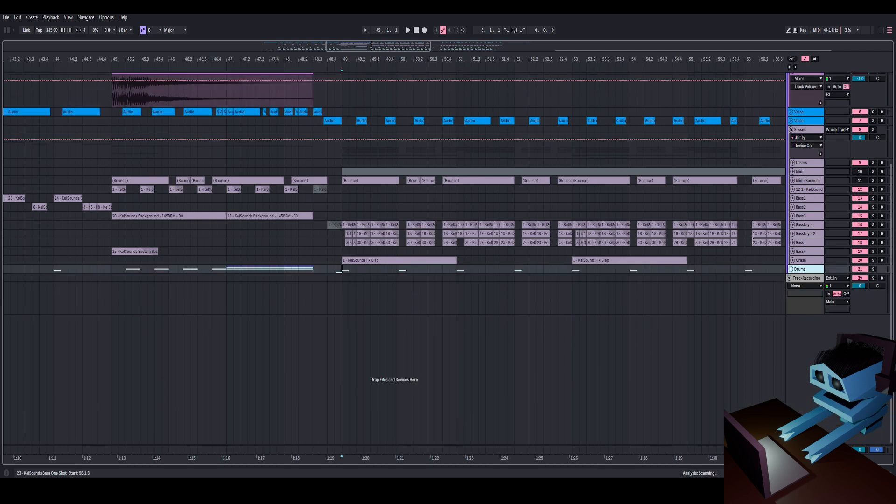
{"action": "left_click", "coordinate": [791, 130]}
{"action": "scroll", "coordinate": [517, 149], "scroll_direction": "down", "scroll_amount": 5}
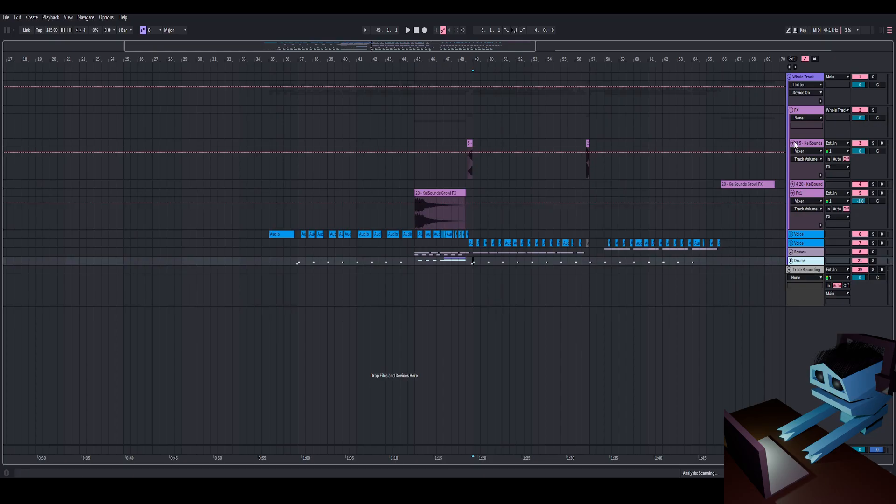
{"action": "left_click", "coordinate": [794, 144]}
{"action": "left_click", "coordinate": [794, 162]}
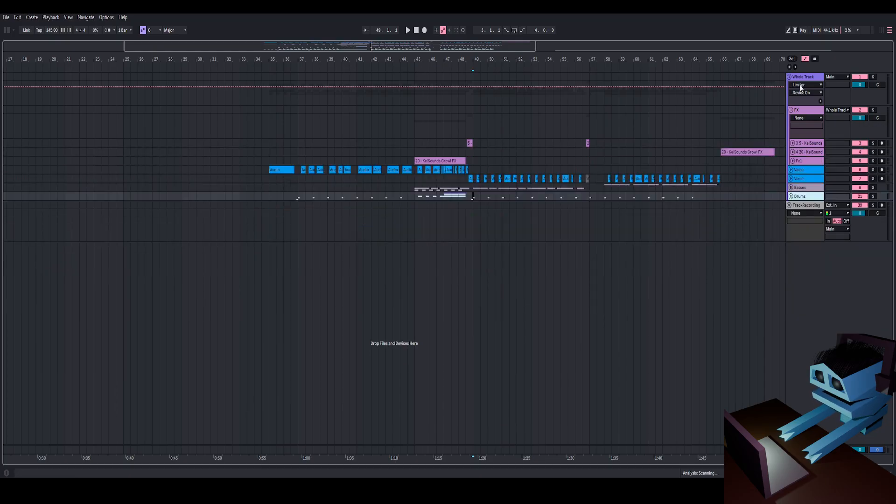
Display the Whole Track group's device chain and examine its Utility alongside the full arrangement.
{"action": "left_click", "coordinate": [806, 95]}
{"action": "key", "text": "shift+Tab"}
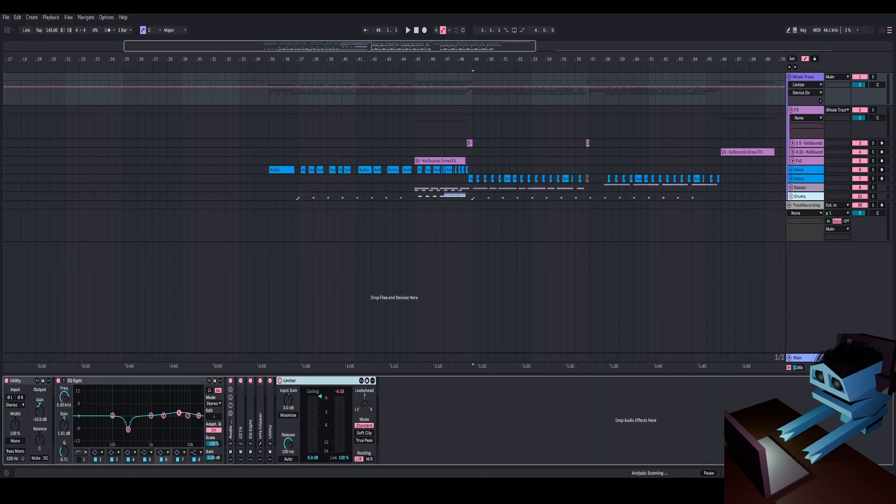
{"action": "left_click", "coordinate": [807, 80]}
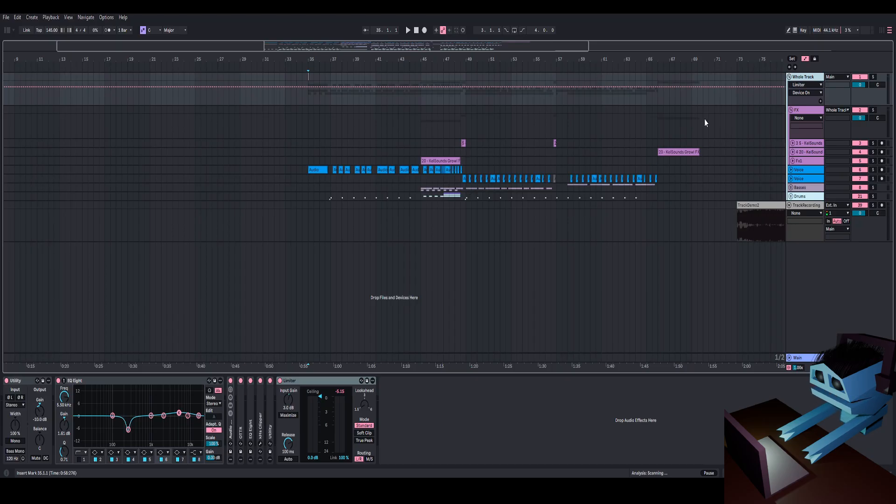
{"action": "left_click", "coordinate": [22, 383]}
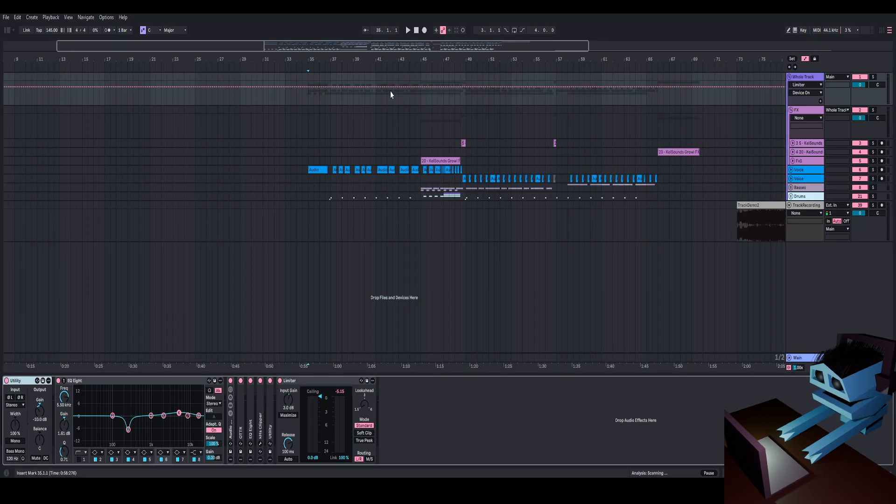
{"action": "mouse_move", "coordinate": [390, 59]}
{"action": "left_mouse_down"}
{"action": "mouse_move", "coordinate": [392, 68]}
{"action": "mouse_move", "coordinate": [393, 43]}
{"action": "left_mouse_up"}
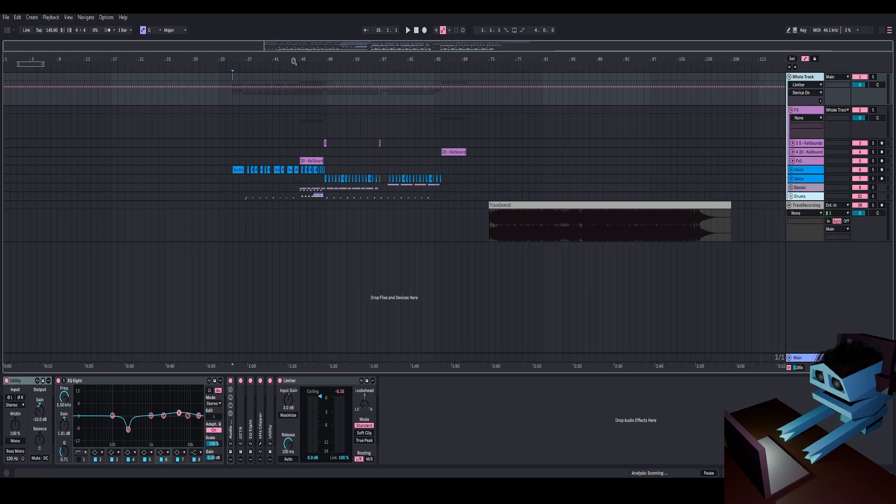
{"action": "left_click_drag", "start_coordinate": [294, 61], "coordinate": [423, 64]}
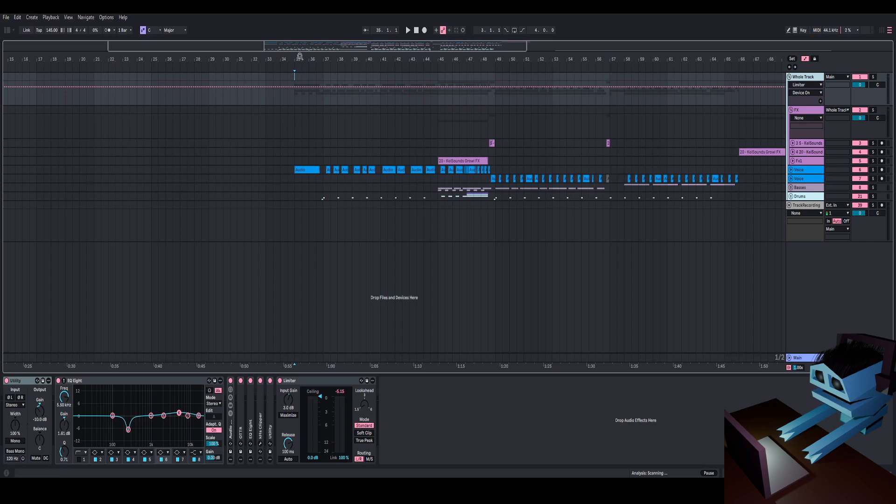
{"action": "left_click_drag", "start_coordinate": [300, 56], "coordinate": [302, 56]}
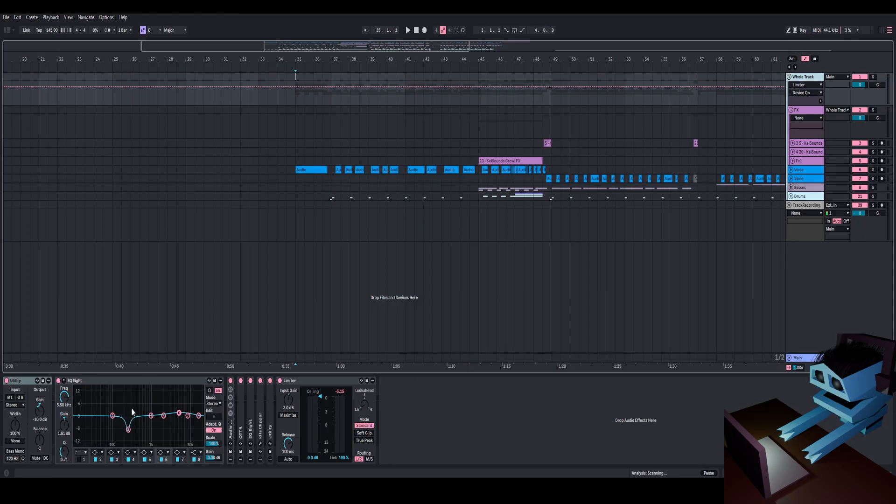
Inspect the Whole Track EQ Eight's 250 Hz cut and the Compressor chain inside its Audio Effect Rack.
{"action": "left_click_drag", "start_coordinate": [116, 439], "coordinate": [127, 437]}
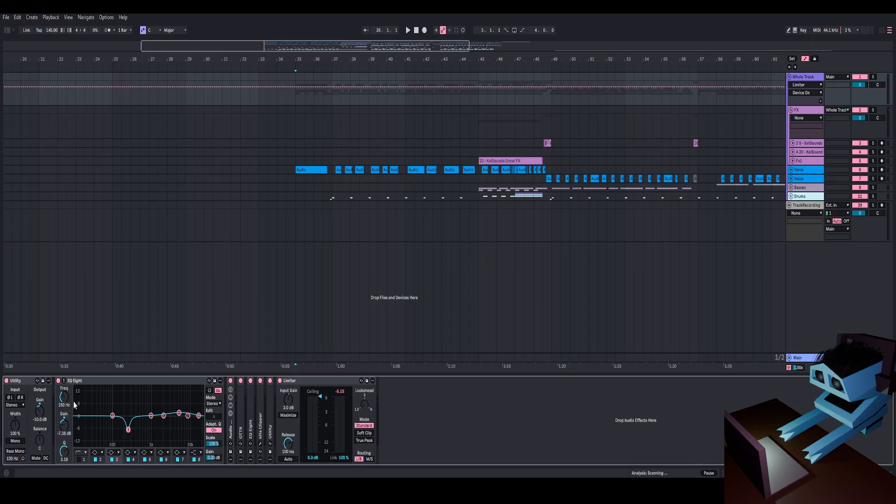
{"action": "left_click", "coordinate": [231, 414]}
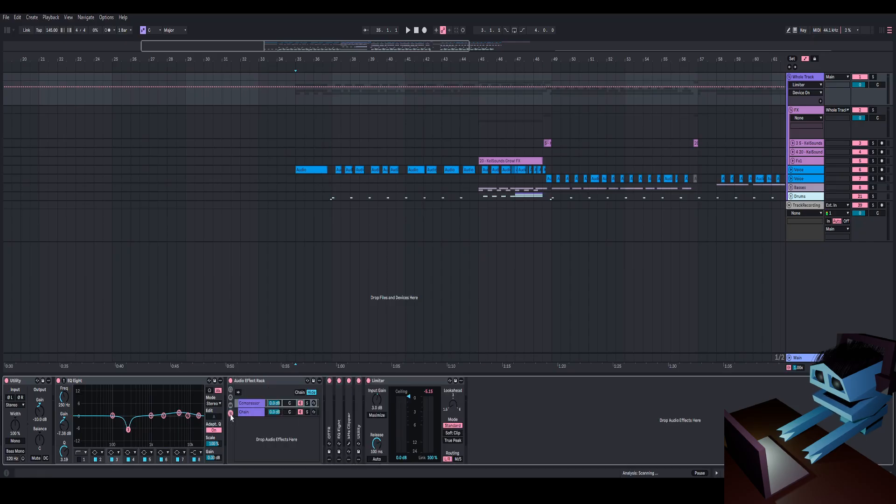
{"action": "left_click_drag", "start_coordinate": [171, 402], "coordinate": [182, 412]}
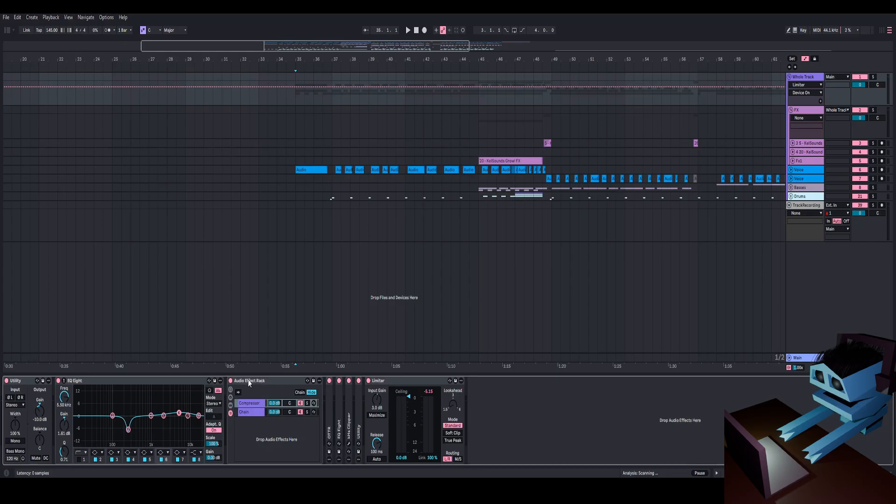
{"action": "left_click", "coordinate": [250, 404]}
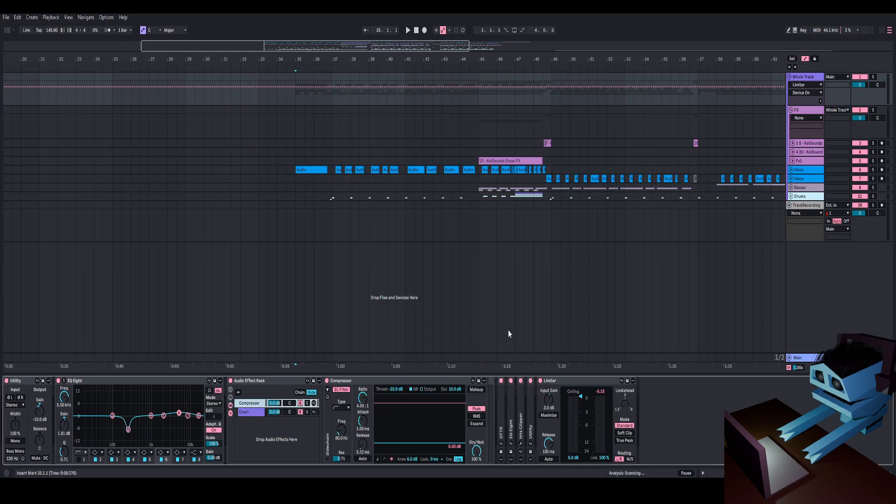
{"action": "left_click", "coordinate": [332, 143]}
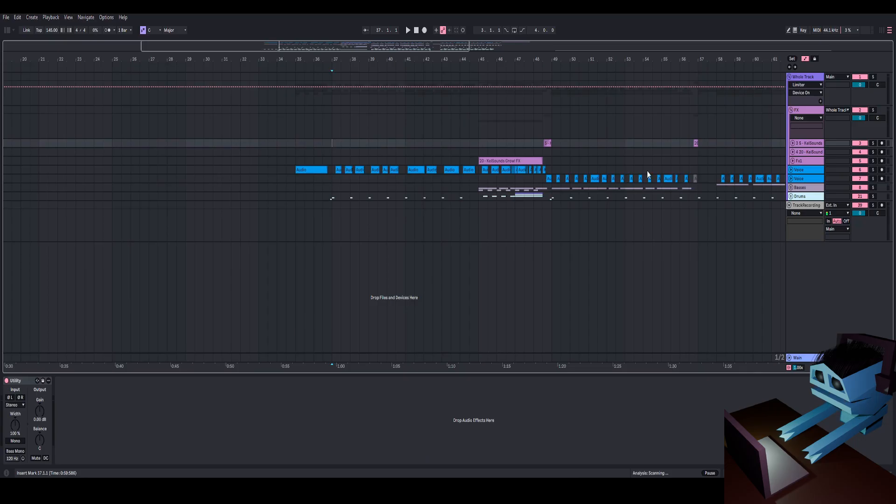
Compare playback from bar 37 with the Whole Track group's Audio Effect Rack bypassed and re-enabled.
{"action": "left_click", "coordinate": [811, 84]}
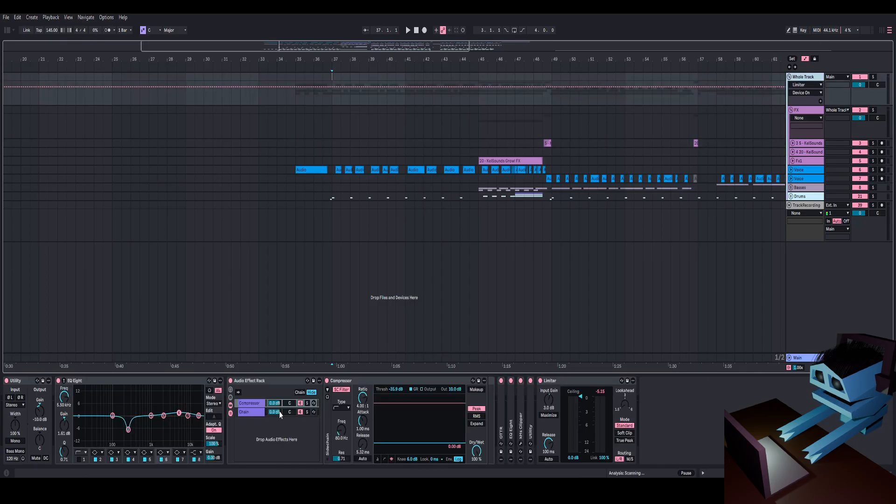
{"action": "left_click", "coordinate": [230, 381]}
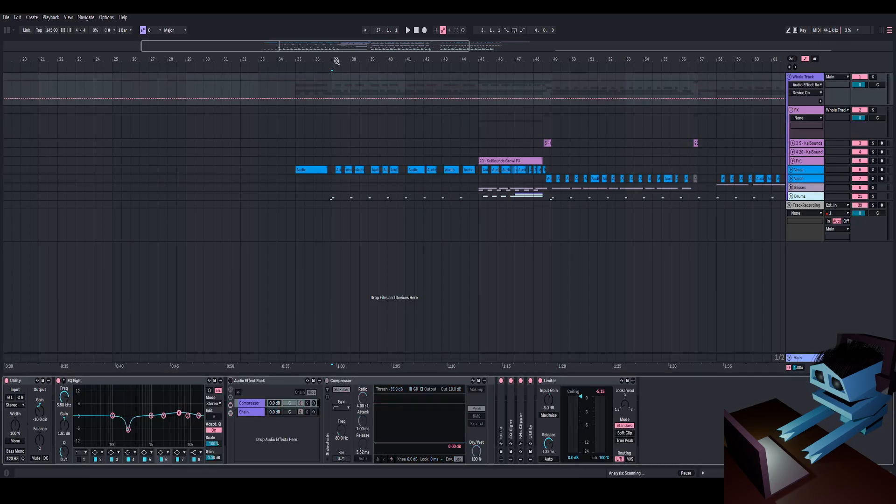
{"action": "left_click_drag", "start_coordinate": [337, 61], "coordinate": [336, 62]}
{"action": "left_click", "coordinate": [325, 136]}
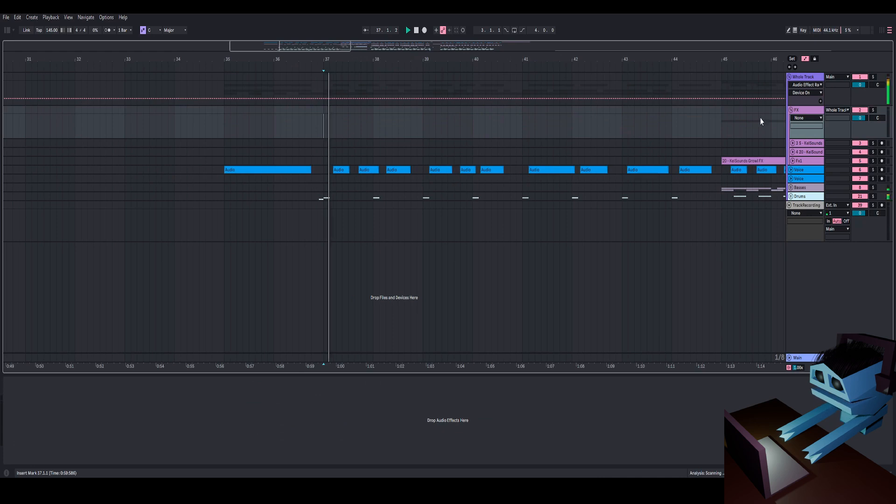
{"action": "left_click", "coordinate": [809, 77]}
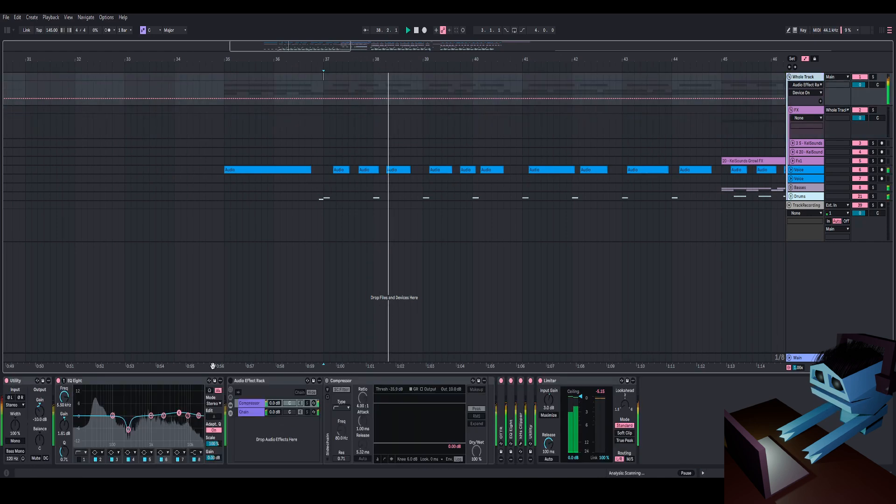
{"action": "left_click", "coordinate": [231, 382]}
{"action": "key", "text": "space"}
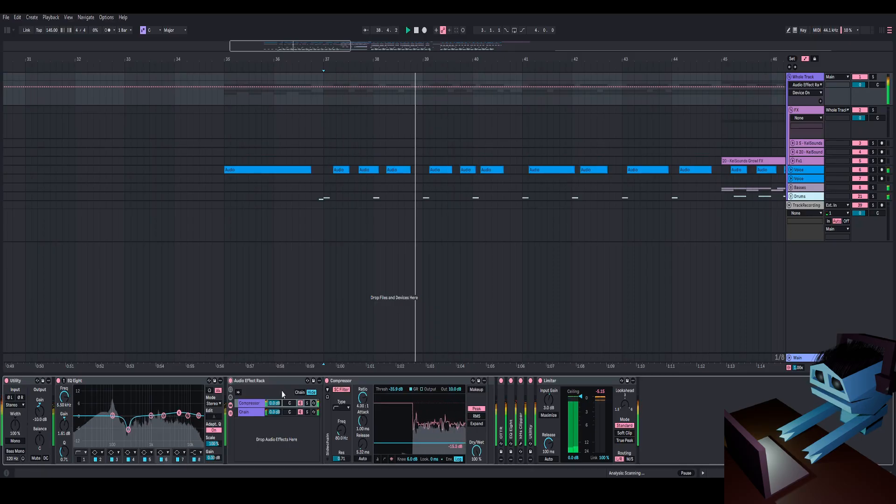
Audition the Compressor chain soloed inside the Whole Track group's Audio Effect Rack from bar 37.
{"action": "key", "text": "space"}
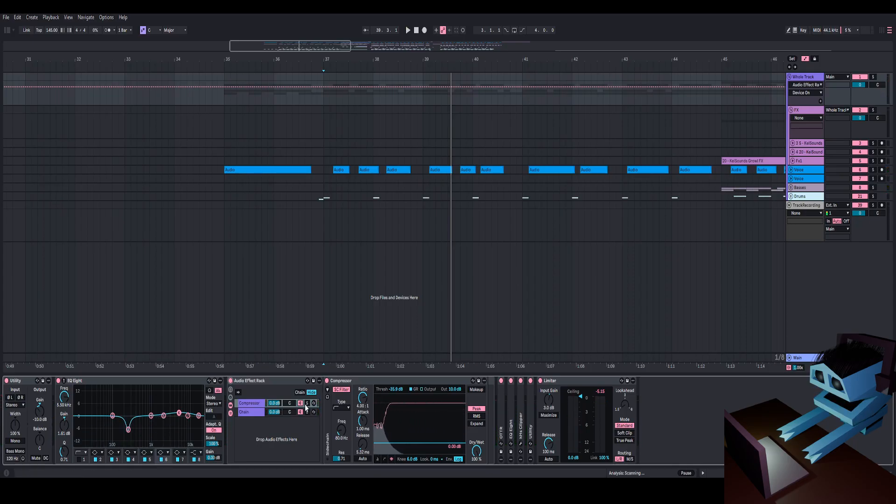
{"action": "key", "text": "space"}
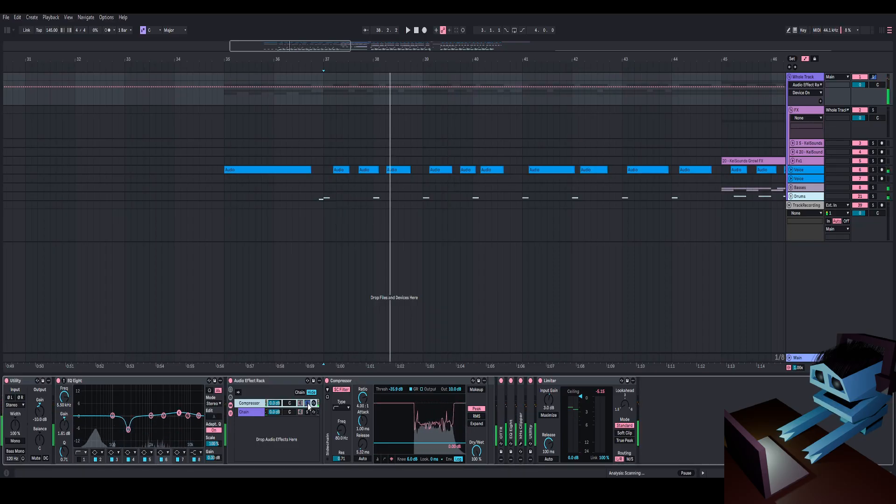
{"action": "key", "text": "space"}
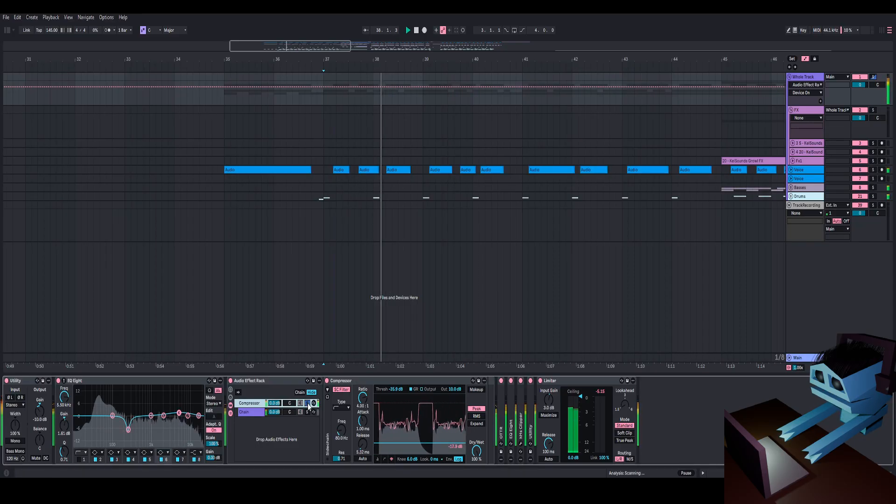
{"action": "key", "text": "space"}
{"action": "key", "text": "space"}
Try a shorter release on the rack's Compressor, undo it and replay the section with the Compressor chain unsoloed.
{"action": "mouse_move", "coordinate": [362, 445]}
{"action": "left_mouse_down"}
{"action": "mouse_move", "coordinate": [363, 462]}
{"action": "mouse_move", "coordinate": [362, 450]}
{"action": "left_mouse_up"}
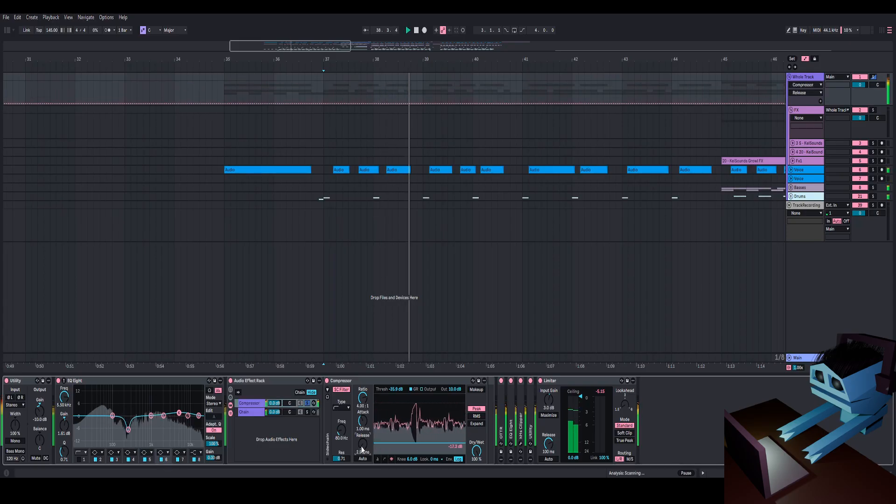
{"action": "key", "text": "ctrl+z"}
{"action": "key", "text": "space"}
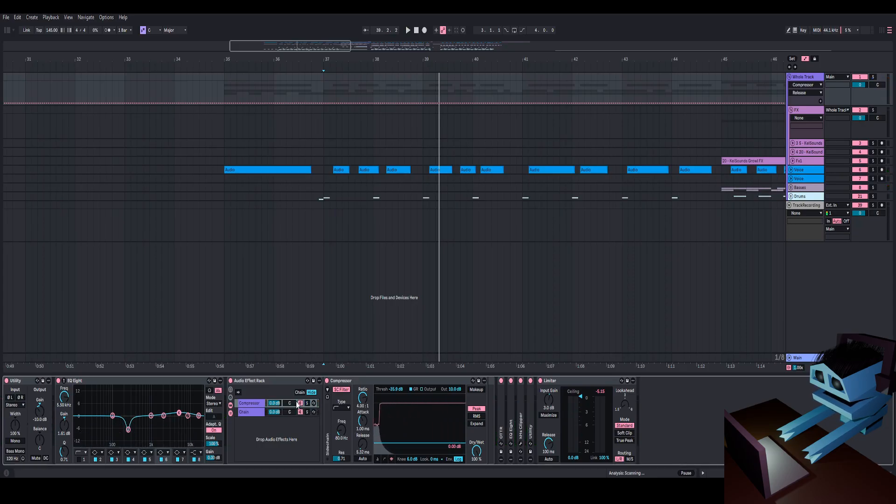
{"action": "key", "text": "space"}
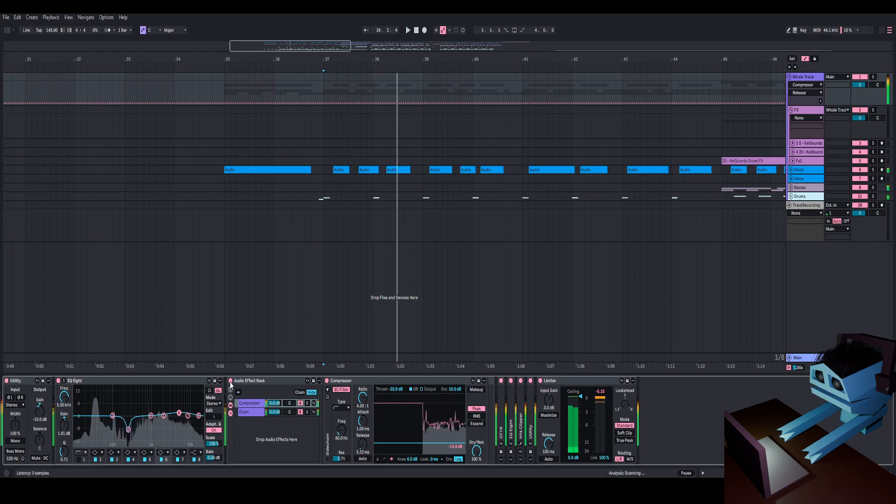
Fold the Audio Effect Rack, then expand OTTR to inspect its multiband settings and fold it again.
{"action": "left_click", "coordinate": [251, 382]}
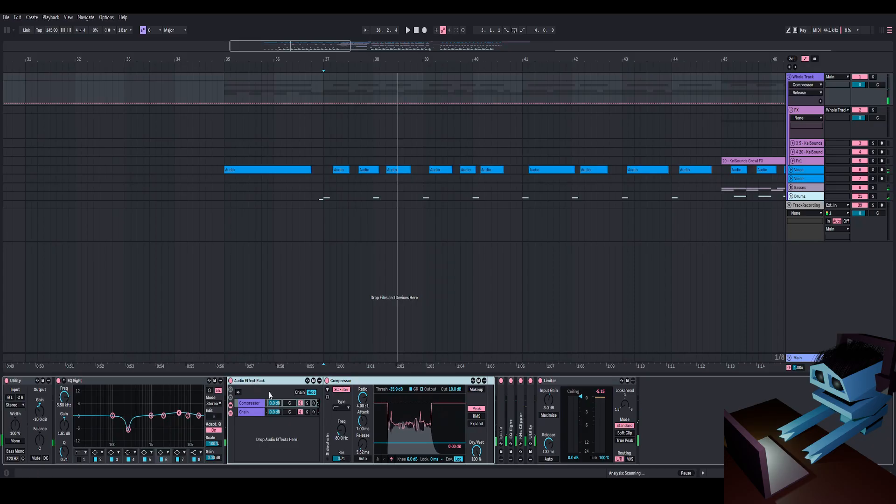
{"action": "double_click", "coordinate": [252, 382]}
{"action": "double_click", "coordinate": [241, 406]}
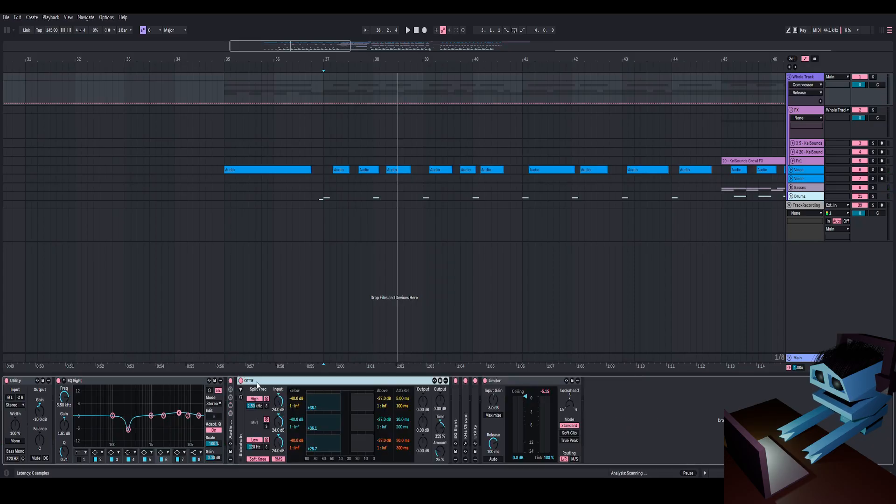
{"action": "double_click", "coordinate": [260, 382]}
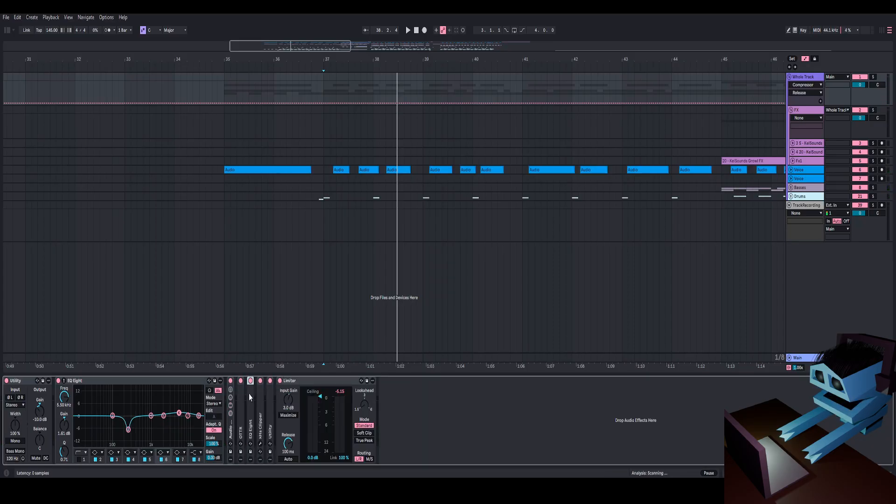
Expand the second EQ Eight after OTTR to examine its low-mid cut, then fold it again.
{"action": "double_click", "coordinate": [249, 395]}
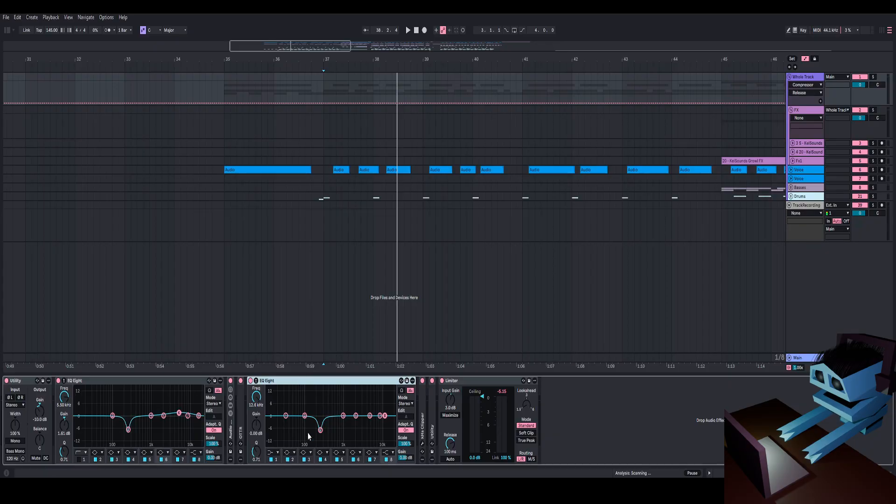
{"action": "left_click_drag", "start_coordinate": [309, 435], "coordinate": [333, 434]}
{"action": "double_click", "coordinate": [329, 379]}
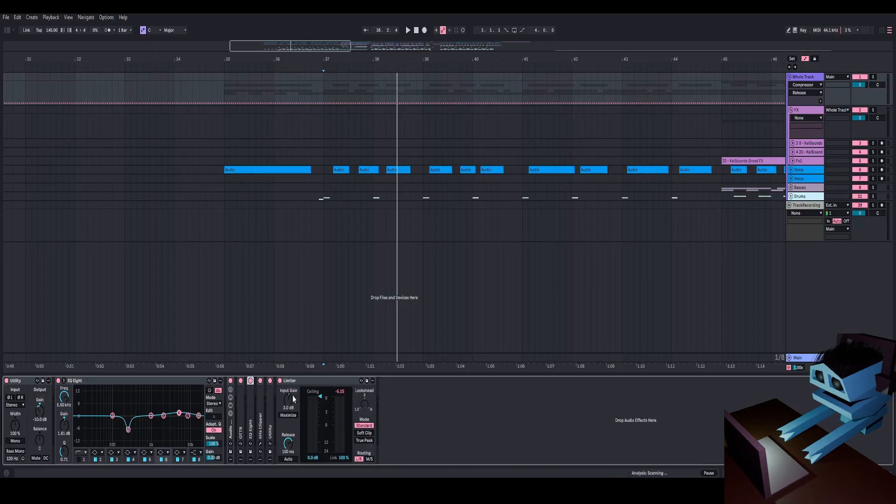
Expand kHs Clipper, open its plug-in window and examine the clipping display while playing from bar 37.
{"action": "double_click", "coordinate": [261, 394]}
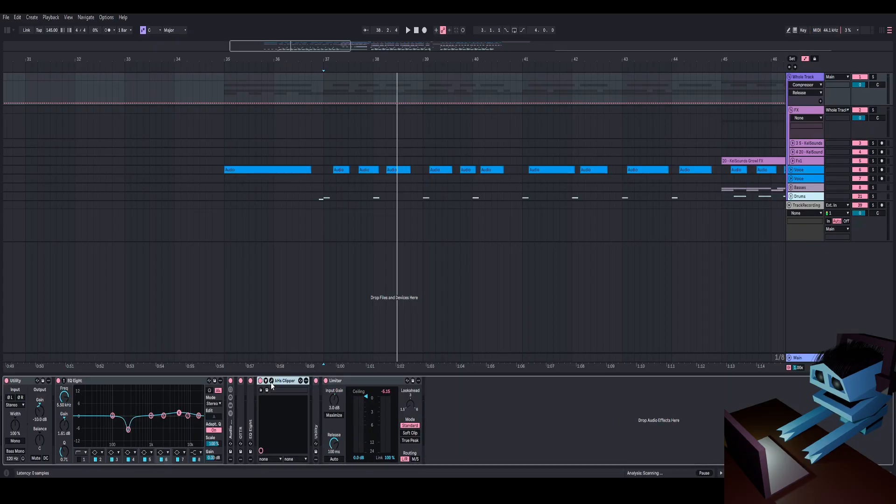
{"action": "left_click", "coordinate": [271, 381]}
{"action": "left_click_drag", "start_coordinate": [469, 154], "coordinate": [421, 136]}
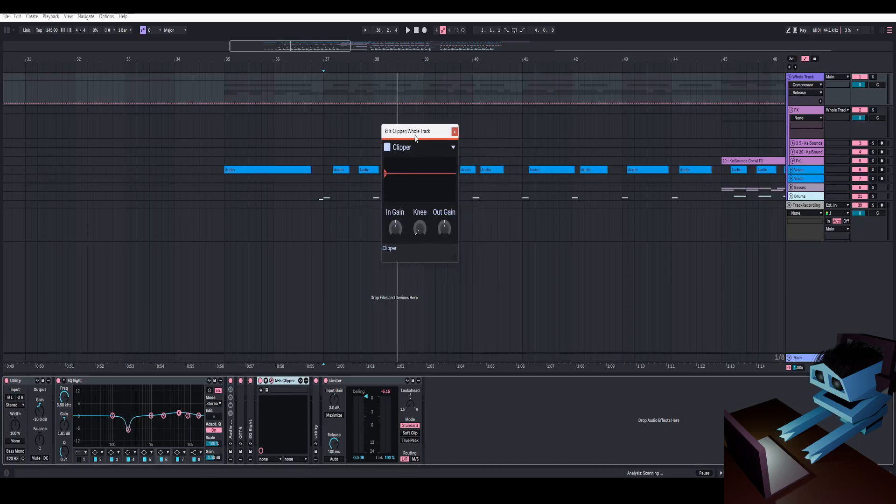
{"action": "key", "text": "space"}
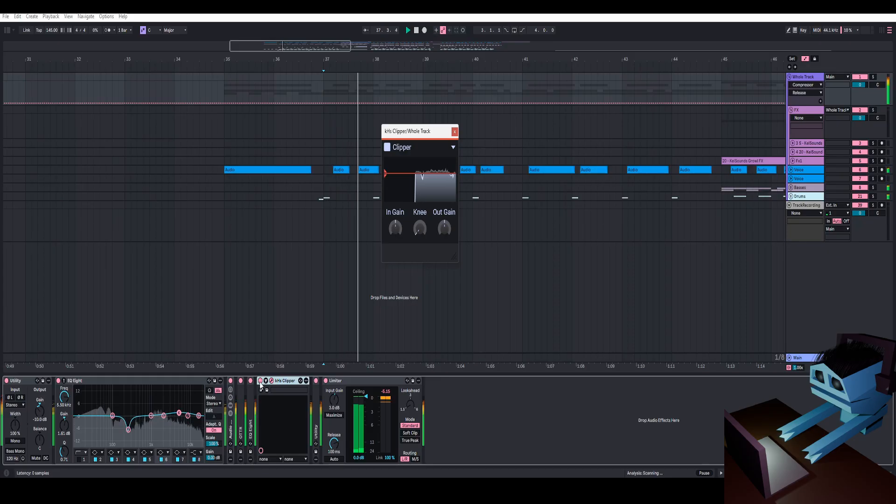
{"action": "key", "text": "space"}
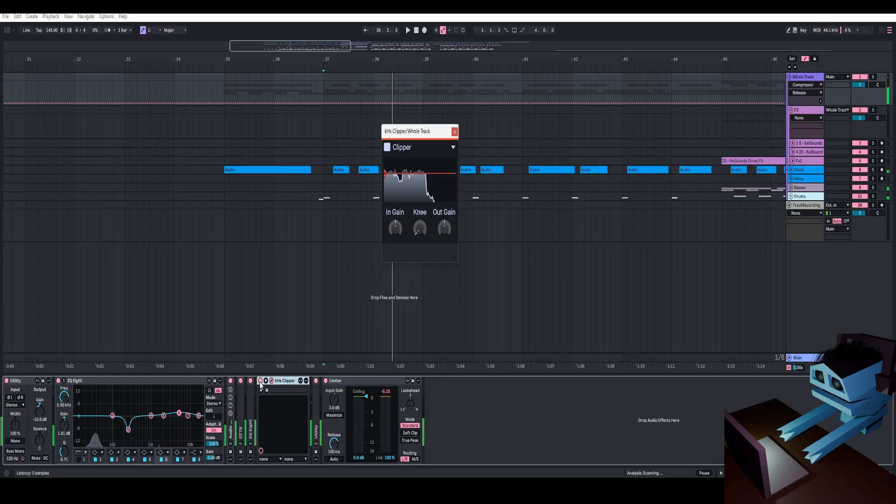
Compare playback from bar 37 with kHs Clipper bypassed and switched back on.
{"action": "key", "text": "space"}
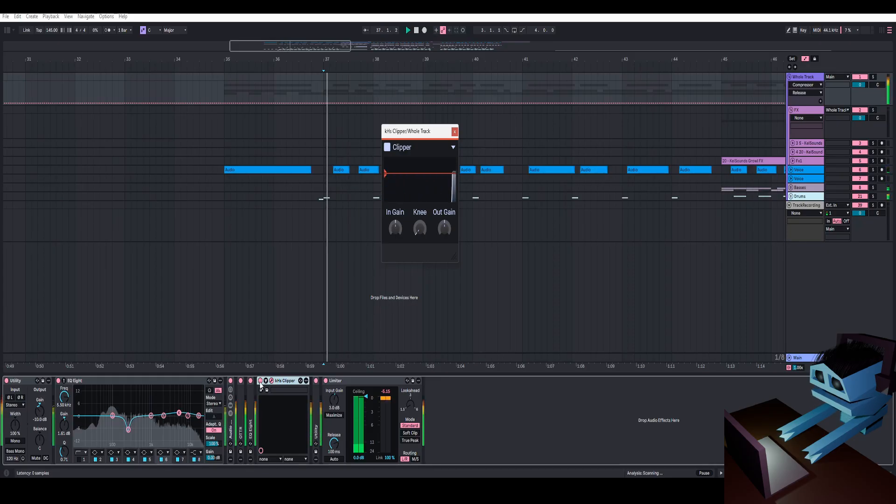
{"action": "left_click", "coordinate": [261, 382]}
{"action": "key", "text": "space"}
{"action": "key", "text": "space"}
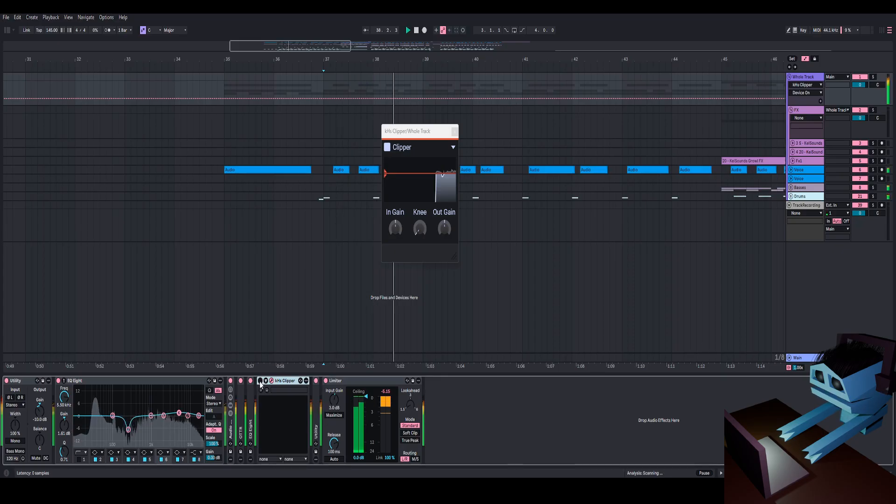
{"action": "left_click", "coordinate": [260, 381]}
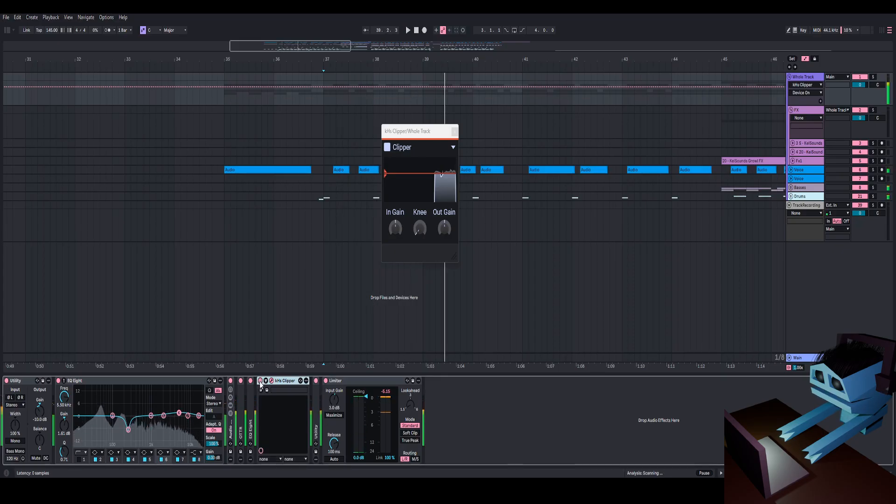
{"action": "key", "text": "space"}
{"action": "key", "text": "space"}
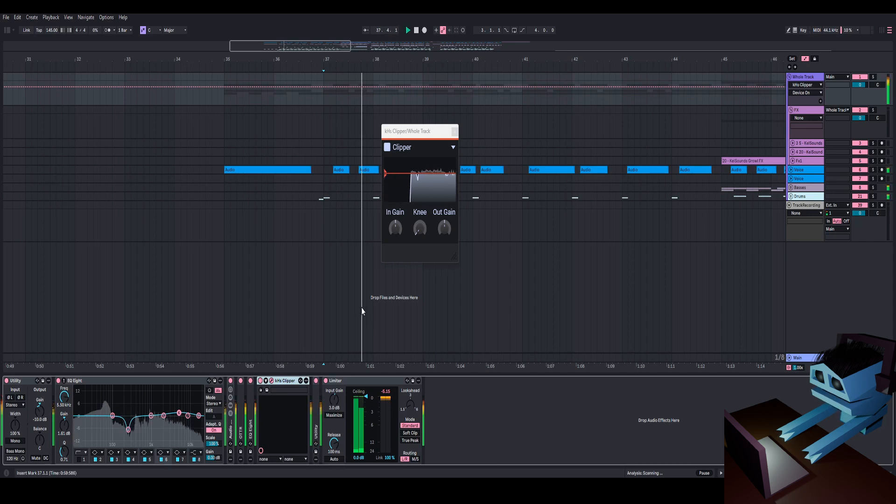
{"action": "key", "text": "space"}
Examine the Bass Mono setting of the Utility after kHs Clipper during playback, then fold both devices.
{"action": "double_click", "coordinate": [315, 396]}
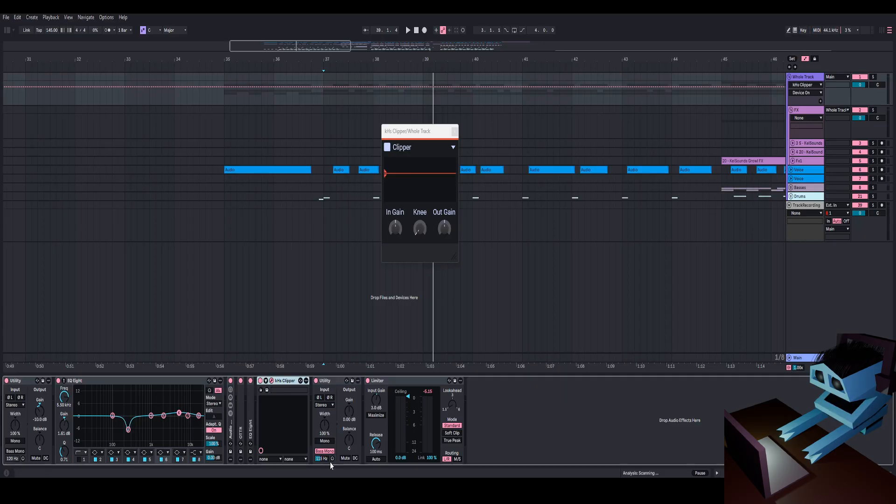
{"action": "key", "text": "space"}
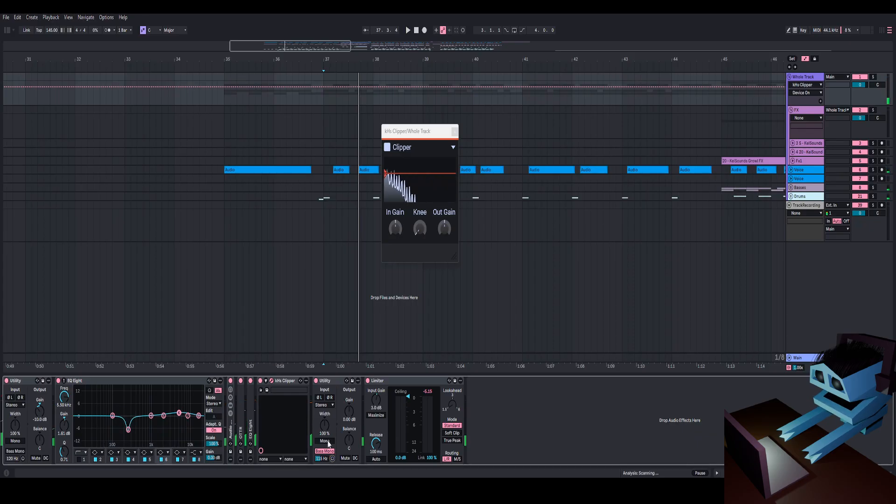
{"action": "double_click", "coordinate": [284, 383]}
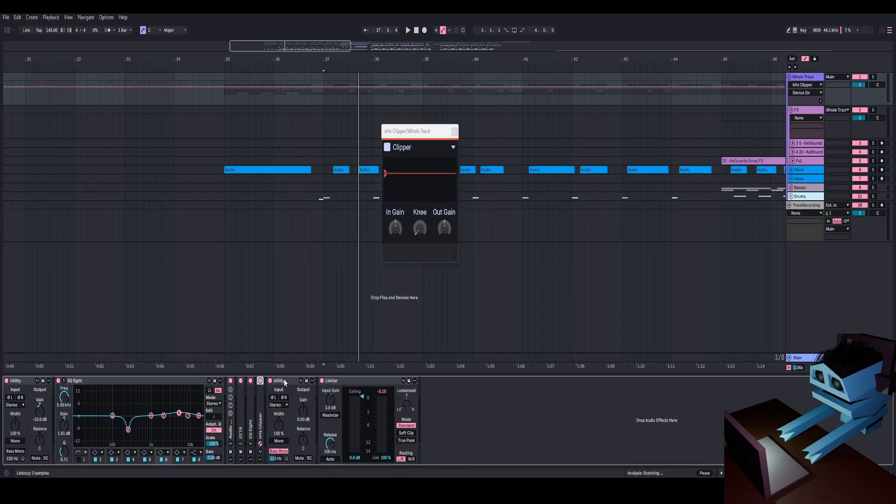
{"action": "double_click", "coordinate": [284, 382]}
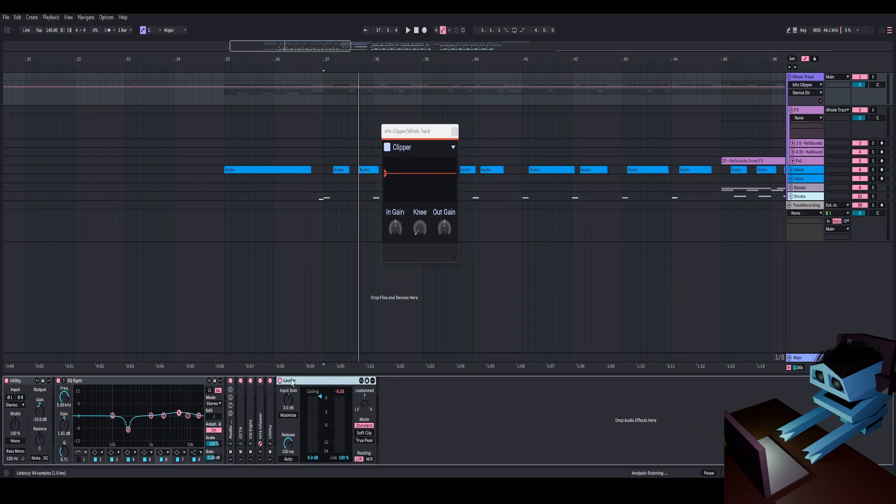
Compare playback from bar 37 with the Whole Track group's Limiter bypassed and re-enabled.
{"action": "key", "text": "space"}
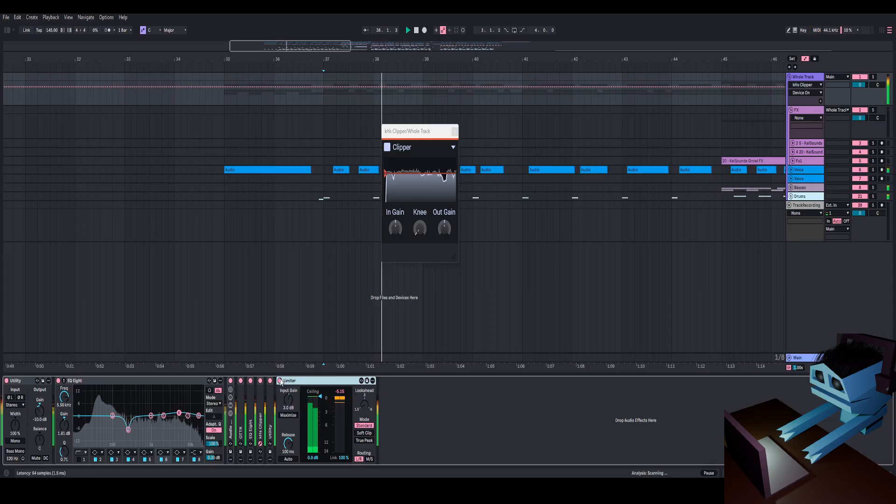
{"action": "left_click", "coordinate": [281, 382]}
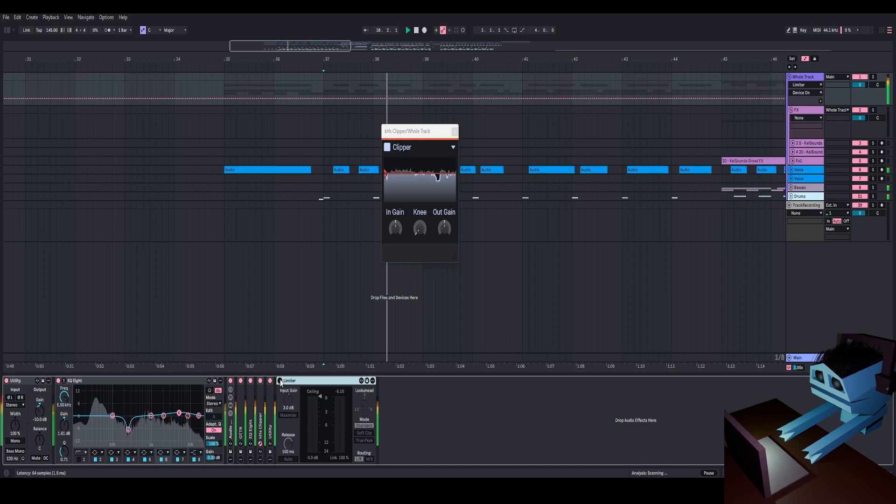
{"action": "left_click", "coordinate": [281, 382]}
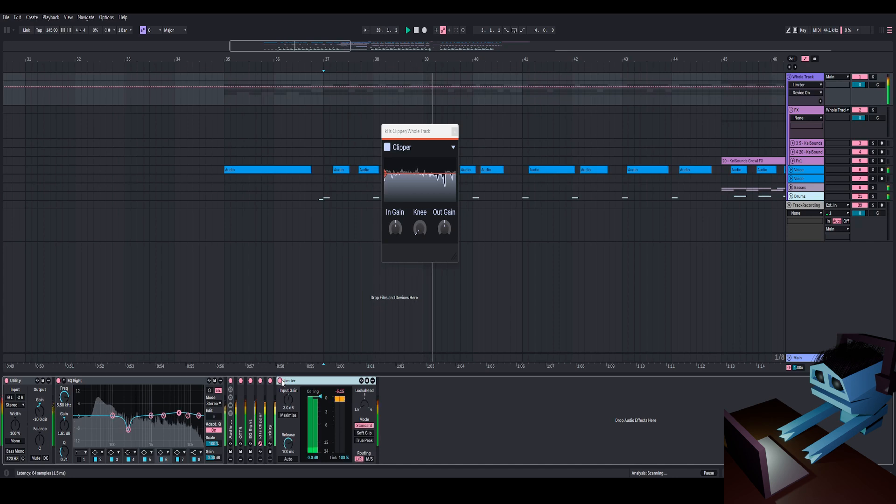
{"action": "double_click", "coordinate": [125, 381]}
Audition the wider arrangement from bar 47 and from position 56.3.1 with the full mastering chain active.
{"action": "mouse_move", "coordinate": [517, 57]}
{"action": "left_mouse_down"}
{"action": "mouse_move", "coordinate": [471, 46]}
{"action": "mouse_move", "coordinate": [470, 29]}
{"action": "left_mouse_up"}
{"action": "left_click", "coordinate": [665, 132]}
{"action": "key", "text": "space"}
{"action": "key", "text": "space"}
{"action": "left_click", "coordinate": [542, 120]}
{"action": "key", "text": "space"}
{"action": "key", "text": "space"}
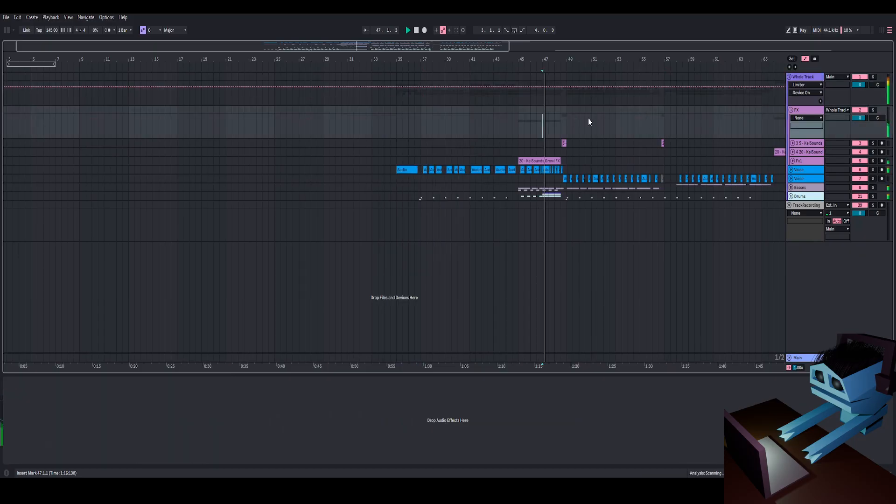
{"action": "left_click", "coordinate": [659, 123]}
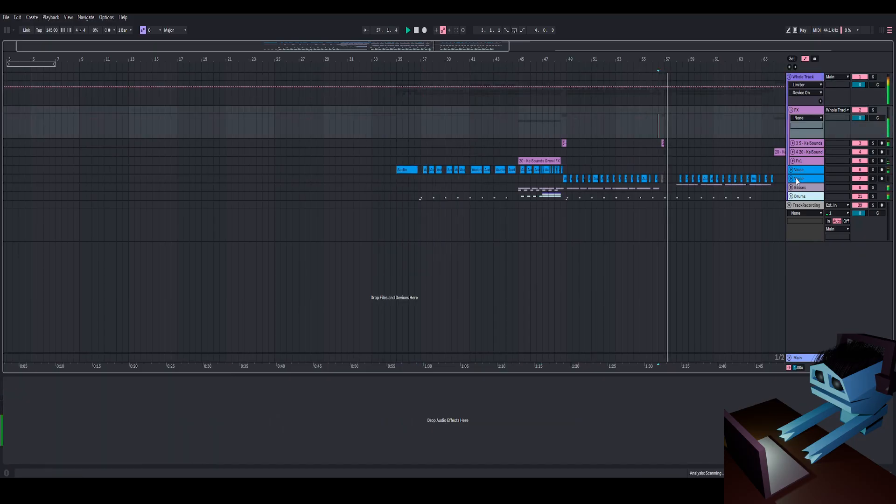
Expand the Drums group and display the Kick track's device chain.
{"action": "left_click", "coordinate": [791, 196]}
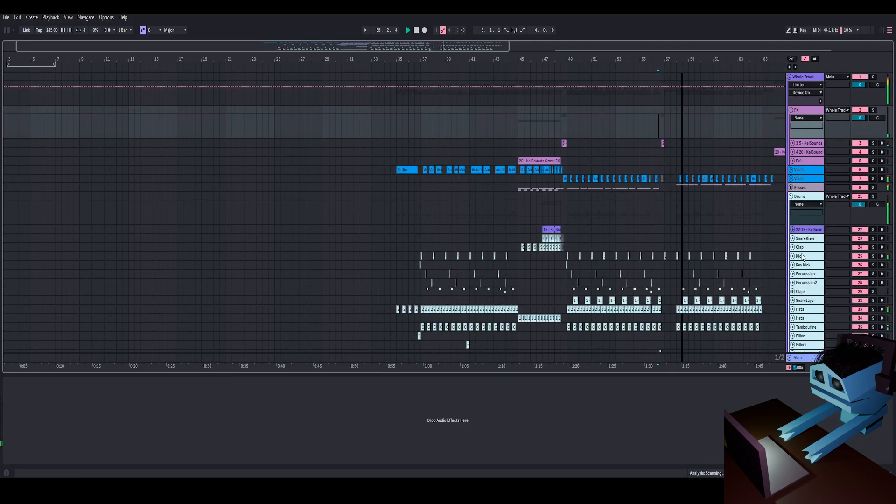
{"action": "left_click", "coordinate": [803, 256]}
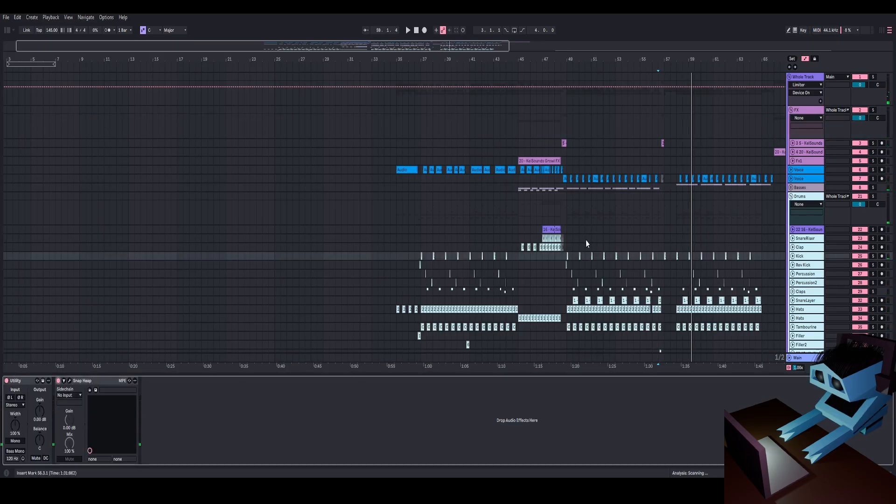
Audition the arrangement from bar 48, display the Whole Track group's device chain and close the kHs Clipper window.
{"action": "left_click", "coordinate": [555, 213]}
{"action": "key", "text": "space"}
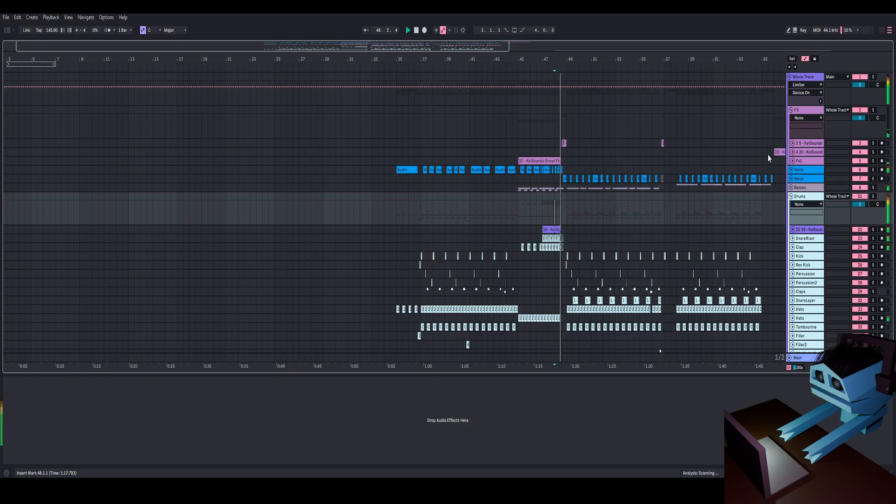
{"action": "left_click", "coordinate": [810, 80]}
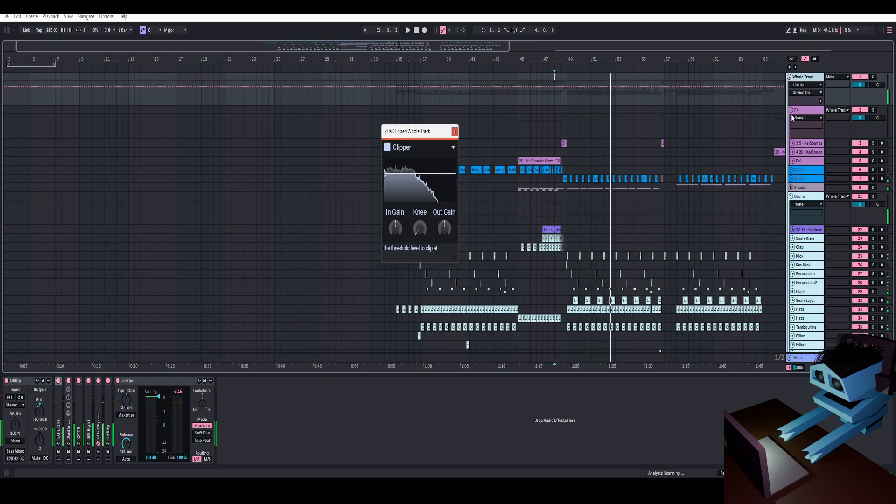
{"action": "left_click", "coordinate": [455, 133]}
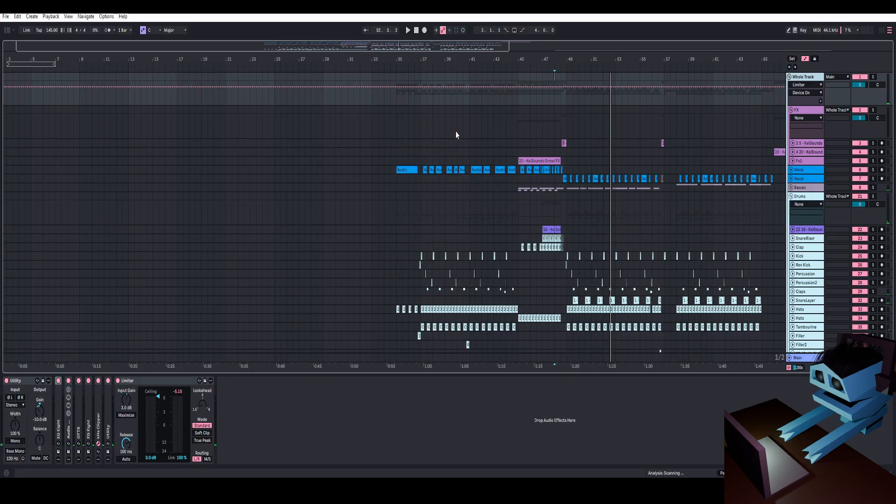
Compare playback from bar 37 with the Whole Track group's Audio Effect Rack bypassed and re-enabled.
{"action": "left_click", "coordinate": [422, 141]}
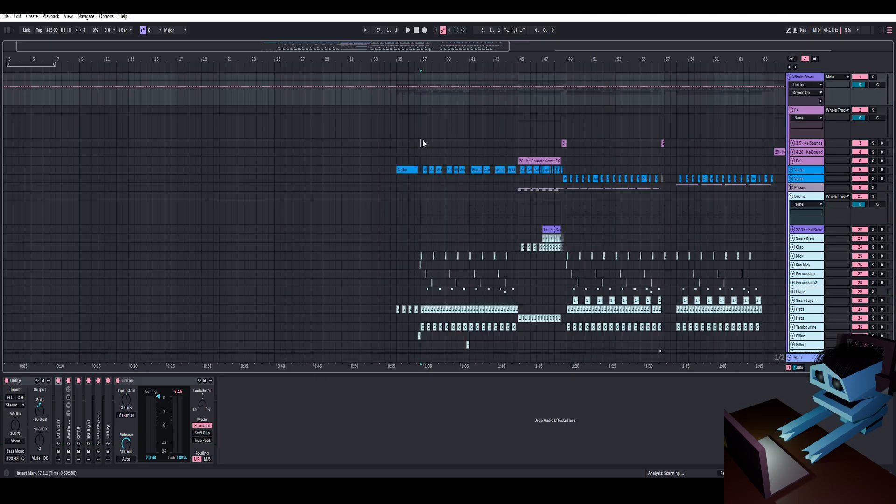
{"action": "left_click_drag", "start_coordinate": [427, 60], "coordinate": [420, 89]}
{"action": "left_click", "coordinate": [811, 78]}
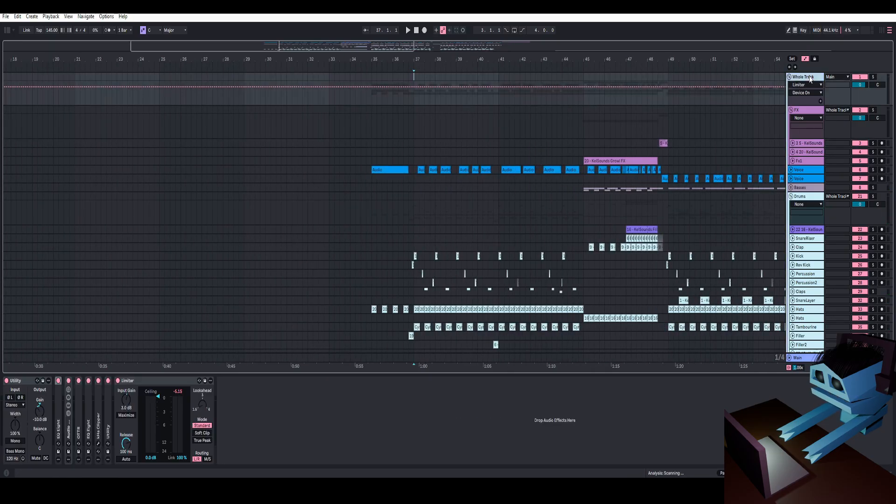
{"action": "left_click", "coordinate": [68, 381]}
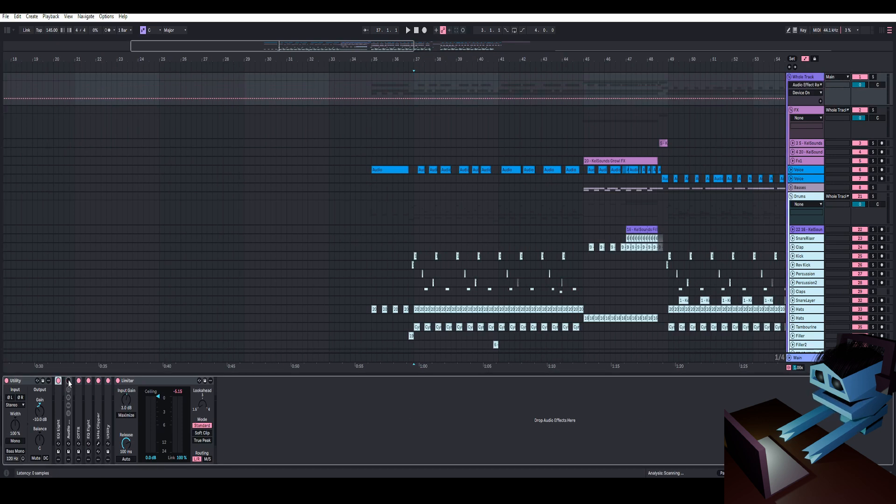
{"action": "key", "text": "space"}
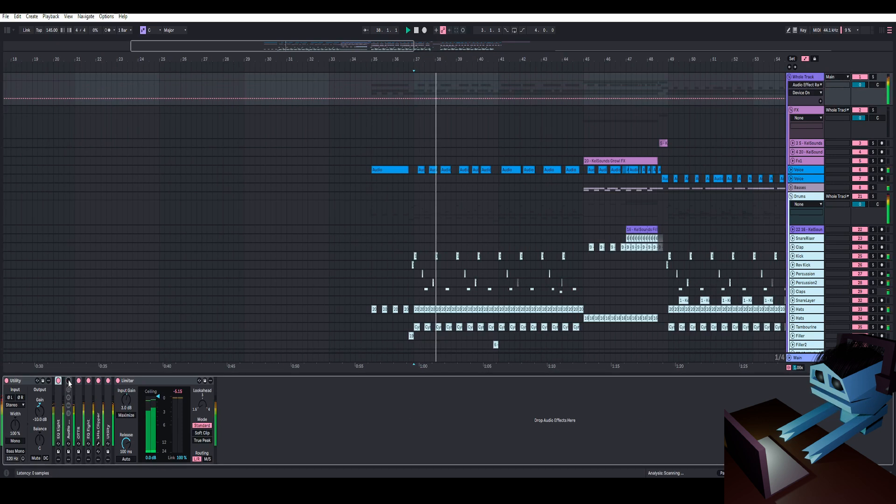
{"action": "key", "text": "space"}
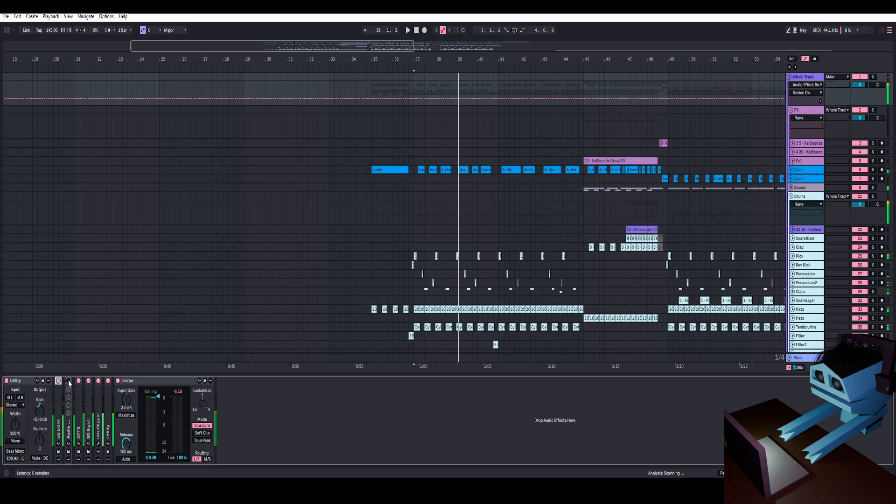
{"action": "left_click", "coordinate": [68, 381]}
{"action": "key", "text": "space"}
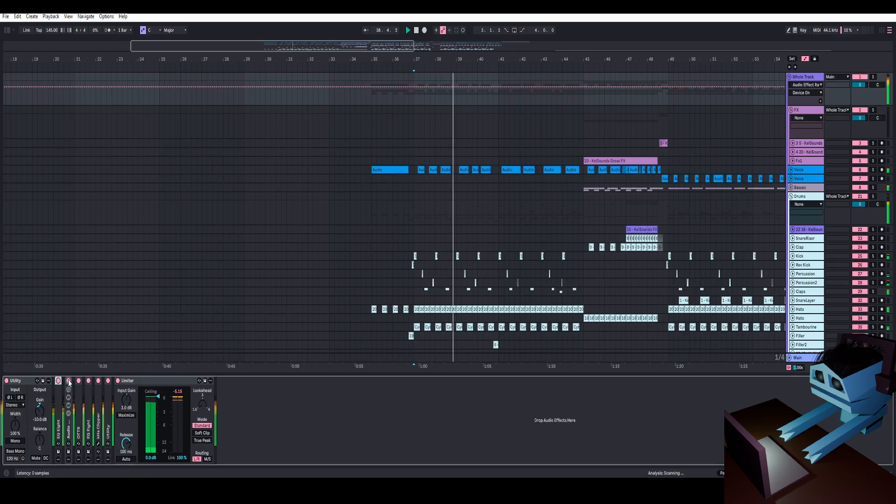
{"action": "key", "text": "space"}
Compare playback from bar 37 with the Whole Track group's kHs Clipper bypassed and re-enabled.
{"action": "left_click", "coordinate": [98, 381]}
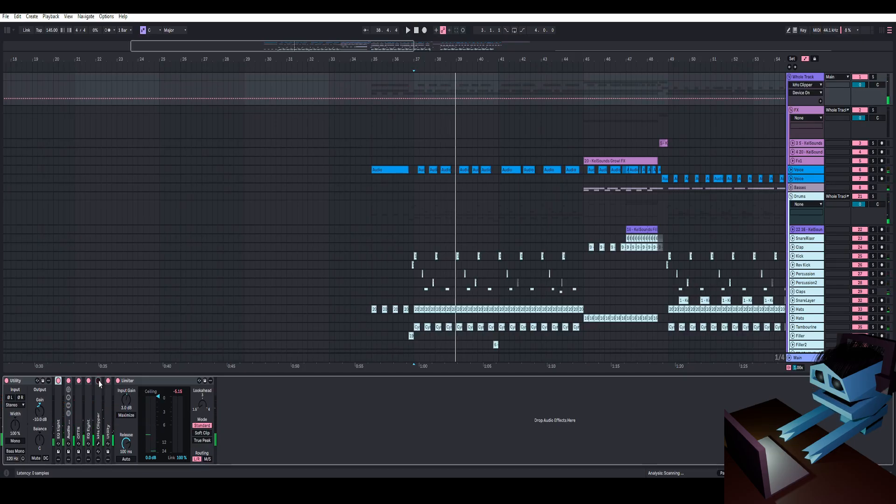
{"action": "key", "text": "space"}
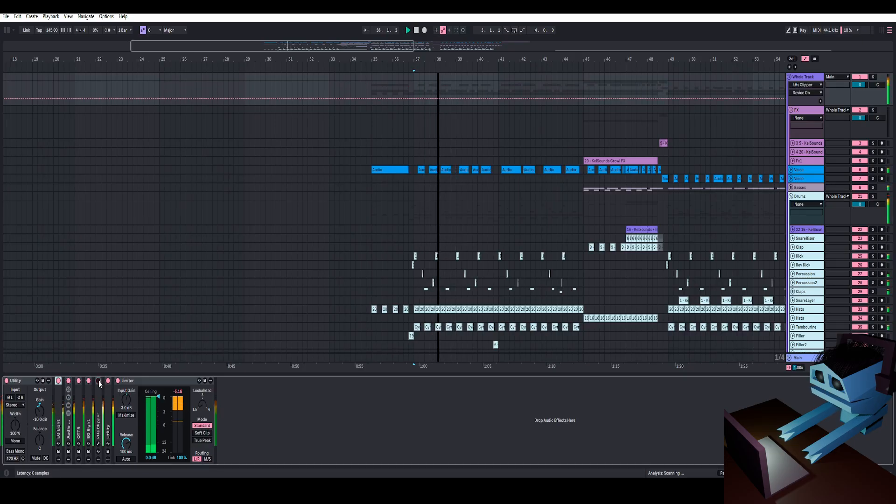
{"action": "key", "text": "space"}
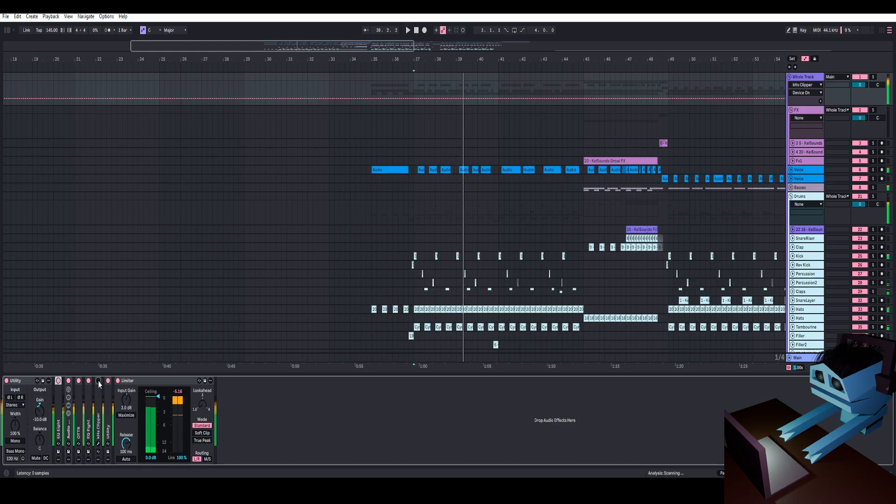
{"action": "left_click", "coordinate": [98, 381]}
{"action": "key", "text": "space"}
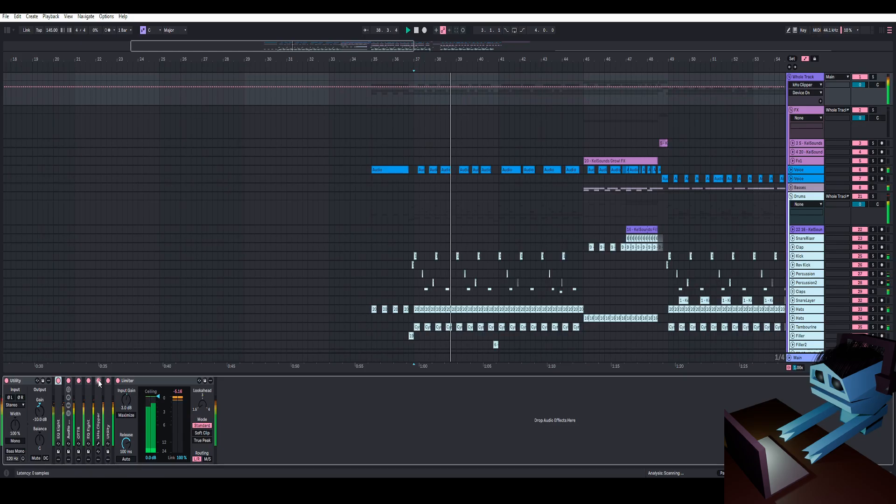
{"action": "key", "text": "space"}
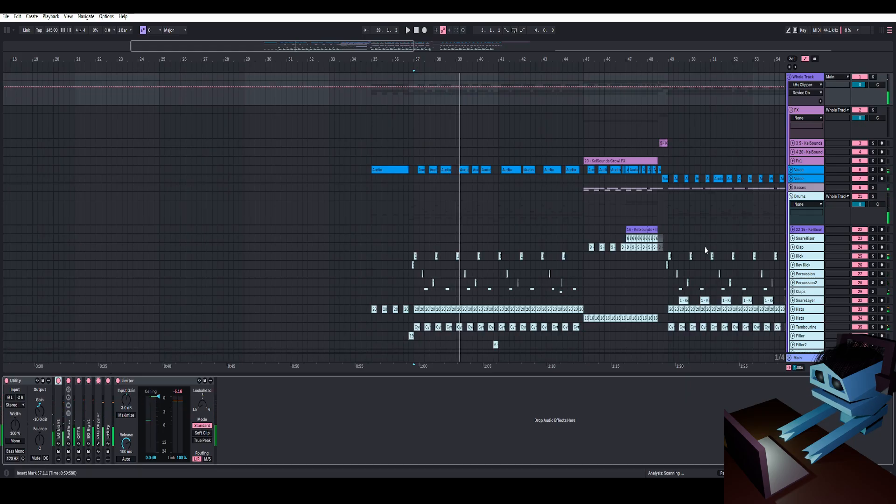
Examine the drum clips around bar 37 up close, including the Kick track and the SnareRiser's device chain.
{"action": "left_click_drag", "start_coordinate": [422, 60], "coordinate": [333, 222]}
{"action": "left_click", "coordinate": [307, 239]}
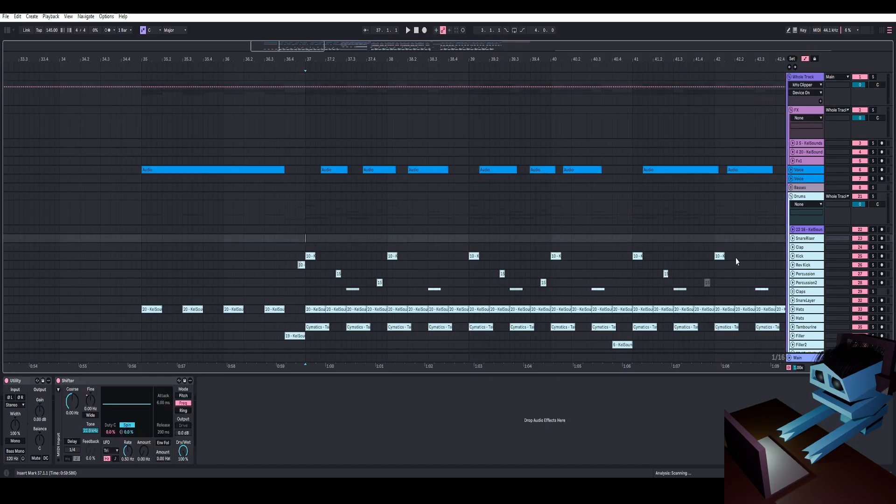
{"action": "left_click", "coordinate": [793, 256]}
{"action": "left_click", "coordinate": [793, 256]}
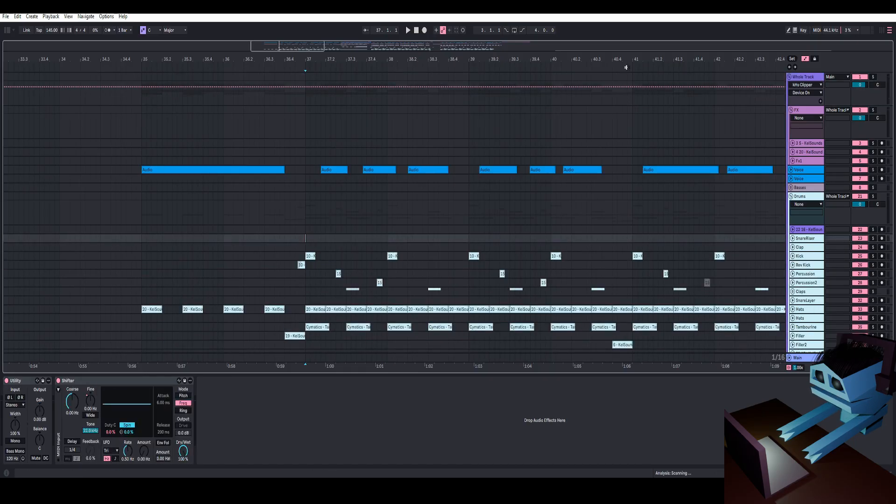
{"action": "left_click_drag", "start_coordinate": [626, 59], "coordinate": [374, 2]}
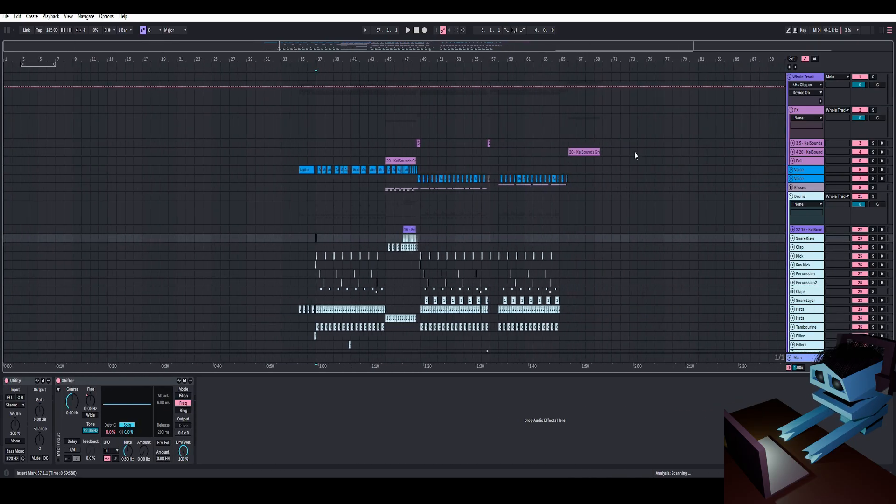
Expand the Basses and Drums groups in turn to review their tracks, leaving both groups folded.
{"action": "left_click", "coordinate": [791, 196]}
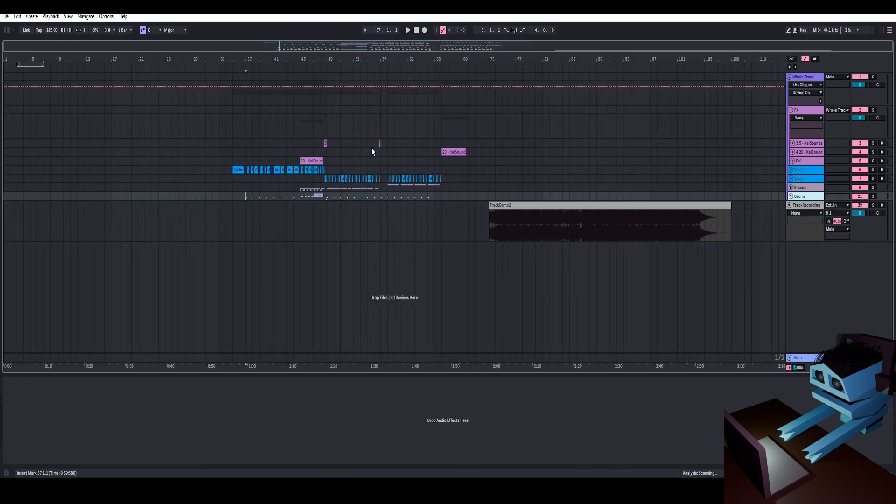
{"action": "left_click", "coordinate": [792, 188]}
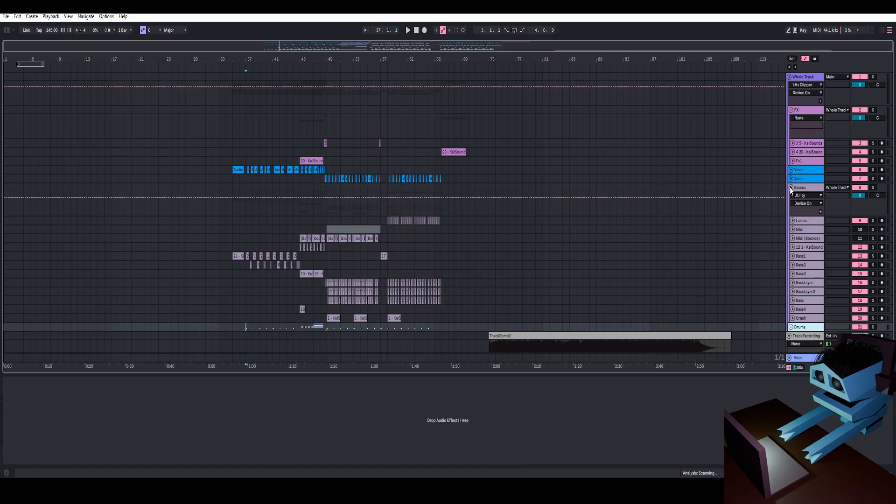
{"action": "left_click", "coordinate": [791, 188]}
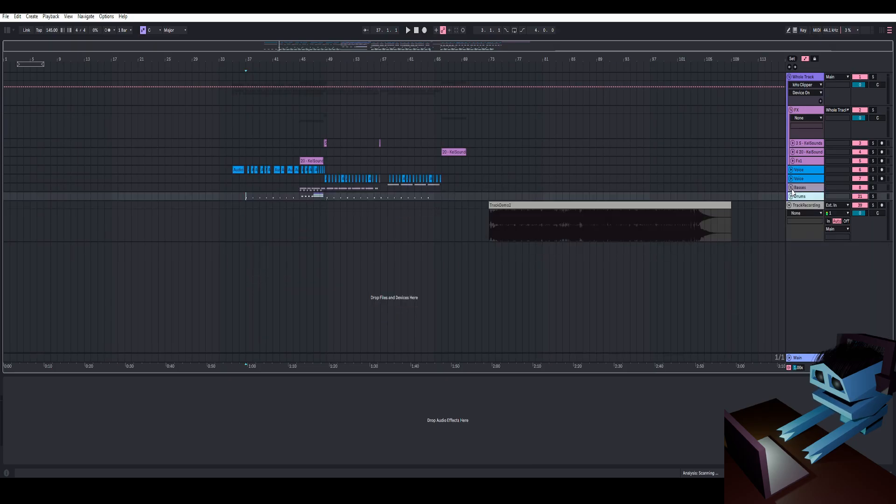
{"action": "left_click", "coordinate": [792, 197]}
{"action": "scroll", "coordinate": [654, 220], "scroll_direction": "down", "scroll_amount": 2}
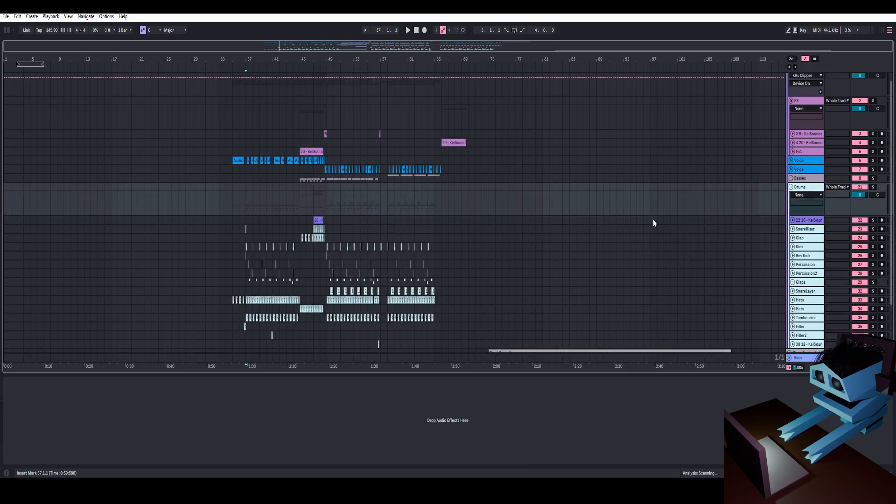
{"action": "left_click_drag", "start_coordinate": [253, 61], "coordinate": [248, 264]}
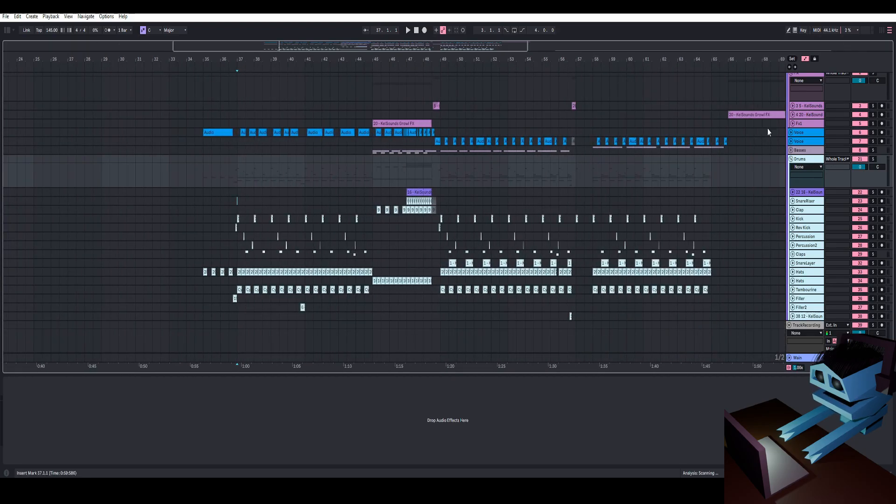
{"action": "left_click", "coordinate": [792, 159]}
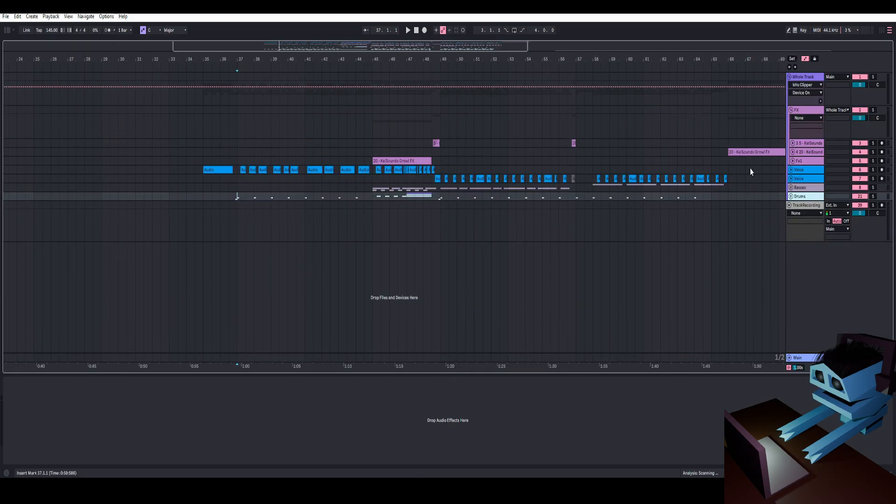
{"action": "double_click", "coordinate": [557, 56]}
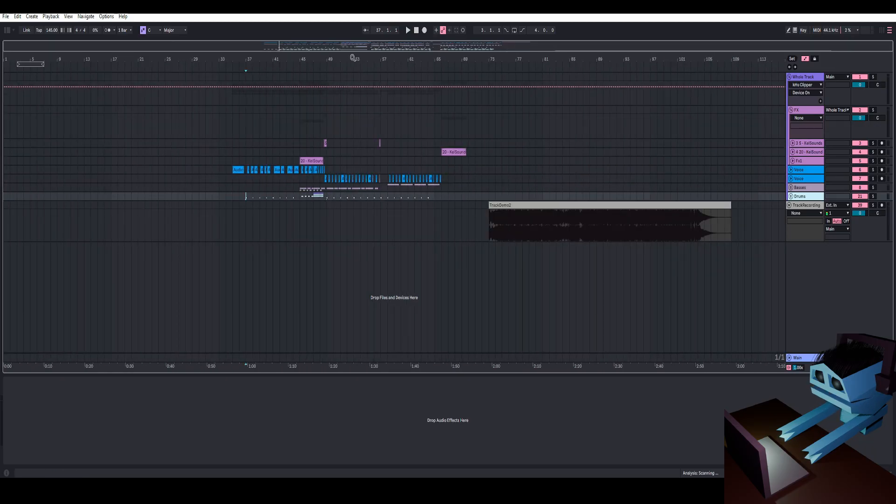
{"action": "mouse_move", "coordinate": [334, 61]}
{"action": "left_mouse_down"}
{"action": "mouse_move", "coordinate": [334, 72]}
{"action": "mouse_move", "coordinate": [334, 61]}
{"action": "left_mouse_up"}
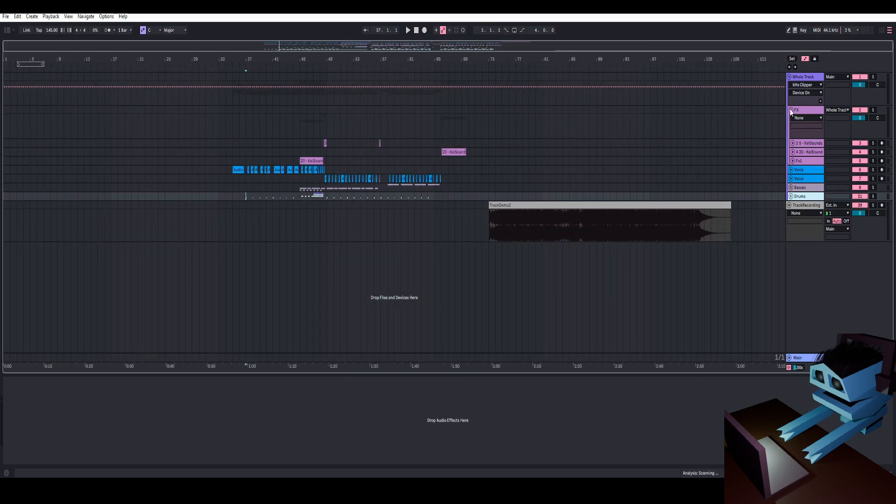
{"action": "mouse_move", "coordinate": [427, 60]}
{"action": "left_mouse_down"}
{"action": "mouse_move", "coordinate": [484, 67]}
{"action": "mouse_move", "coordinate": [427, 59]}
{"action": "left_mouse_up"}
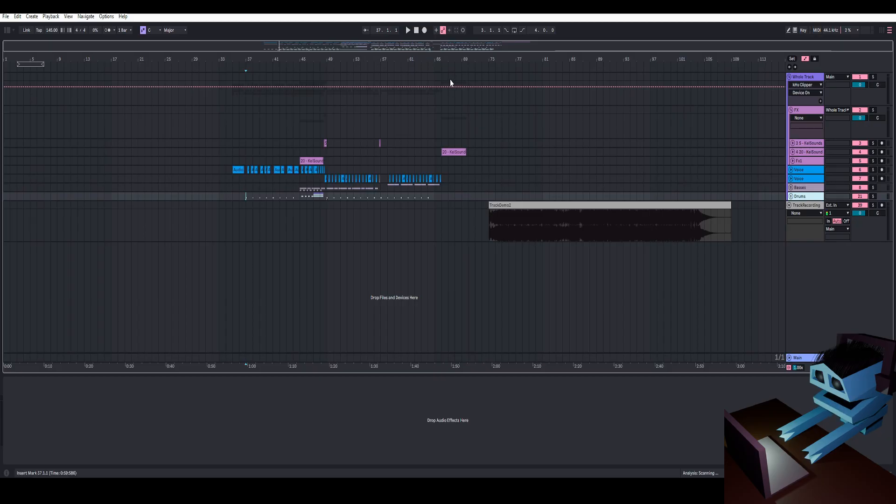
{"action": "left_click_drag", "start_coordinate": [328, 58], "coordinate": [327, 70]}
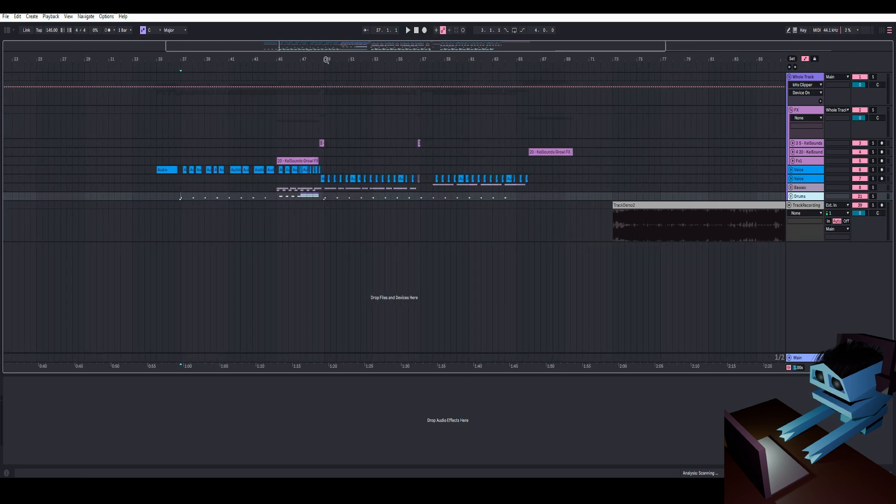